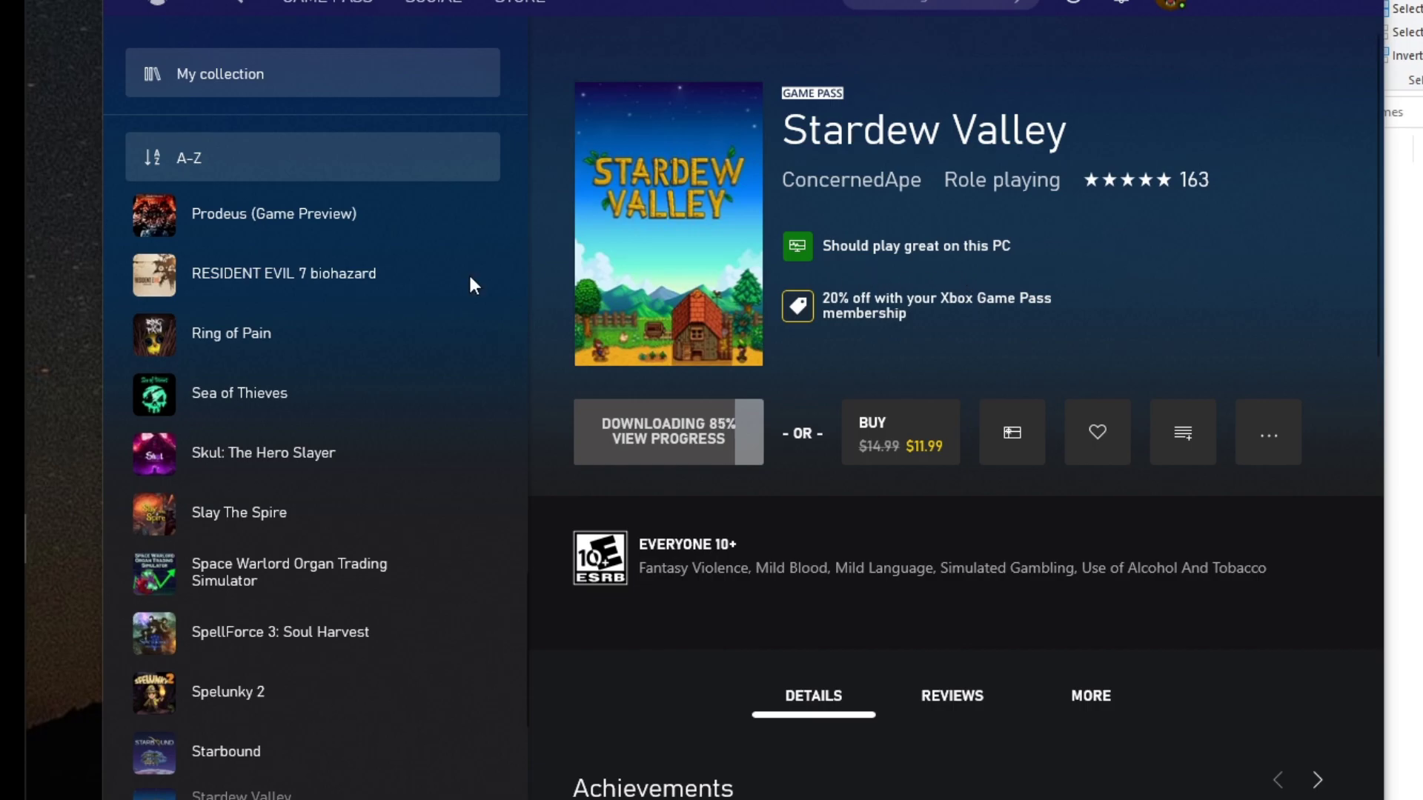
- Browse the RESIDENT EVIL 7 biohazard and Starbound pages, then return to Stardew Valley
{"action": "left_click", "coordinate": [314, 288]}
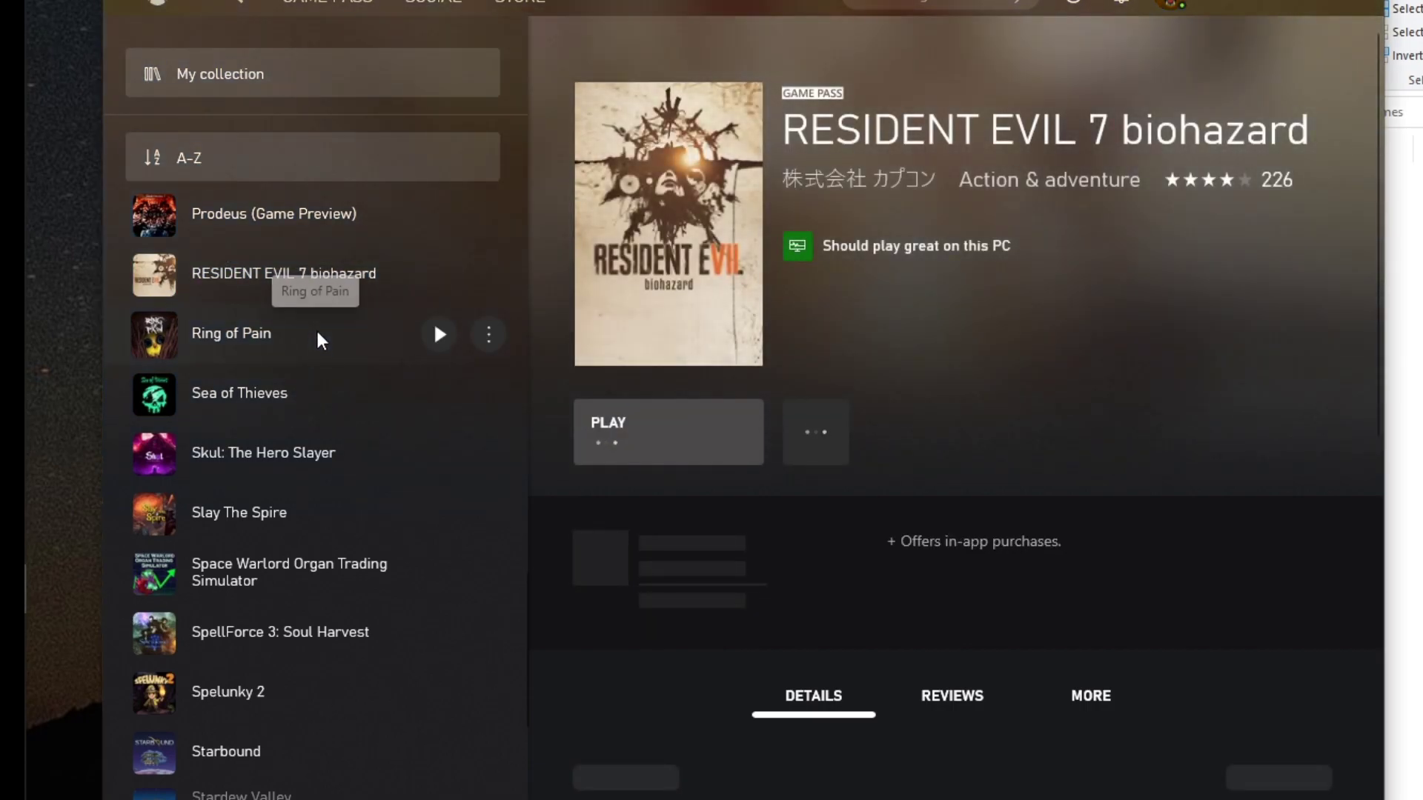
{"action": "left_click", "coordinate": [222, 770]}
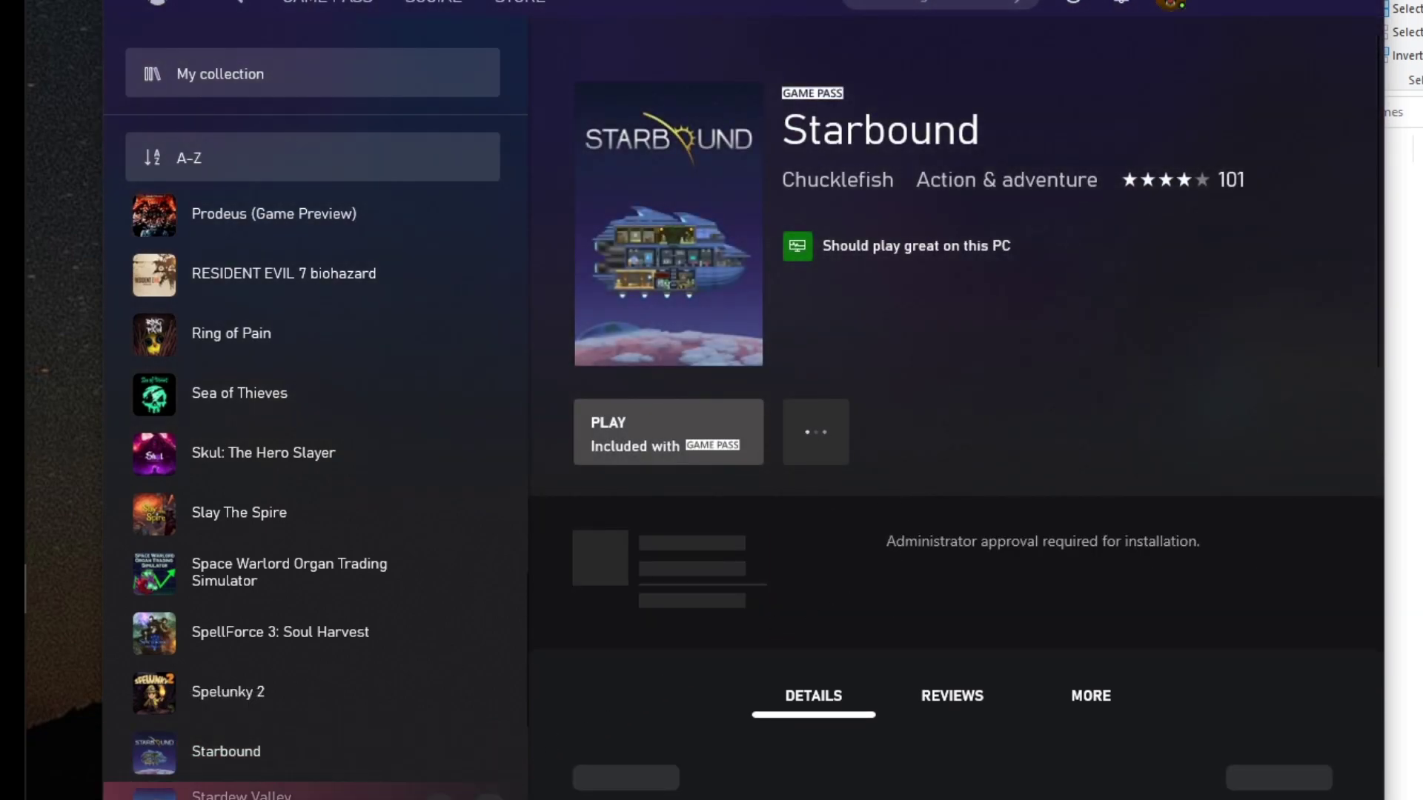
{"action": "left_click", "coordinate": [237, 793]}
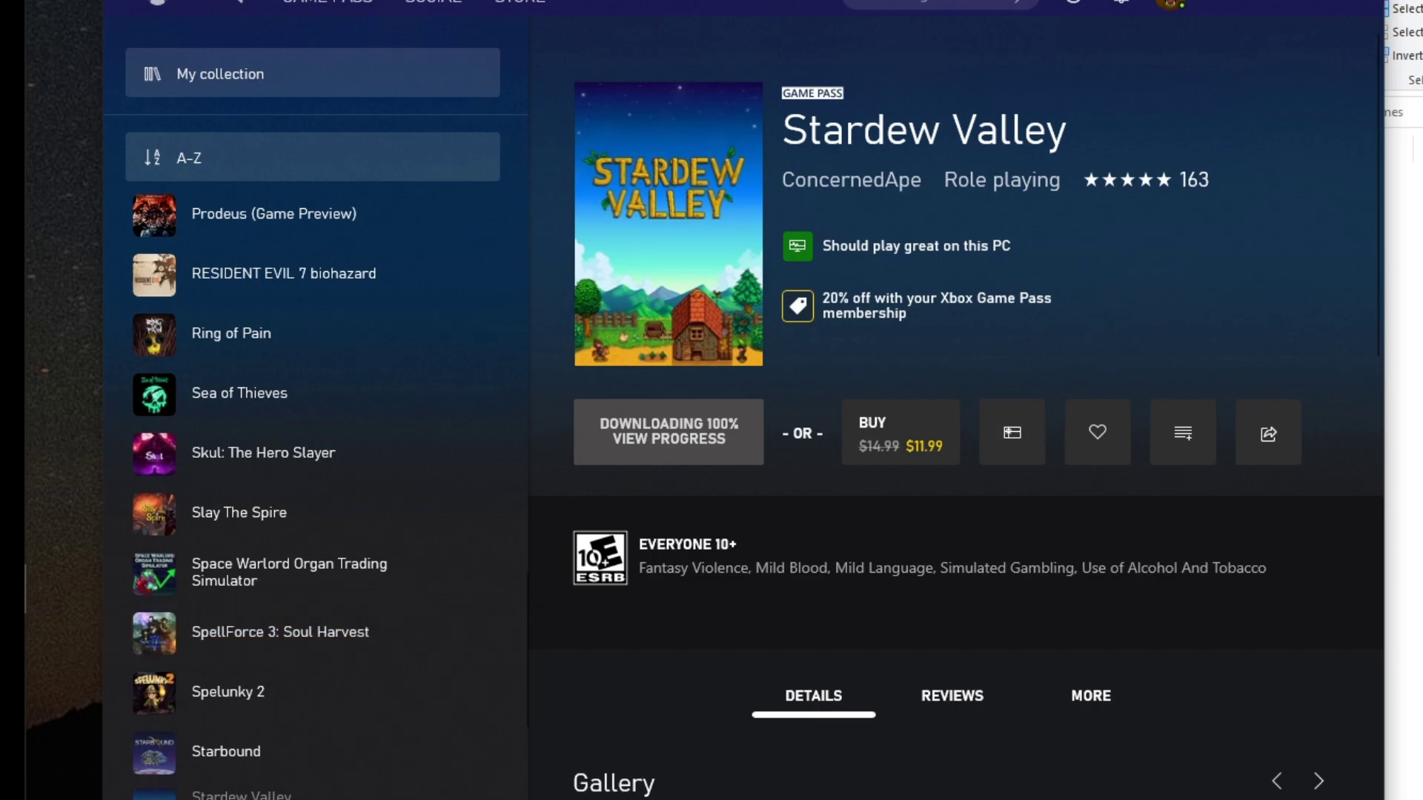
- Check Stardew Valley's install folder on F:\XboxGames in its Manage settings, then close them
{"action": "left_click", "coordinate": [1263, 429]}
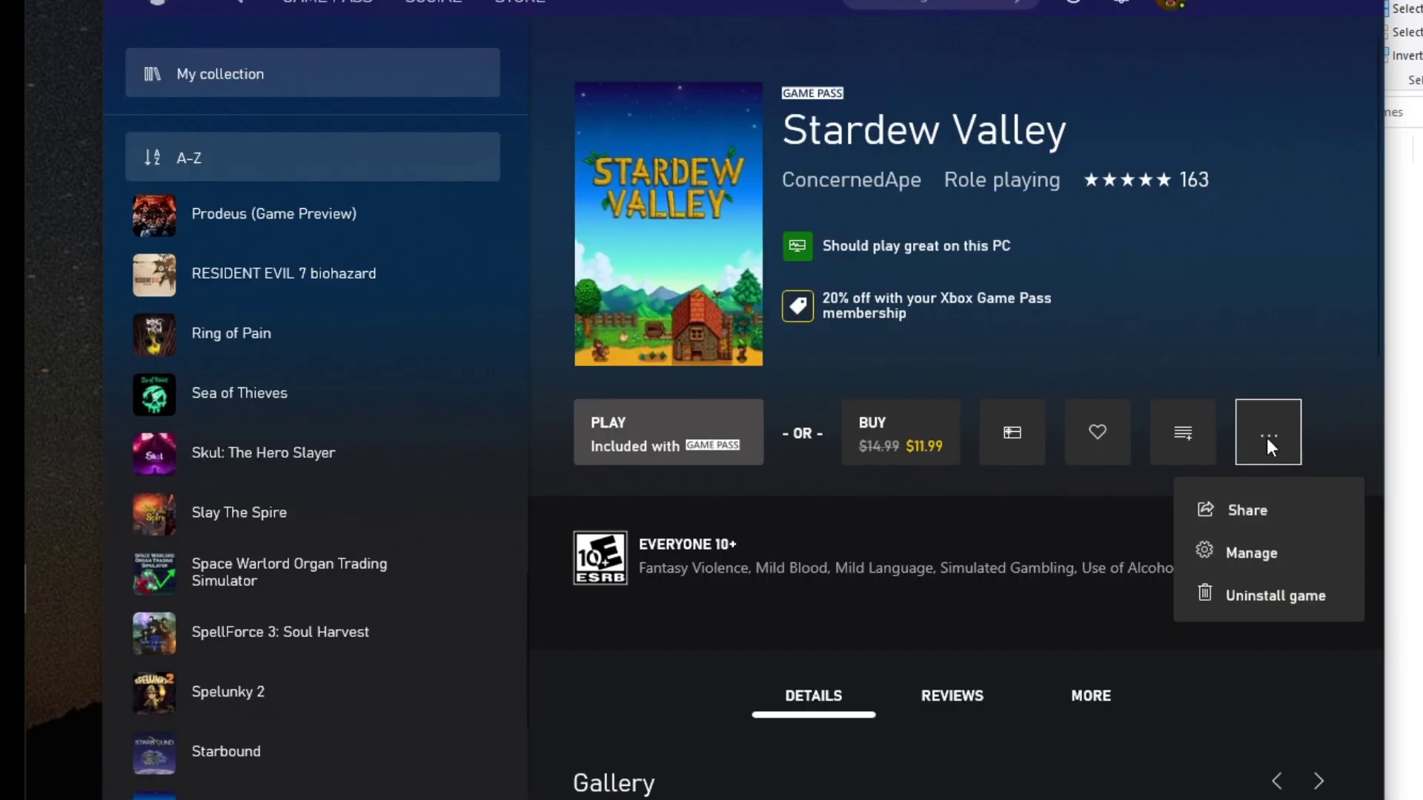
{"action": "left_click", "coordinate": [1273, 552]}
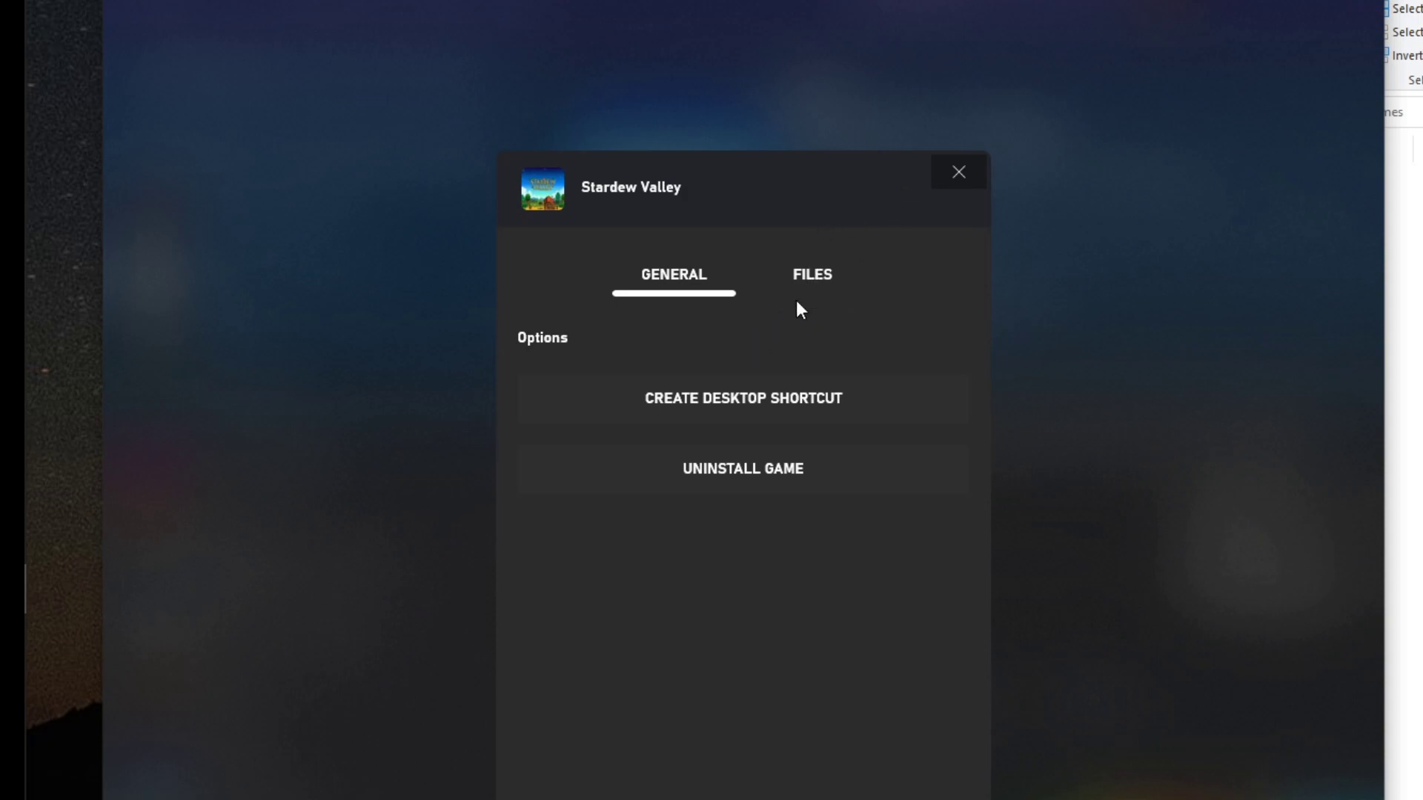
{"action": "left_click", "coordinate": [813, 283]}
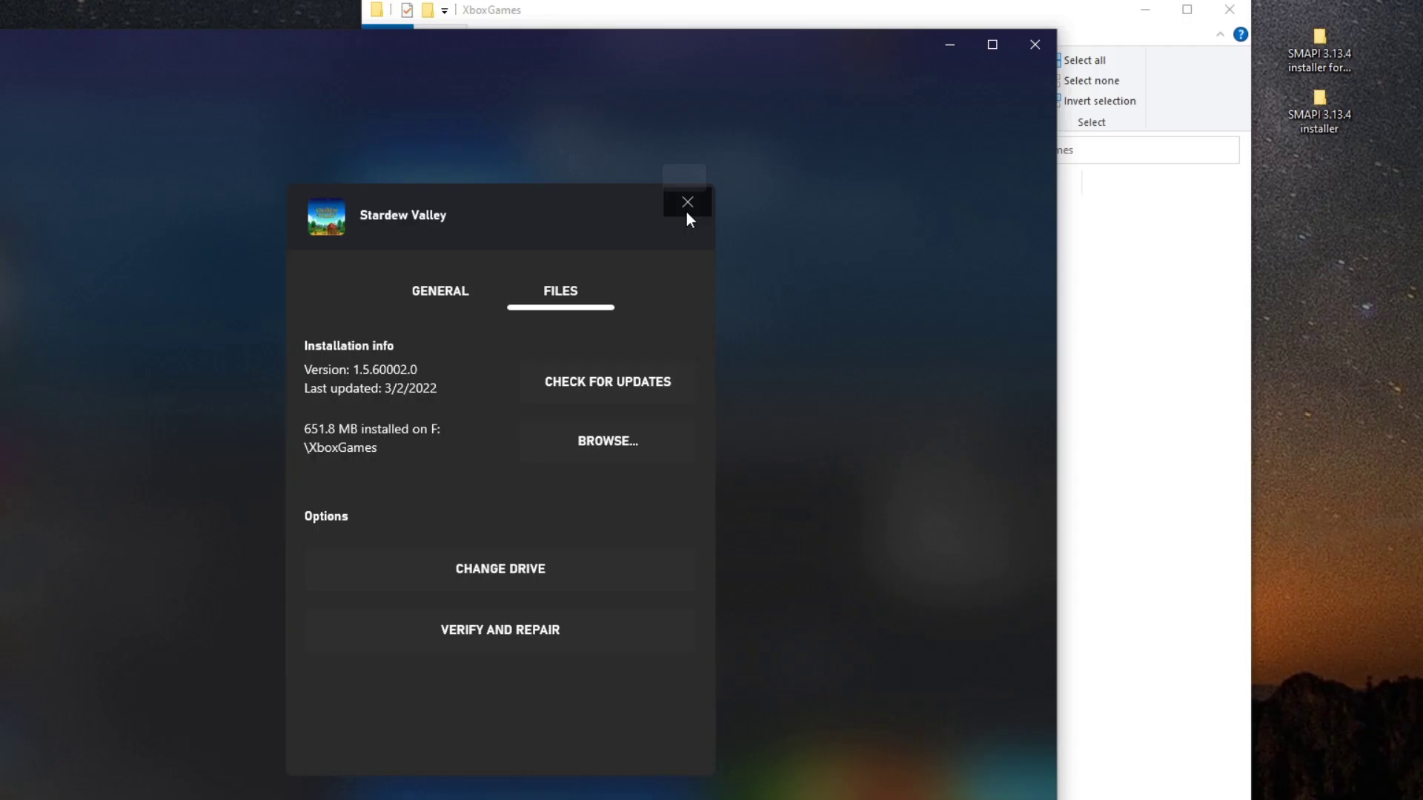
{"action": "left_click", "coordinate": [959, 172]}
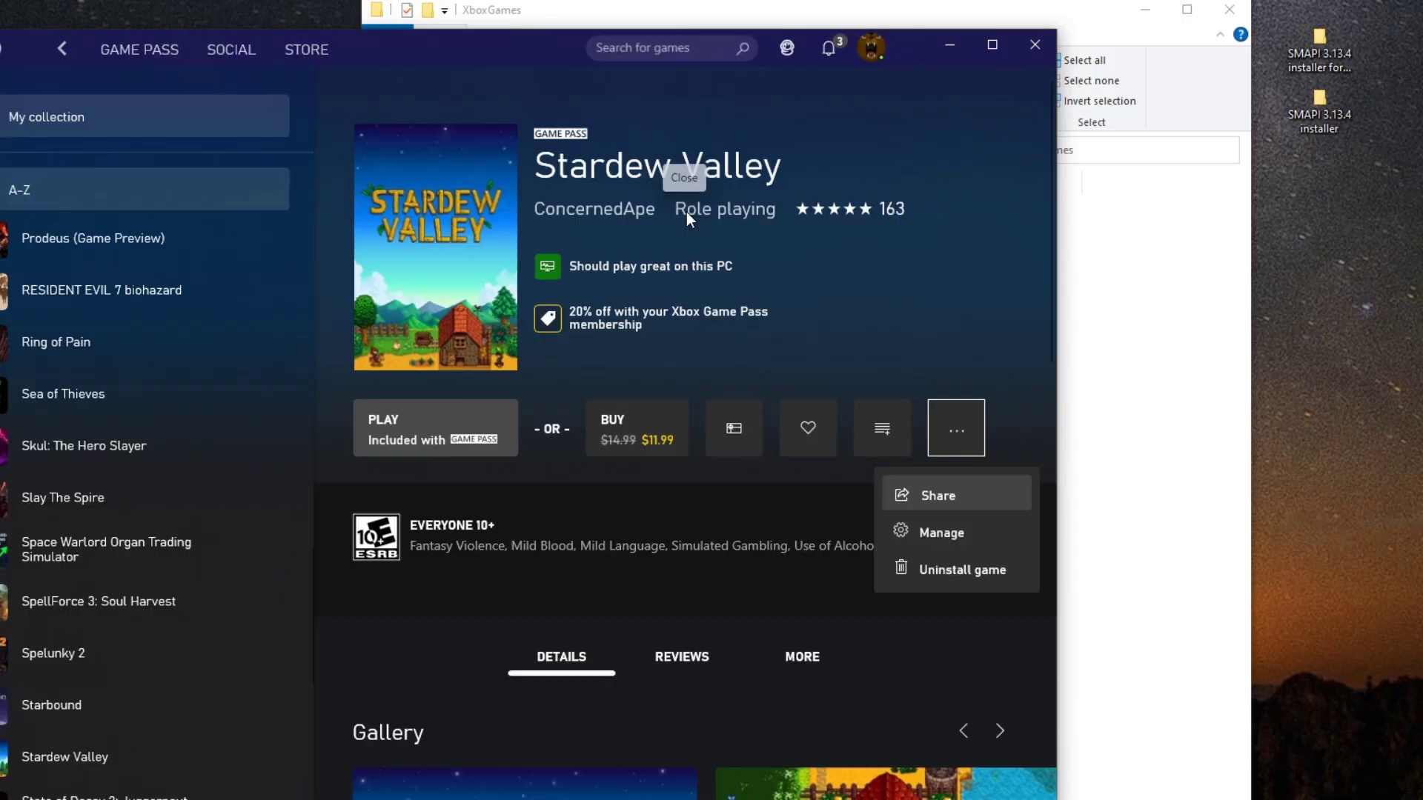
- Open the Hollow Knight\Content folder inside XboxGames
{"action": "left_click", "coordinate": [1259, 350]}
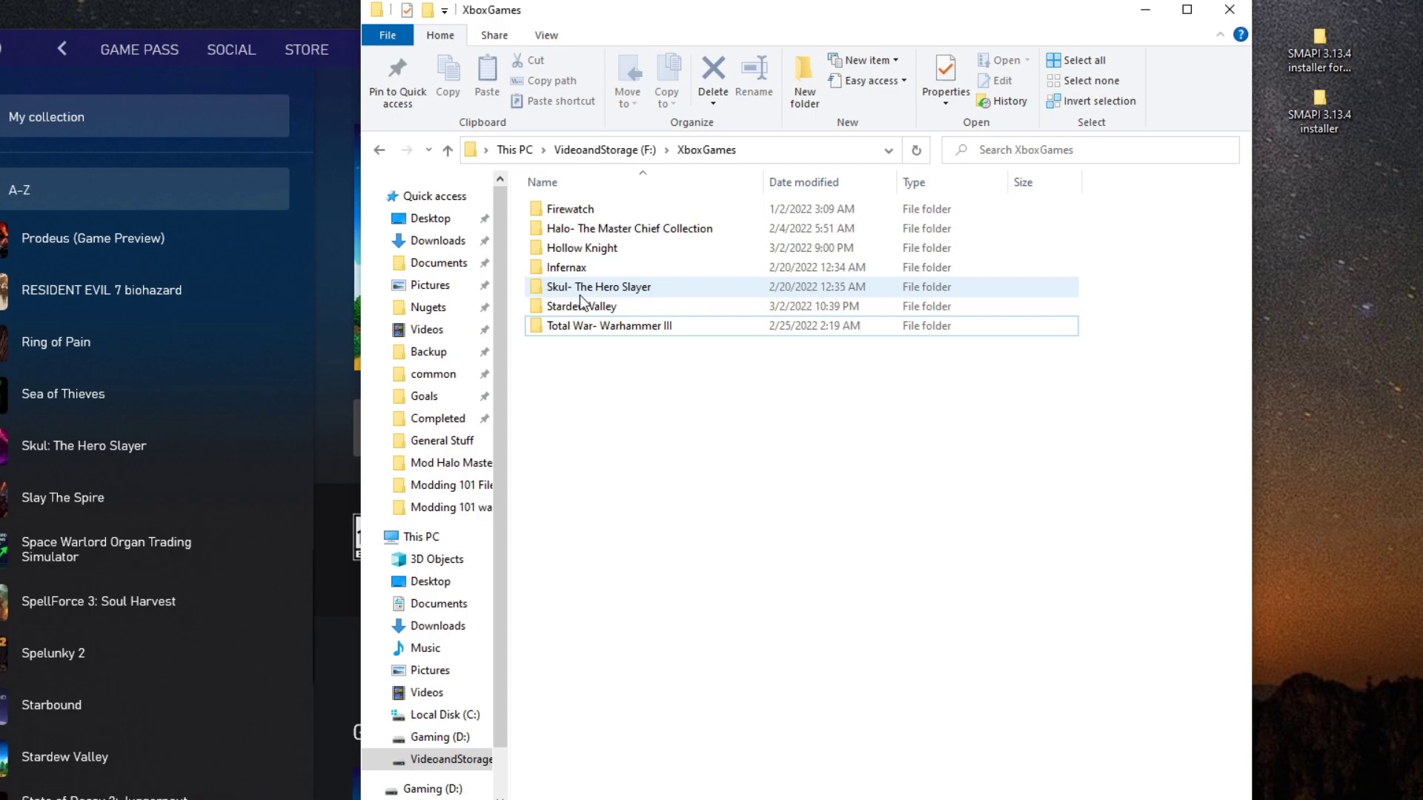
{"action": "mouse_move", "coordinate": [562, 290]}
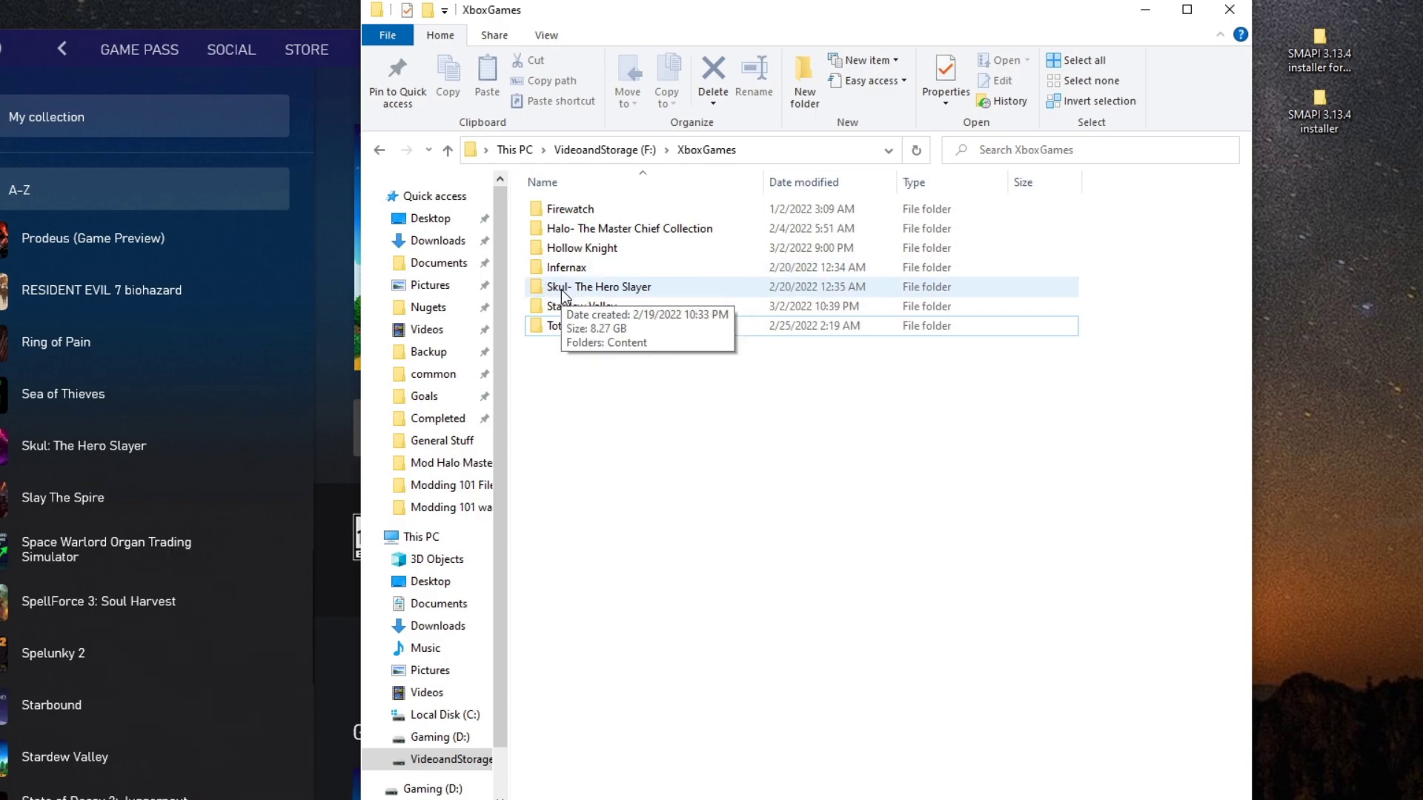
{"action": "mouse_move", "coordinate": [601, 272]}
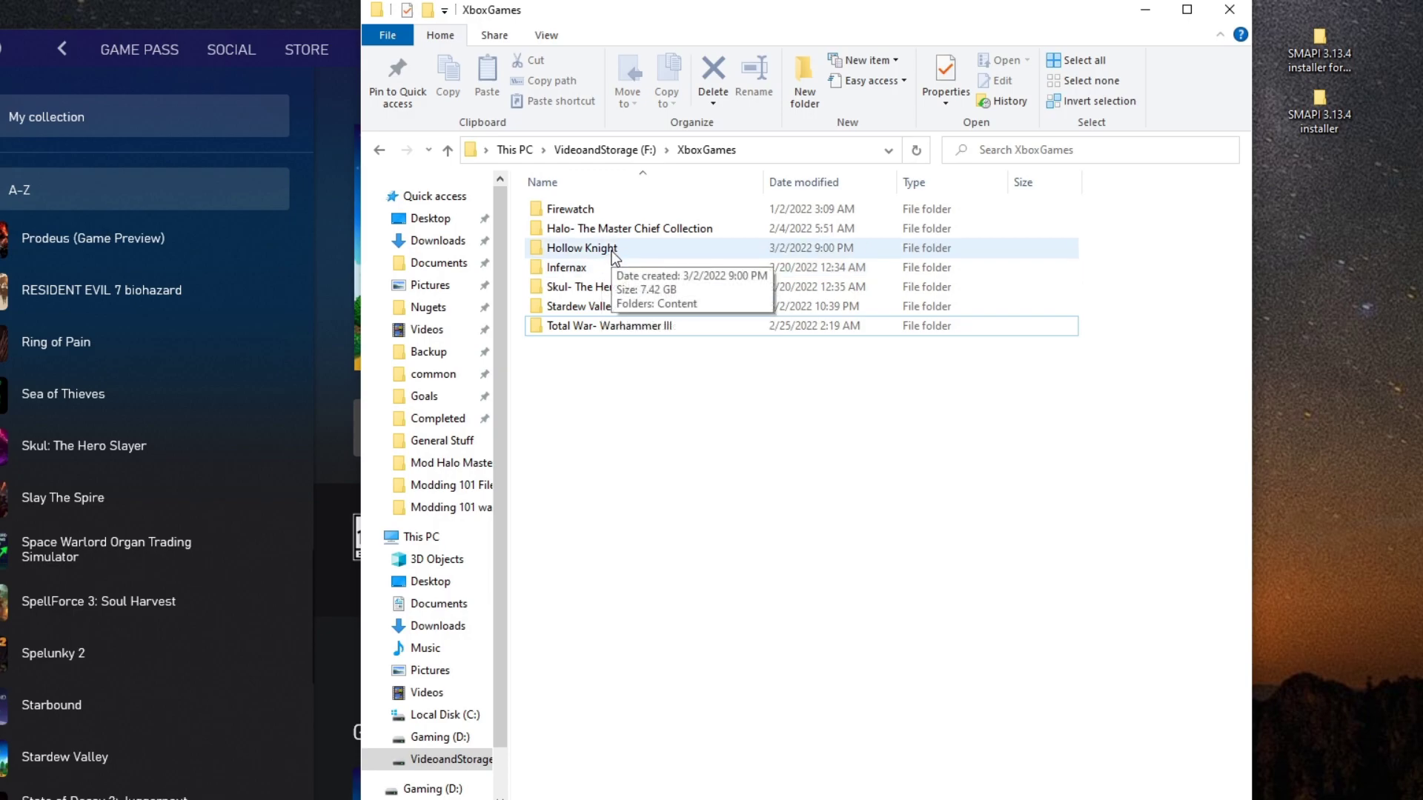
{"action": "double_click", "coordinate": [612, 250]}
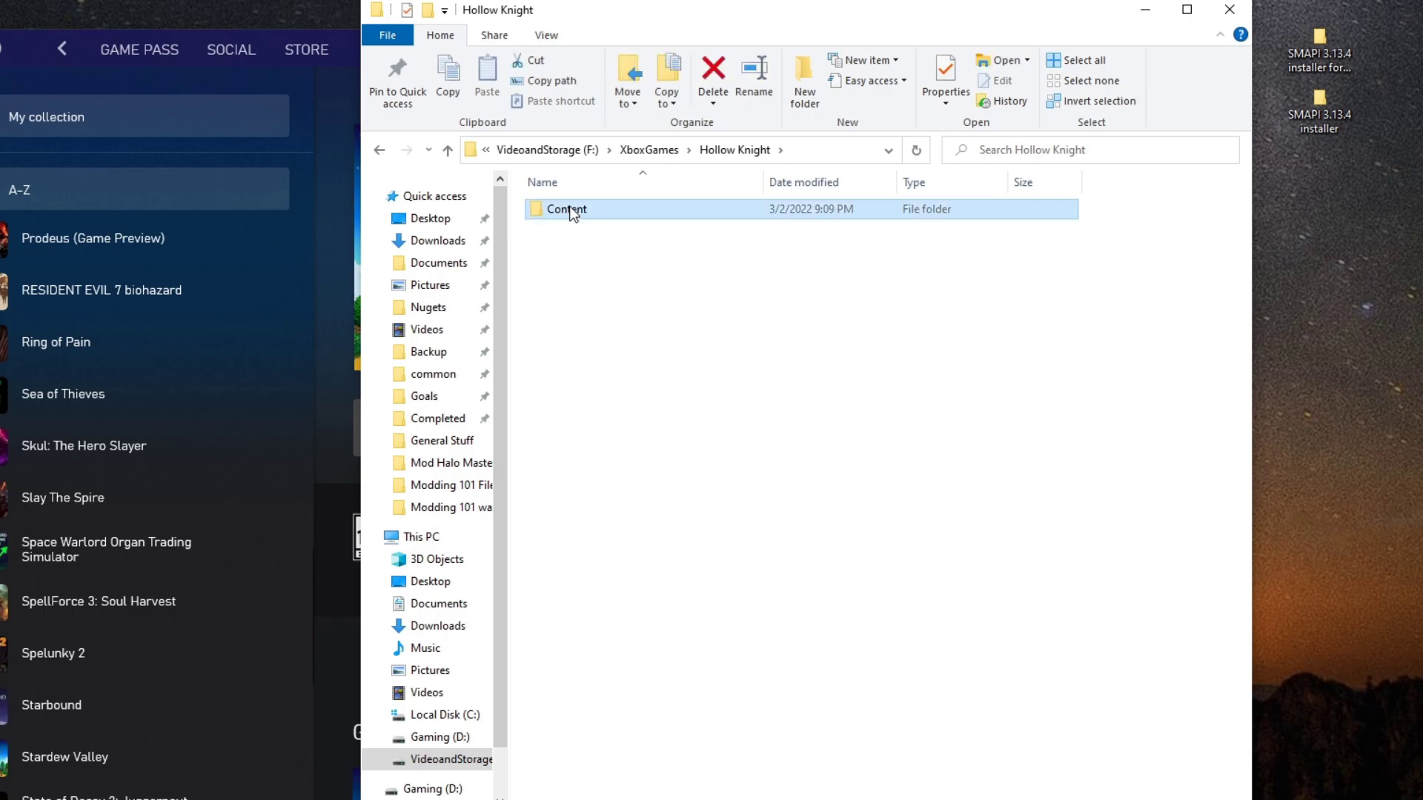
{"action": "double_click", "coordinate": [567, 216]}
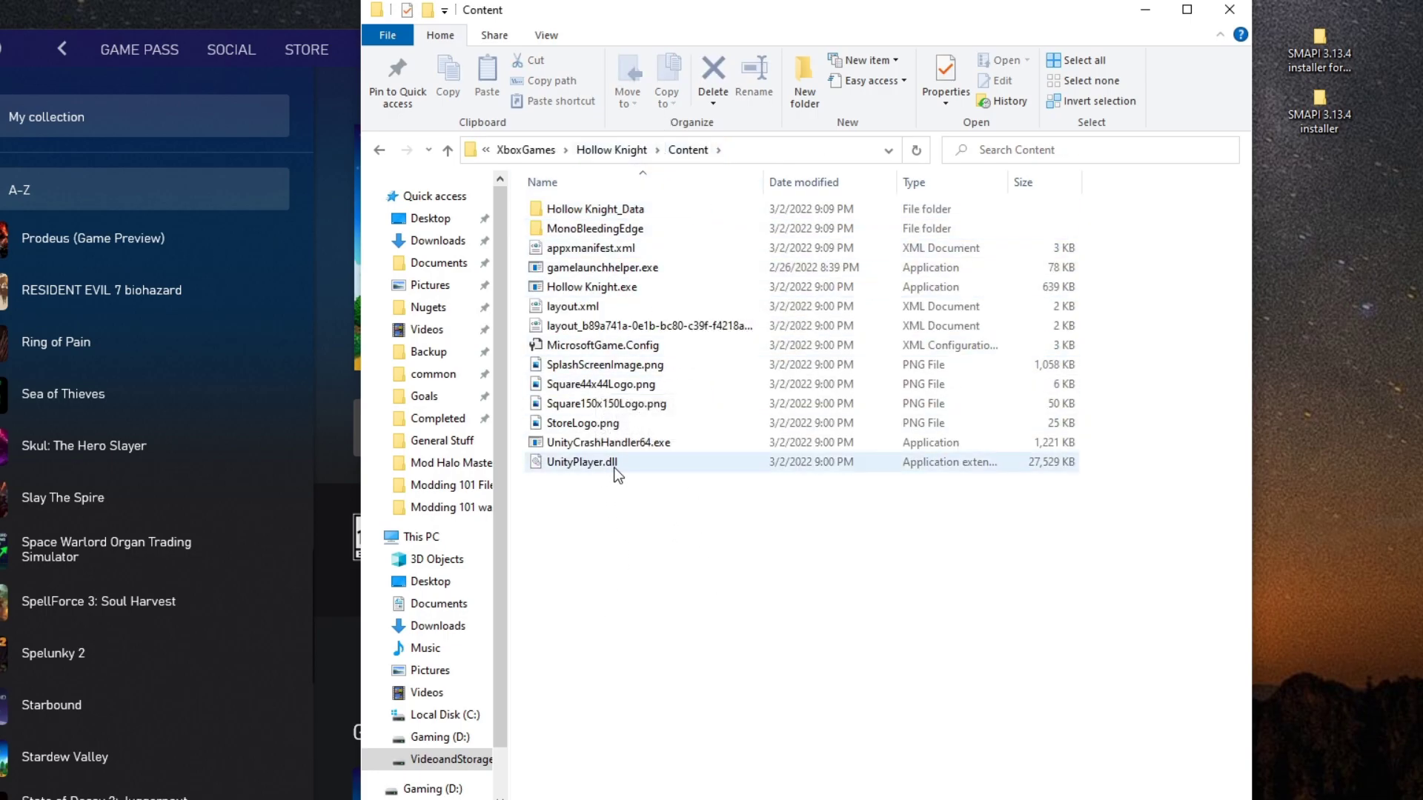
- Copy and delete StoreLogo.png, restore it to Content, then go back to XboxGames
{"action": "right_click", "coordinate": [572, 422]}
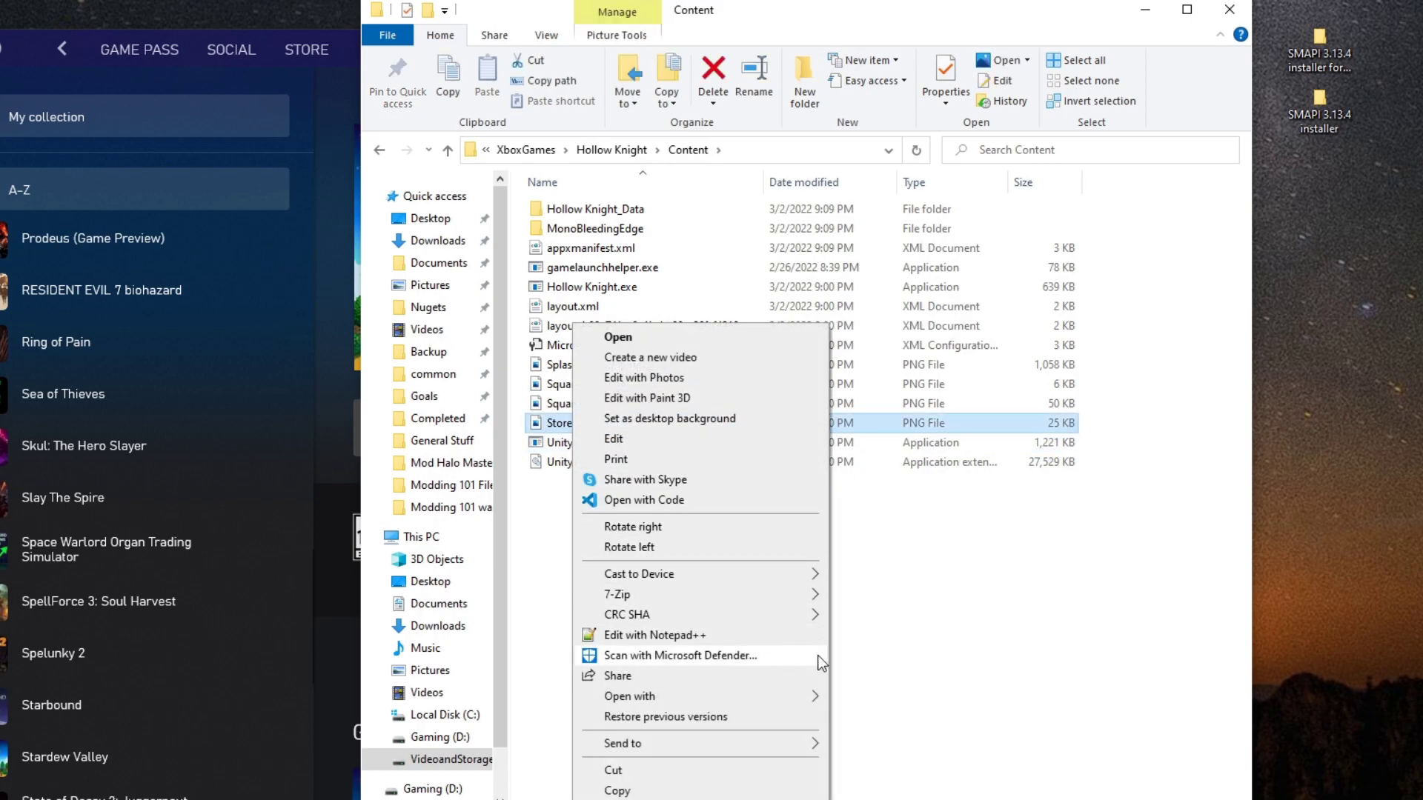
{"action": "left_click", "coordinate": [867, 669]}
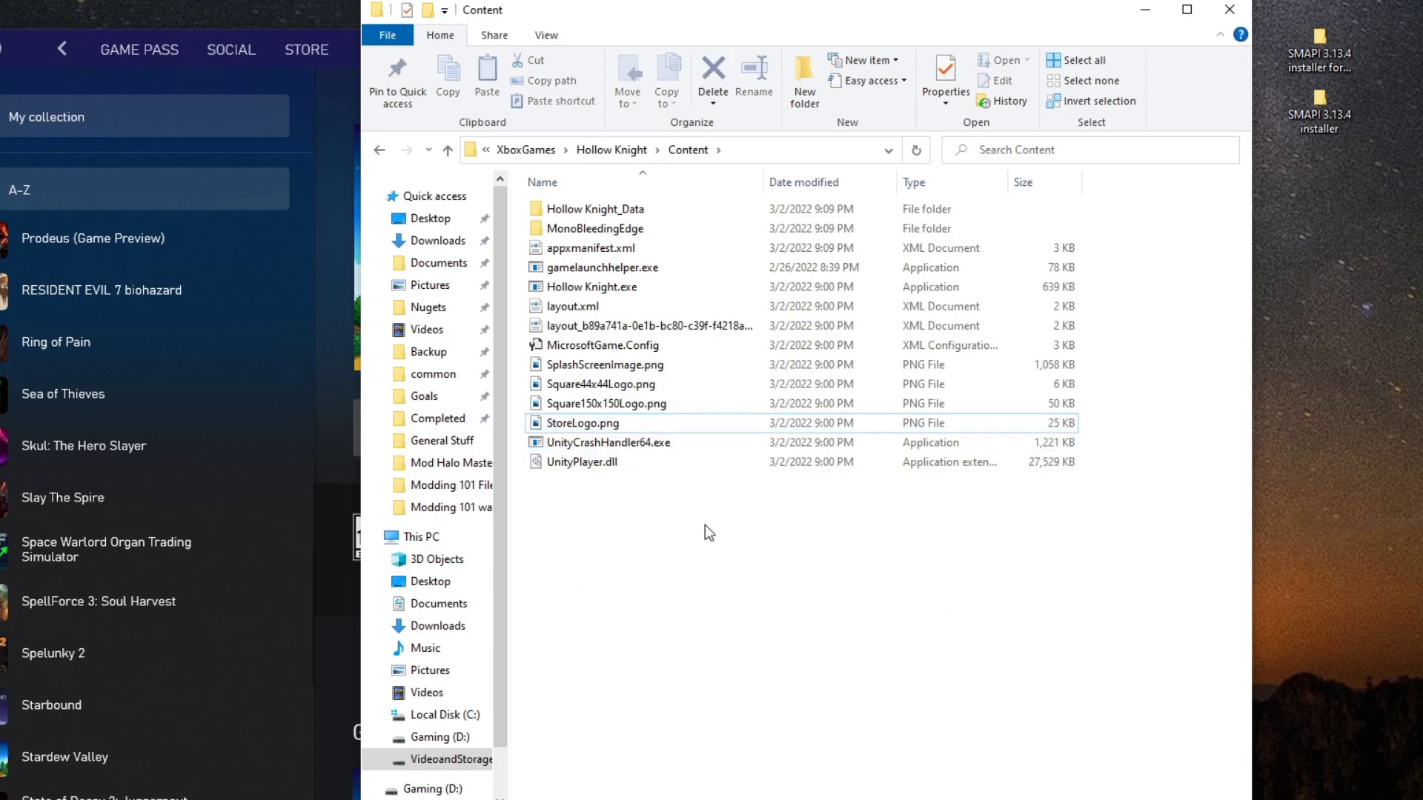
{"action": "right_click", "coordinate": [578, 424]}
{"action": "left_click", "coordinate": [622, 788]}
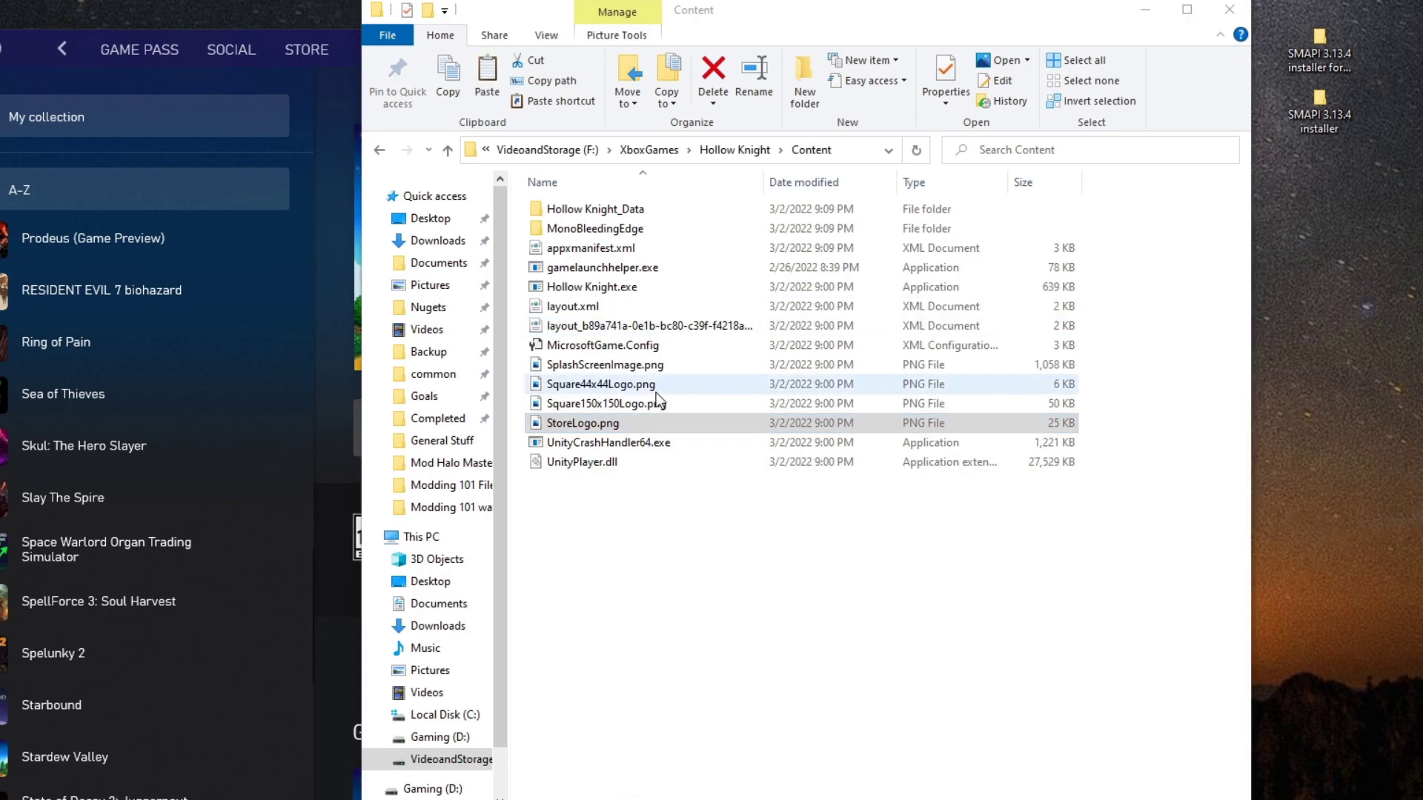
{"action": "right_click", "coordinate": [579, 423]}
{"action": "key", "text": "Delete"}
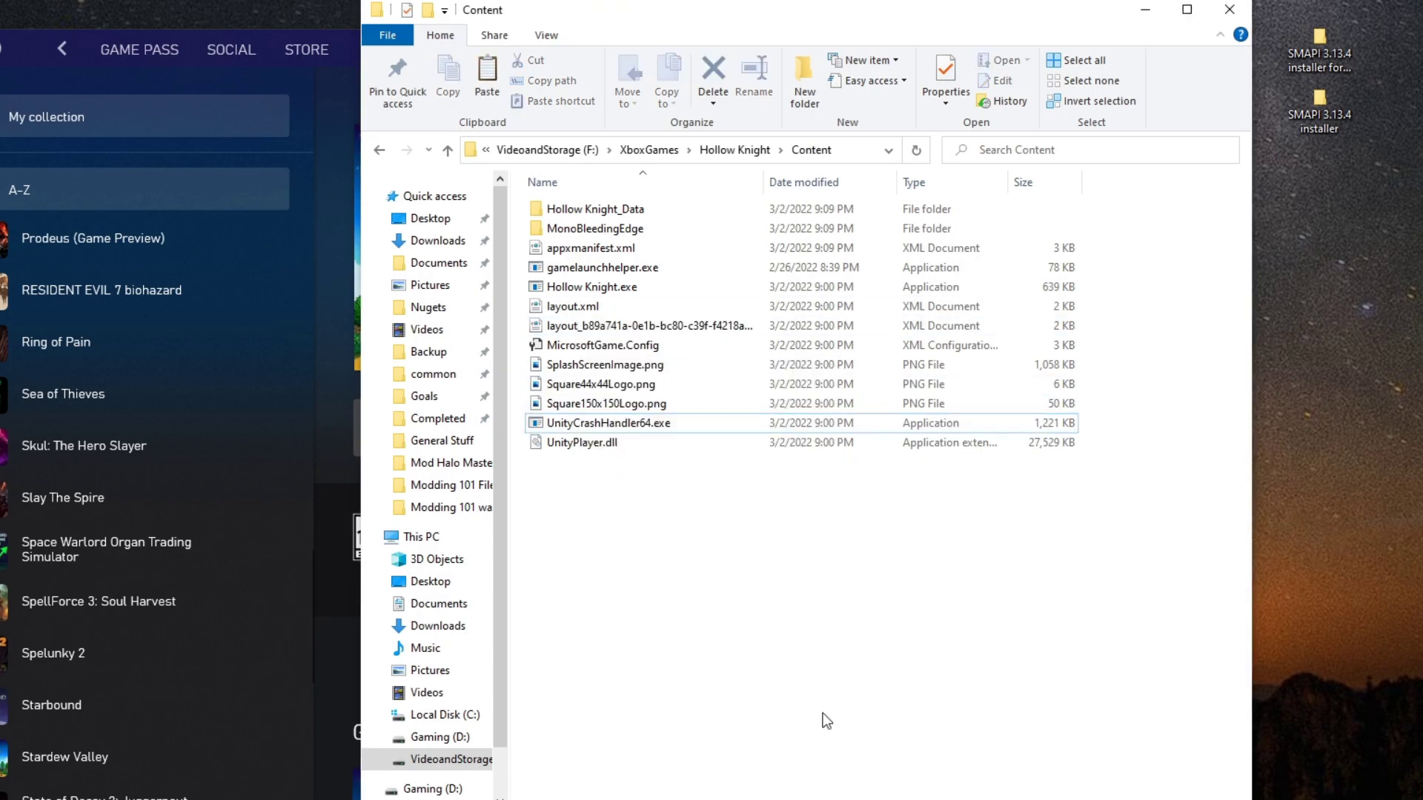
{"action": "left_click_drag", "start_coordinate": [785, 447], "coordinate": [701, 513]}
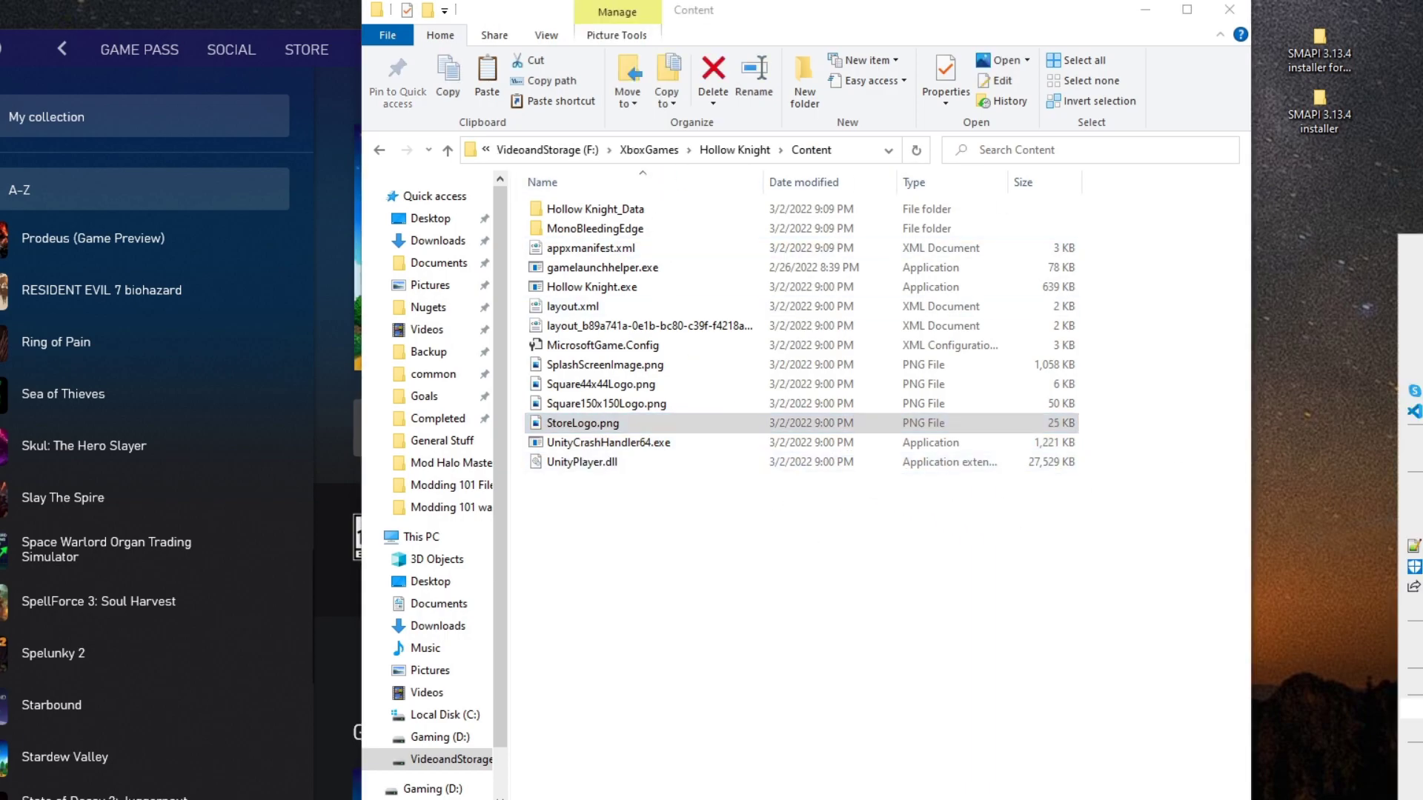
{"action": "left_click", "coordinate": [671, 149]}
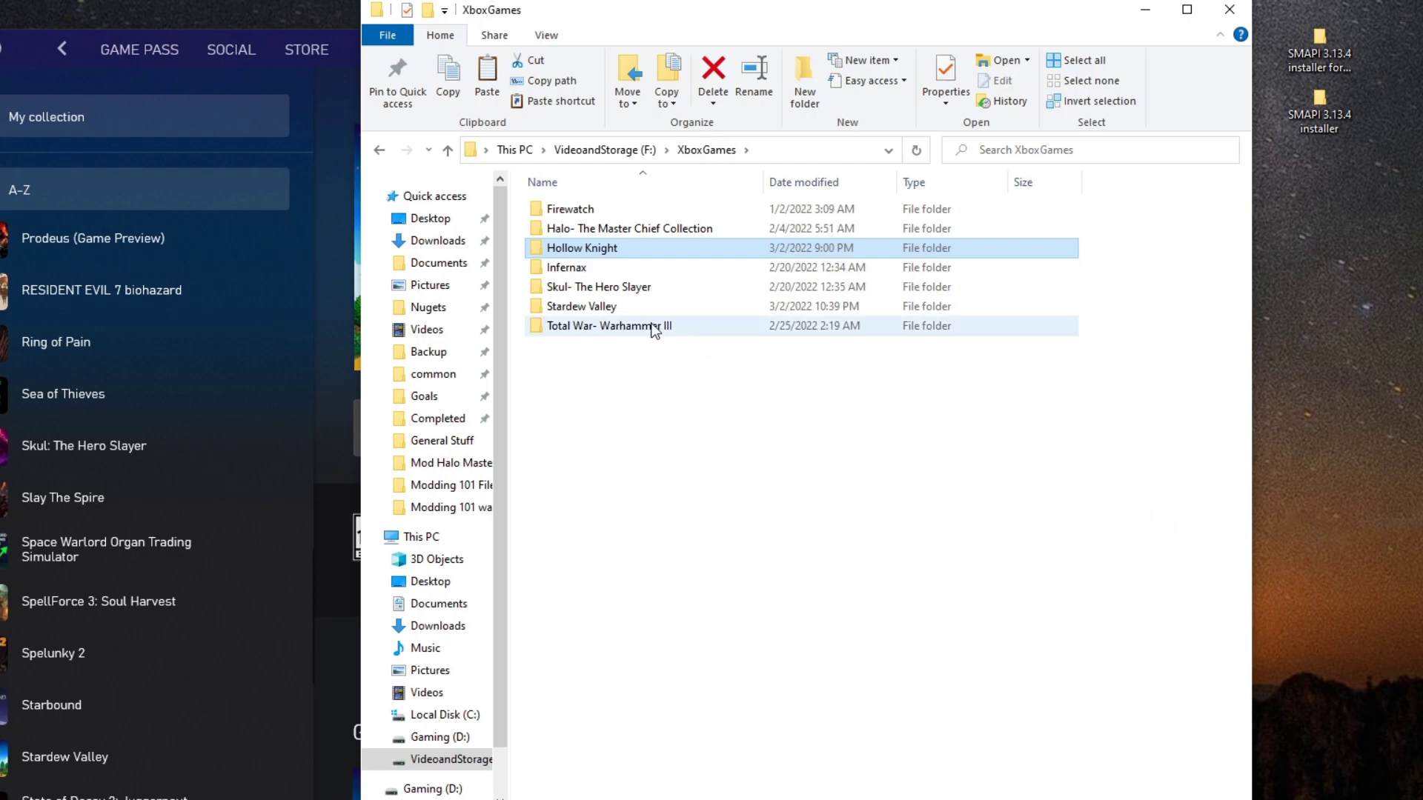
- Open Stardew Valley\Content and reveal the full path F:\XboxGames\Stardew Valley\Content
{"action": "double_click", "coordinate": [622, 305]}
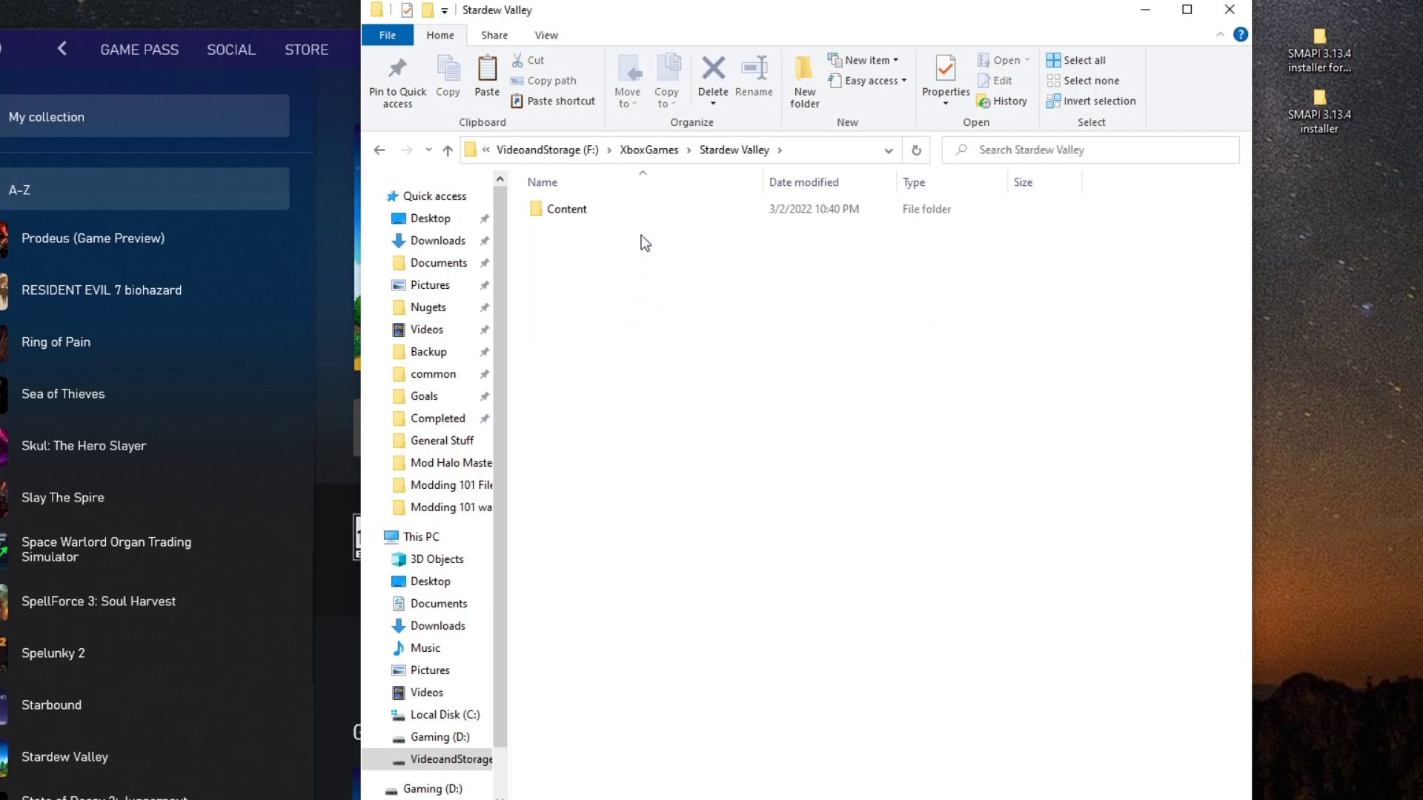
{"action": "double_click", "coordinate": [620, 211]}
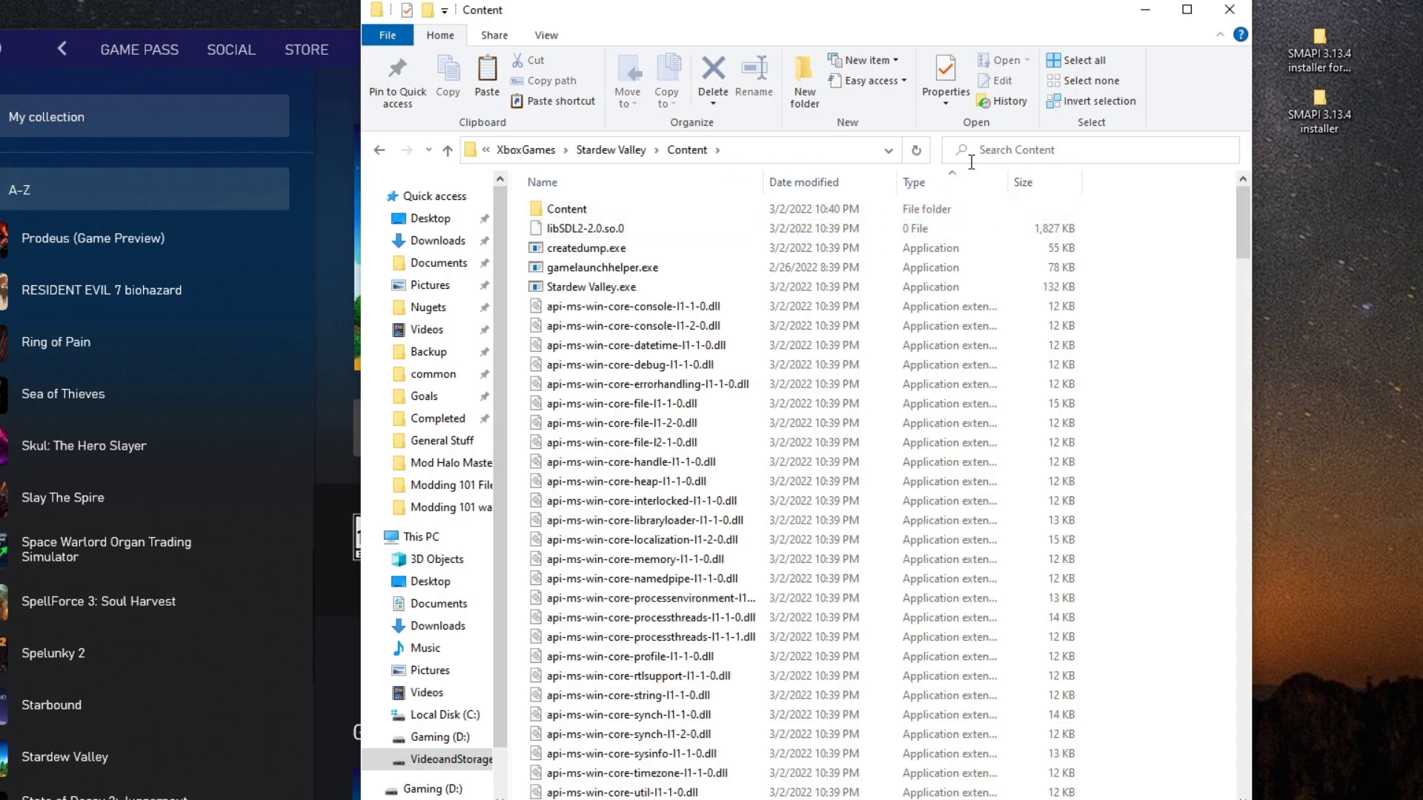
{"action": "left_click", "coordinate": [790, 150]}
{"action": "key", "text": "ctrl+c"}
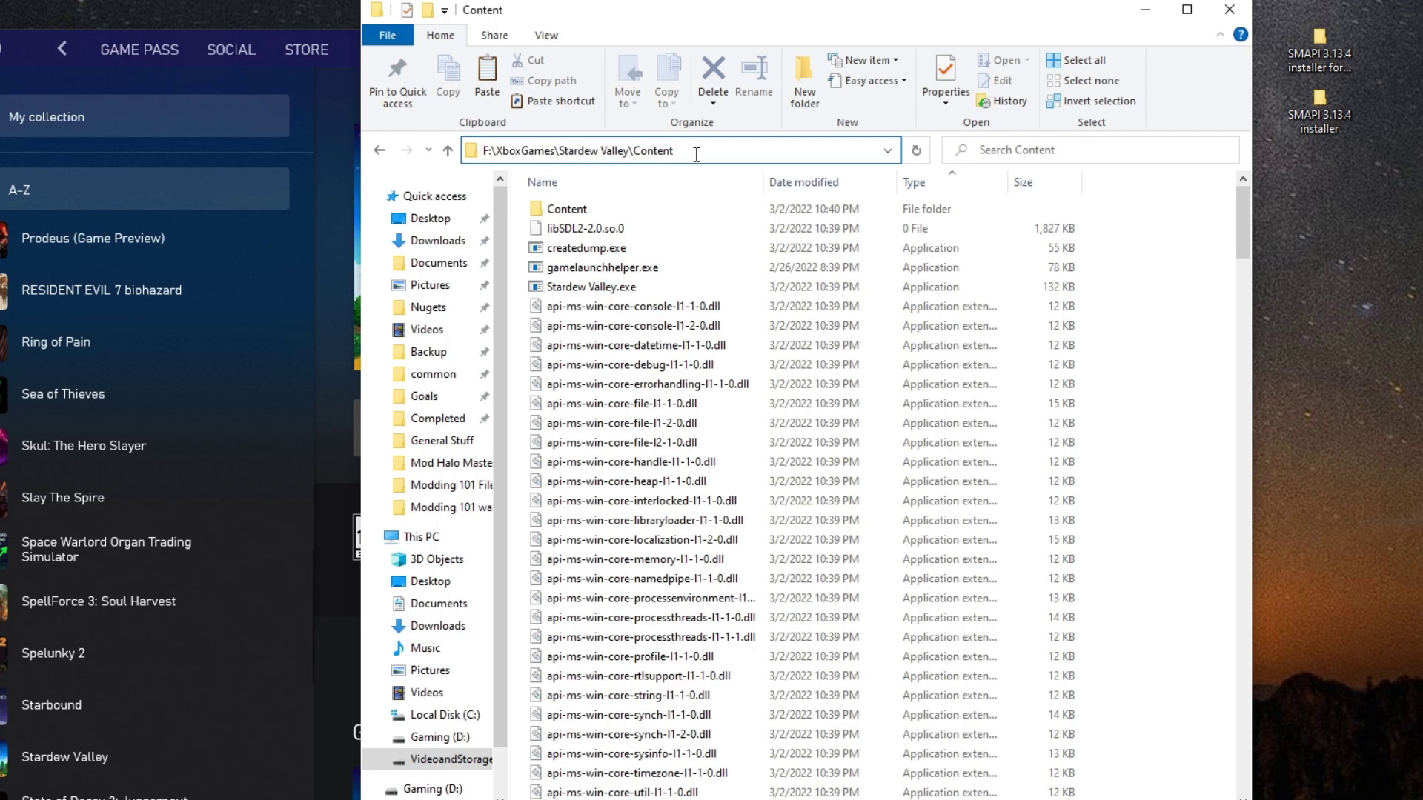
{"action": "left_click", "coordinate": [1300, 145]}
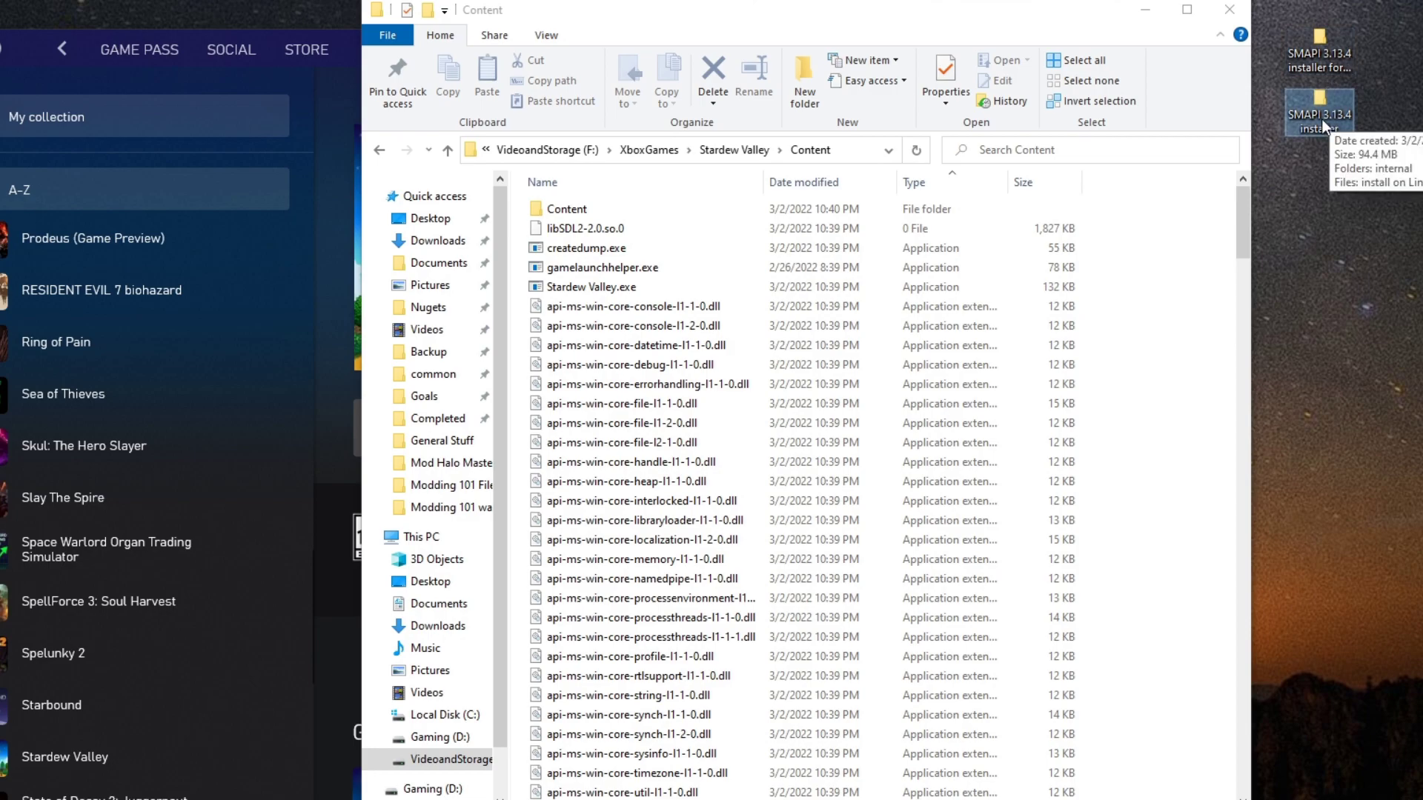
- Run the SMAPI 3.13.4 'install on Windows.bat' as administrator; it fails to find the path
{"action": "double_click", "coordinate": [1321, 118]}
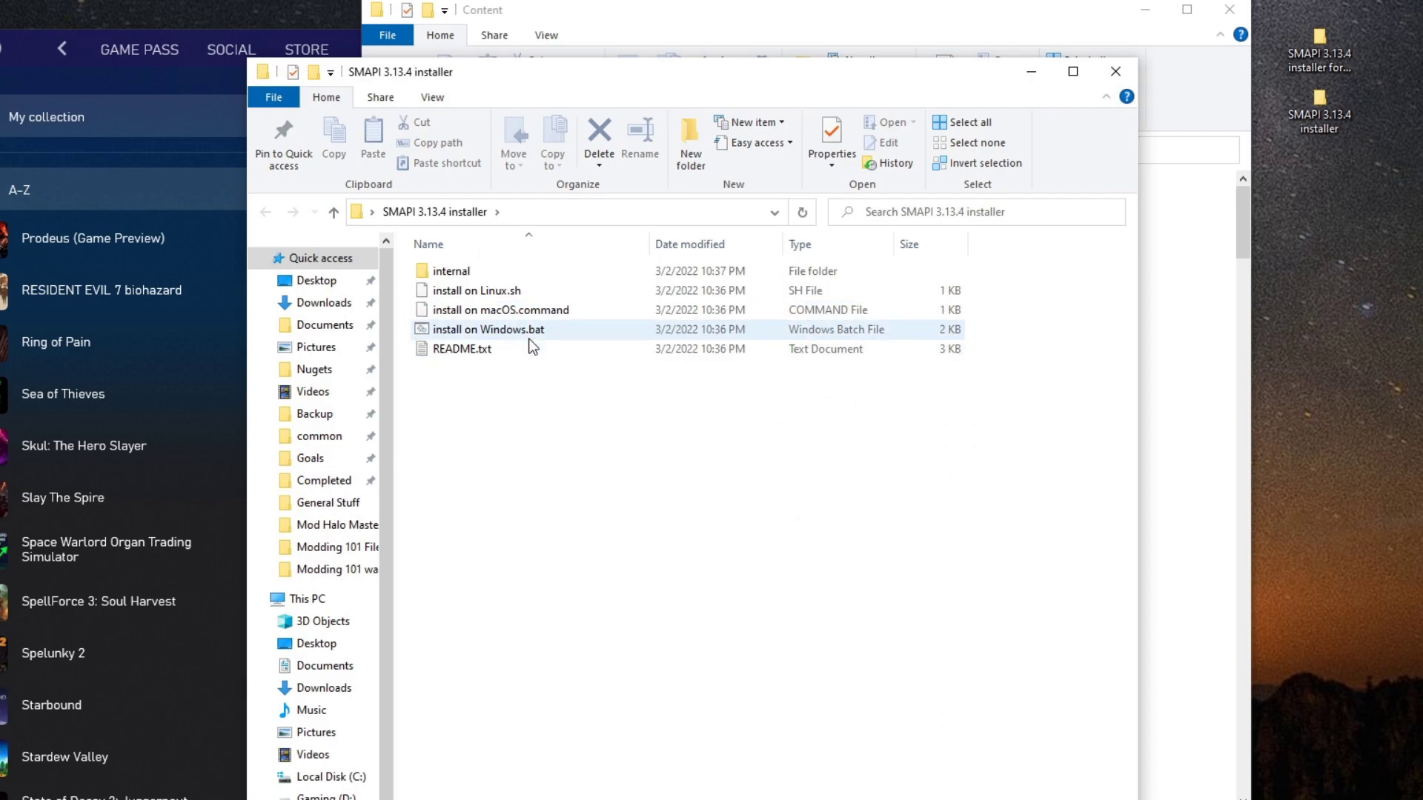
{"action": "left_click", "coordinate": [529, 338]}
{"action": "right_click", "coordinate": [531, 341]}
{"action": "left_click", "coordinate": [623, 409]}
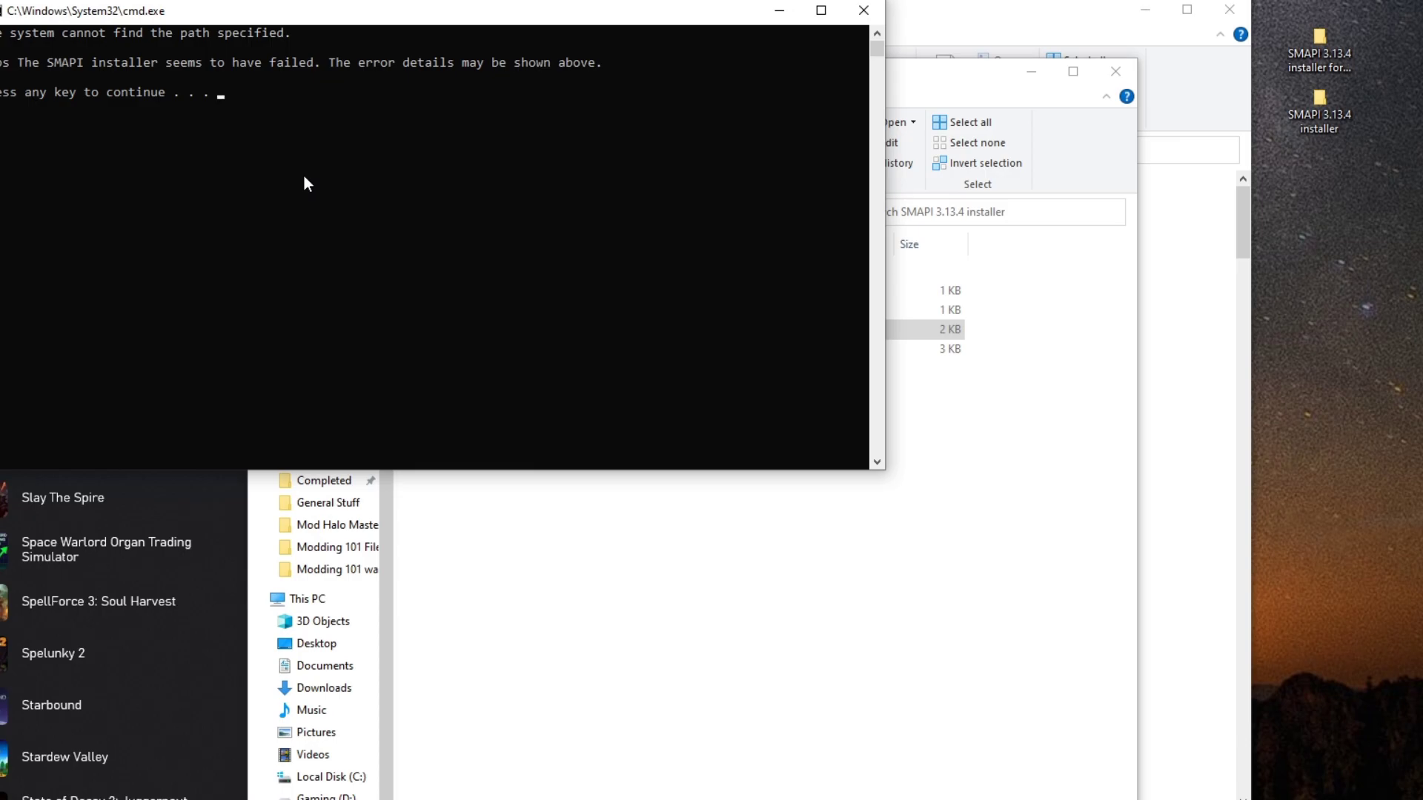
{"action": "key", "text": "Return"}
- Run the SMAPI installer with custom path F:\XboxGames\Stardew Valley\Content and choose option 1 to install
{"action": "double_click", "coordinate": [527, 329]}
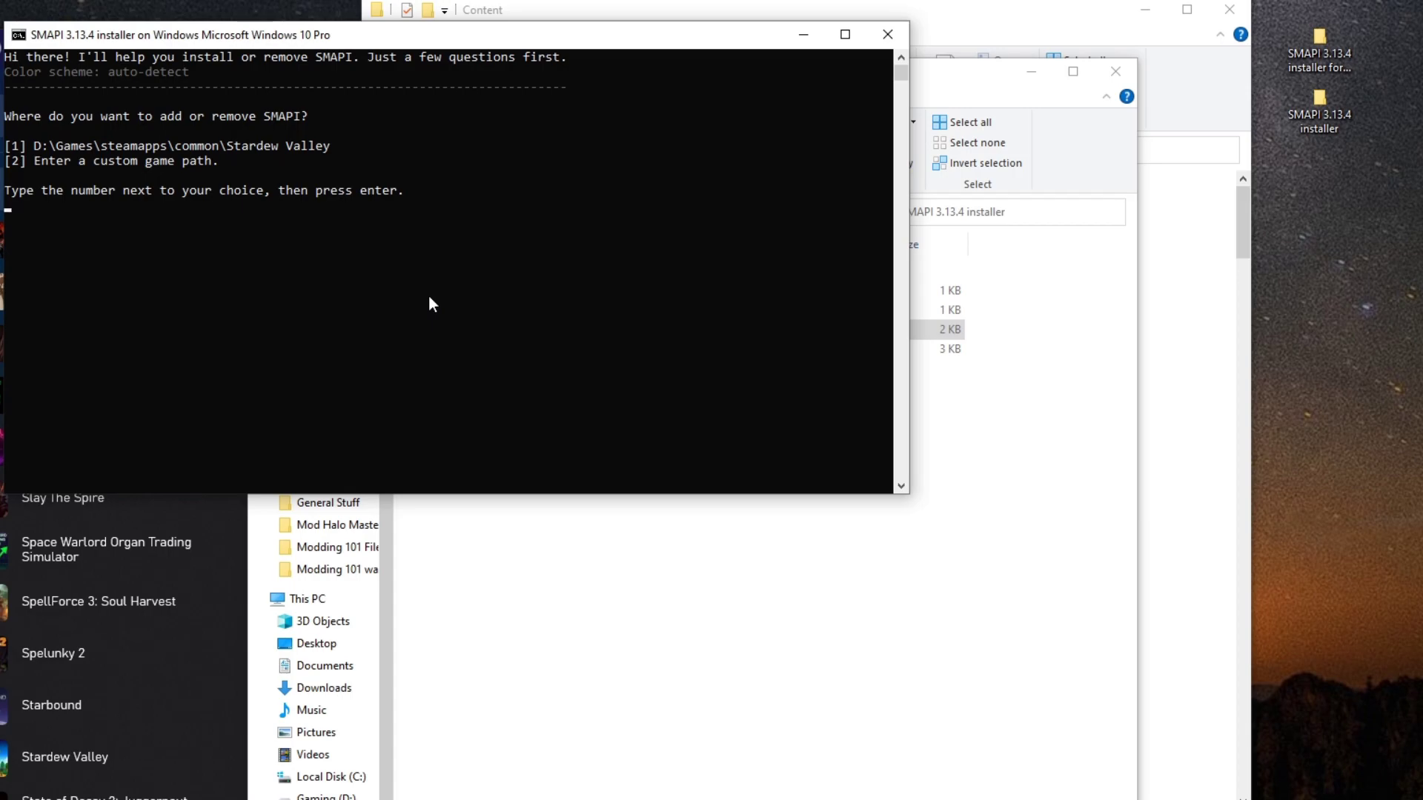
{"action": "type", "text": "2"}
{"action": "key", "text": "Return"}
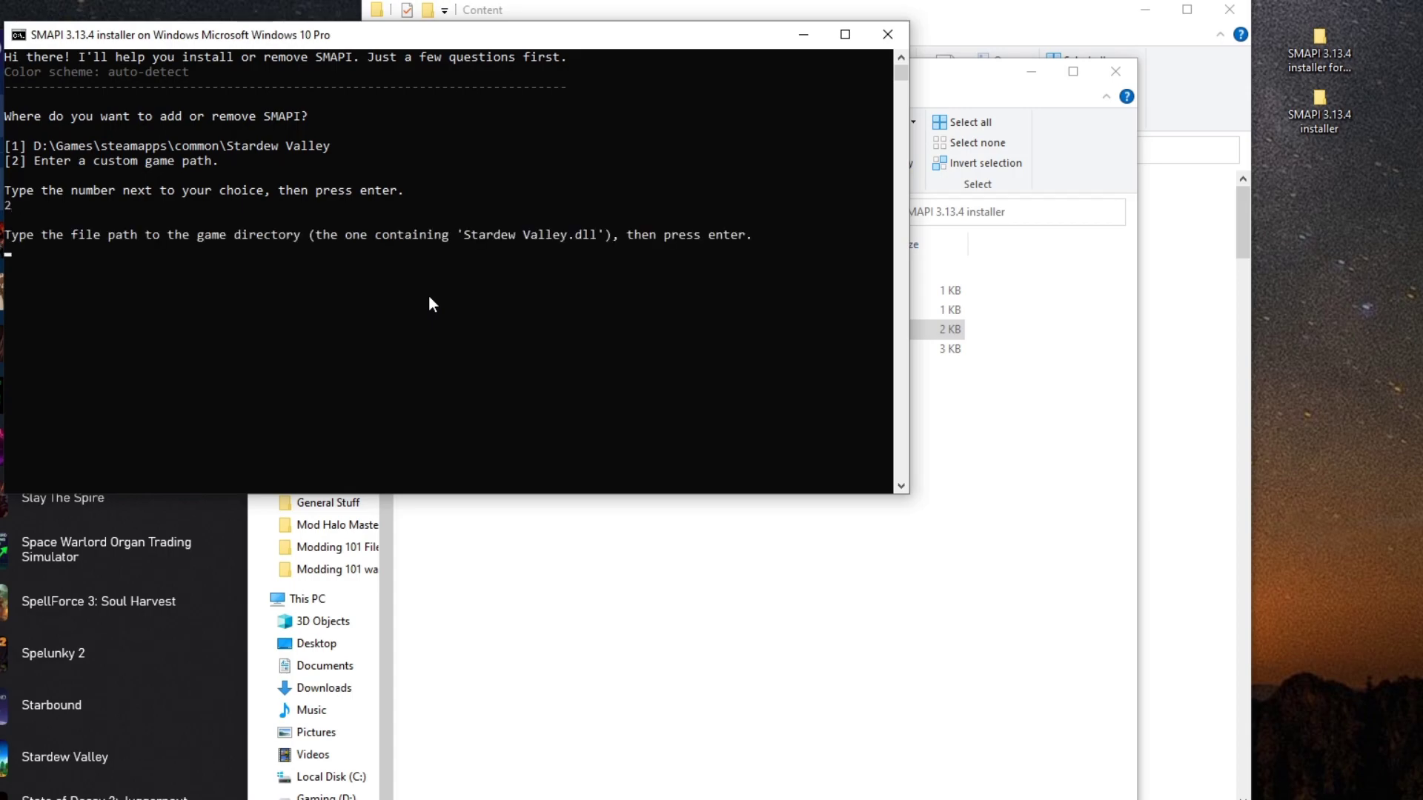
{"action": "key", "text": "ctrl+v"}
{"action": "key", "text": "Return"}
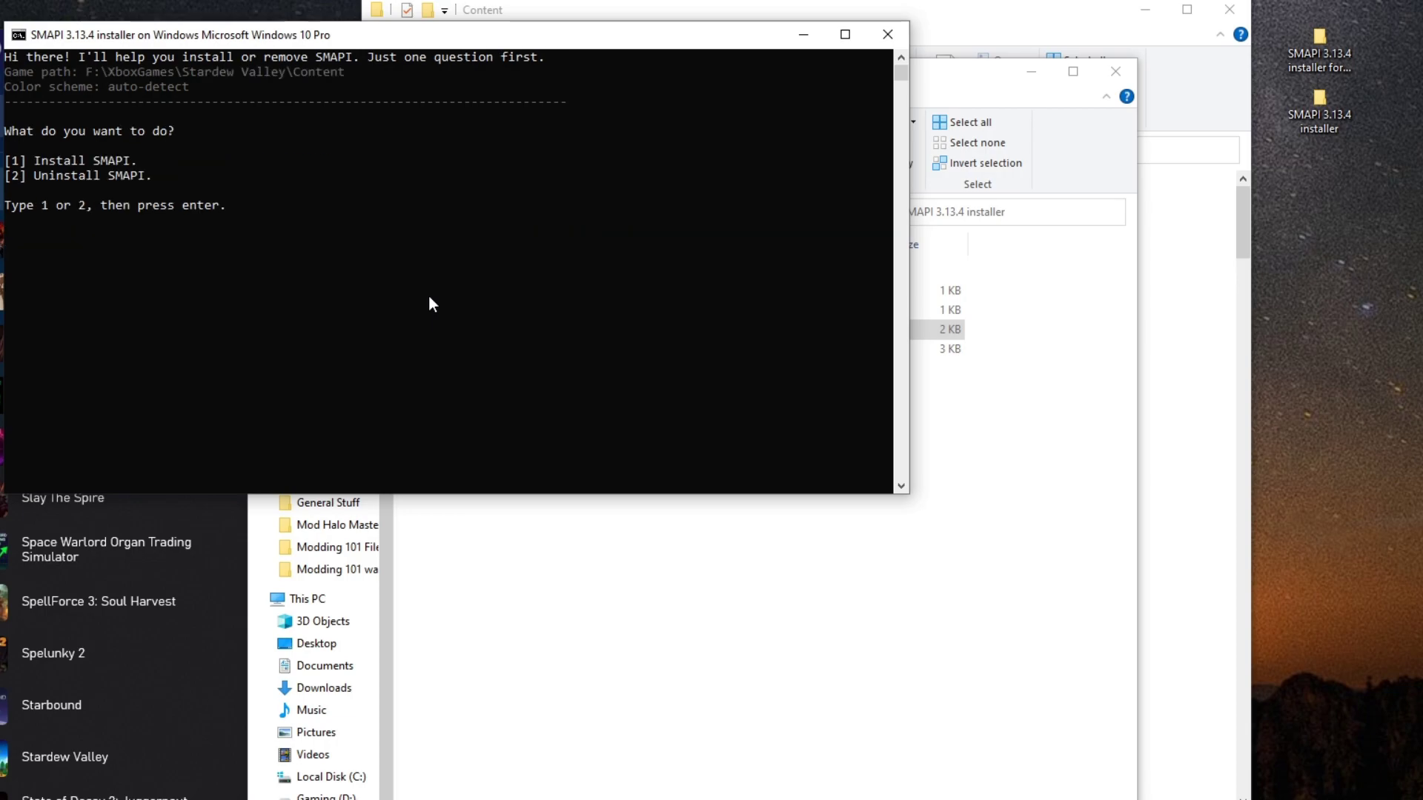
{"action": "type", "text": "1"}
{"action": "key", "text": "Return"}
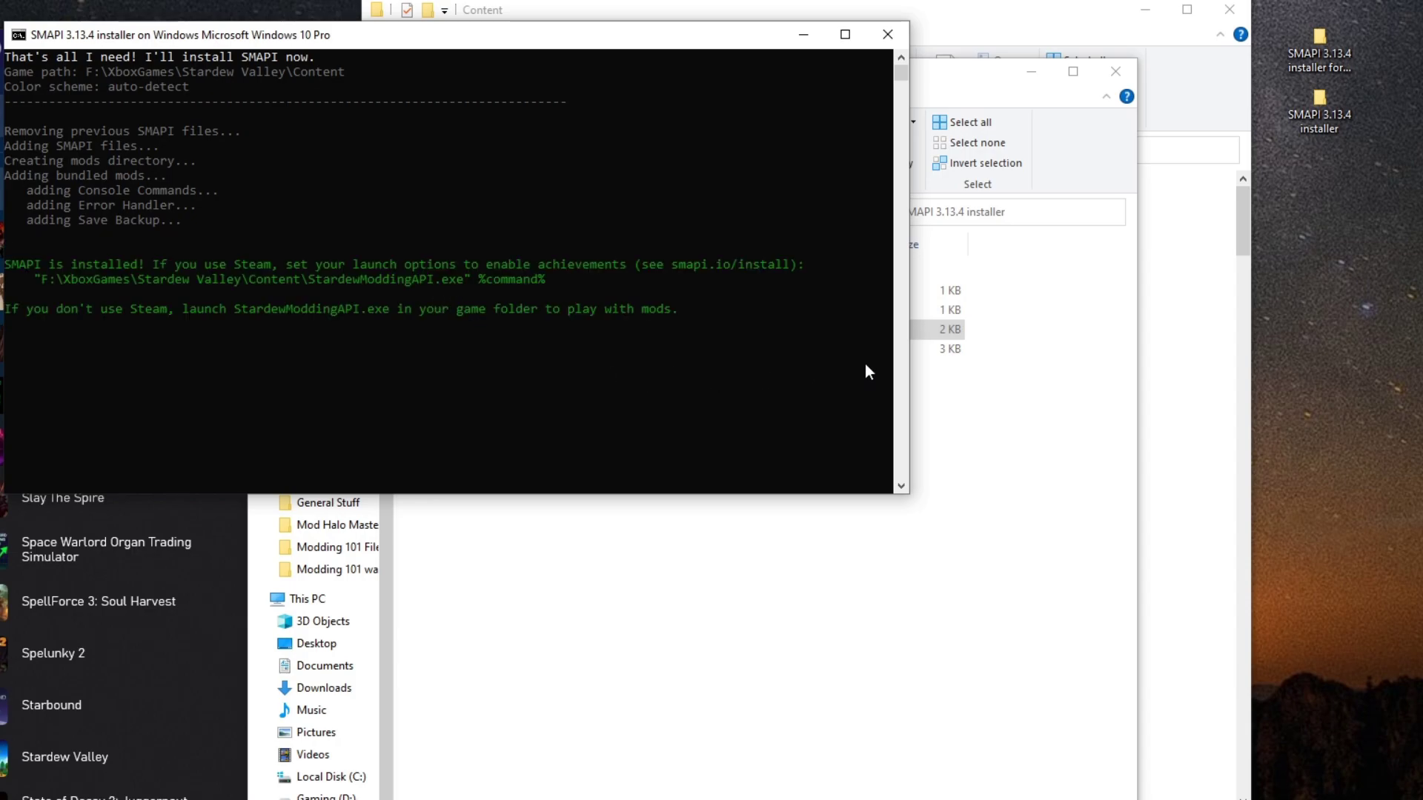
{"action": "left_click", "coordinate": [1201, 309]}
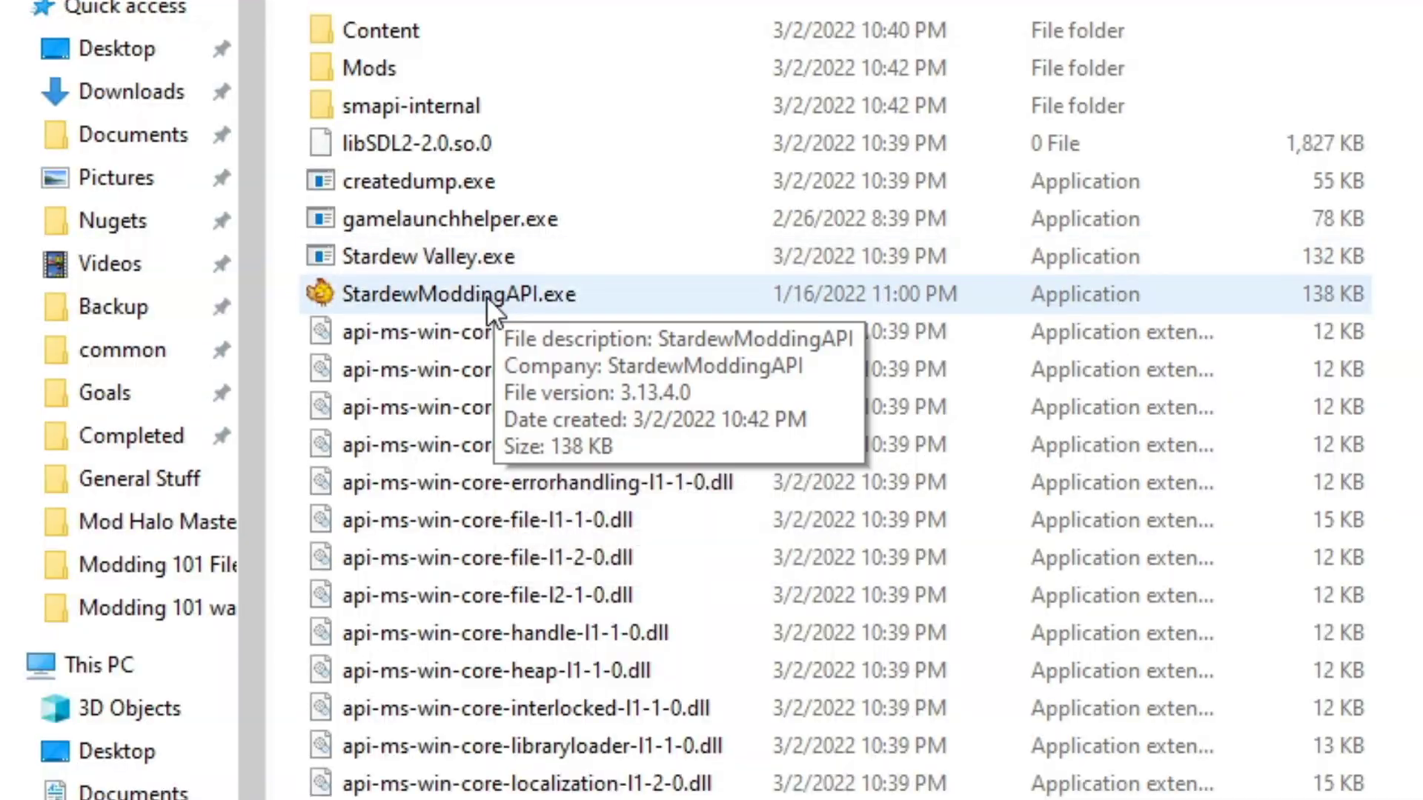
- Rename Stardew Valley.exe to Stardew Valley Old.exe
{"action": "right_click", "coordinate": [455, 264]}
{"action": "key", "text": "m"}
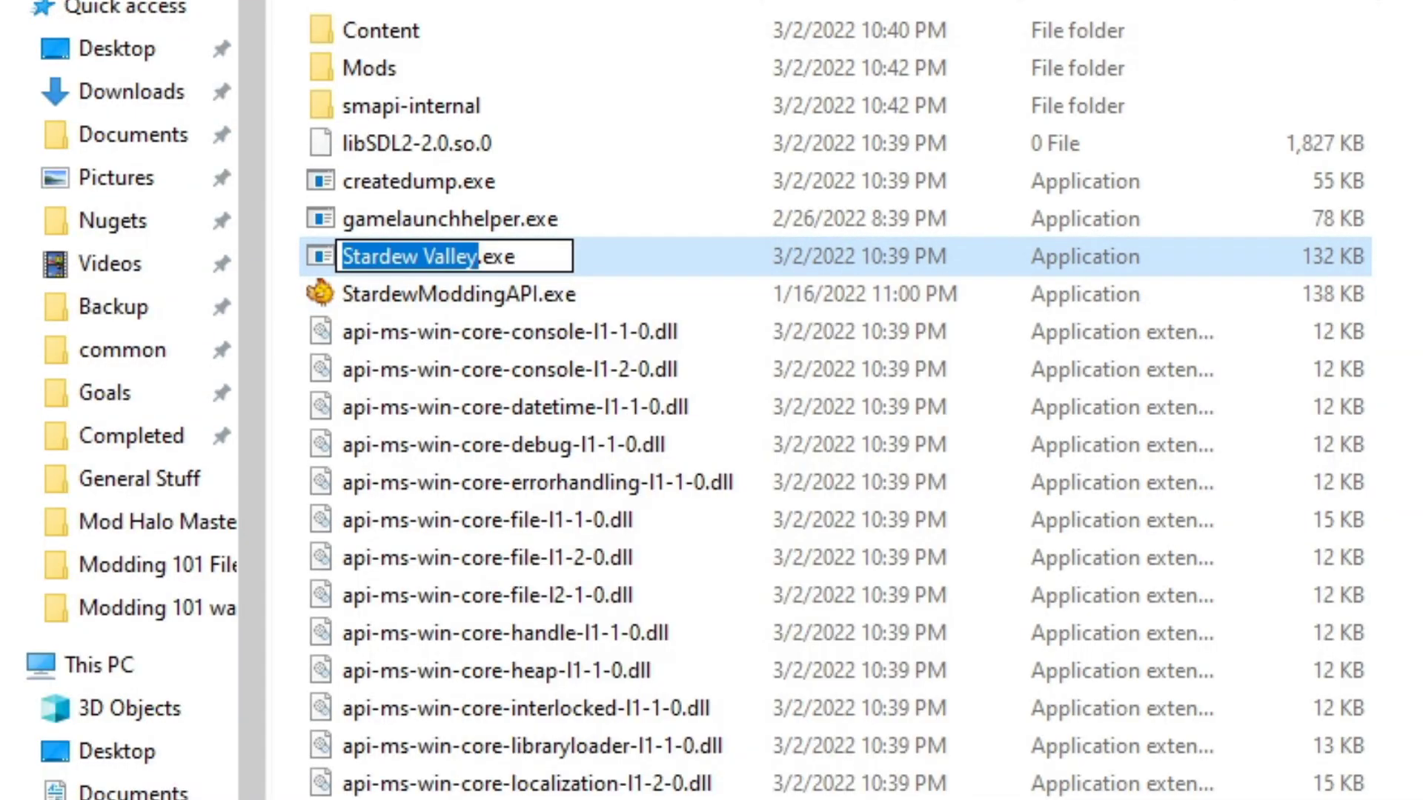
{"action": "key", "text": "Right"}
{"action": "type", "text": "Old"}
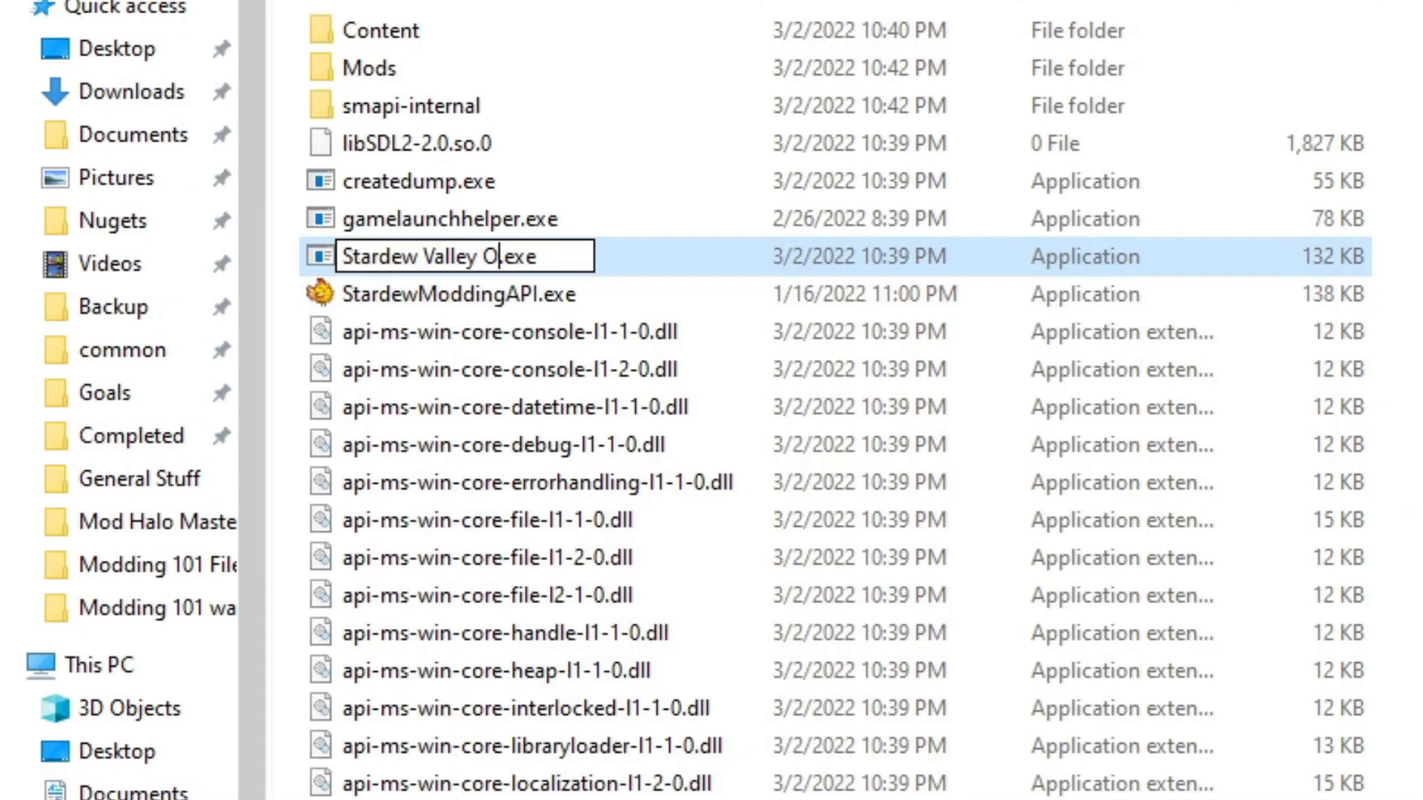
{"action": "right_click", "coordinate": [415, 315]}
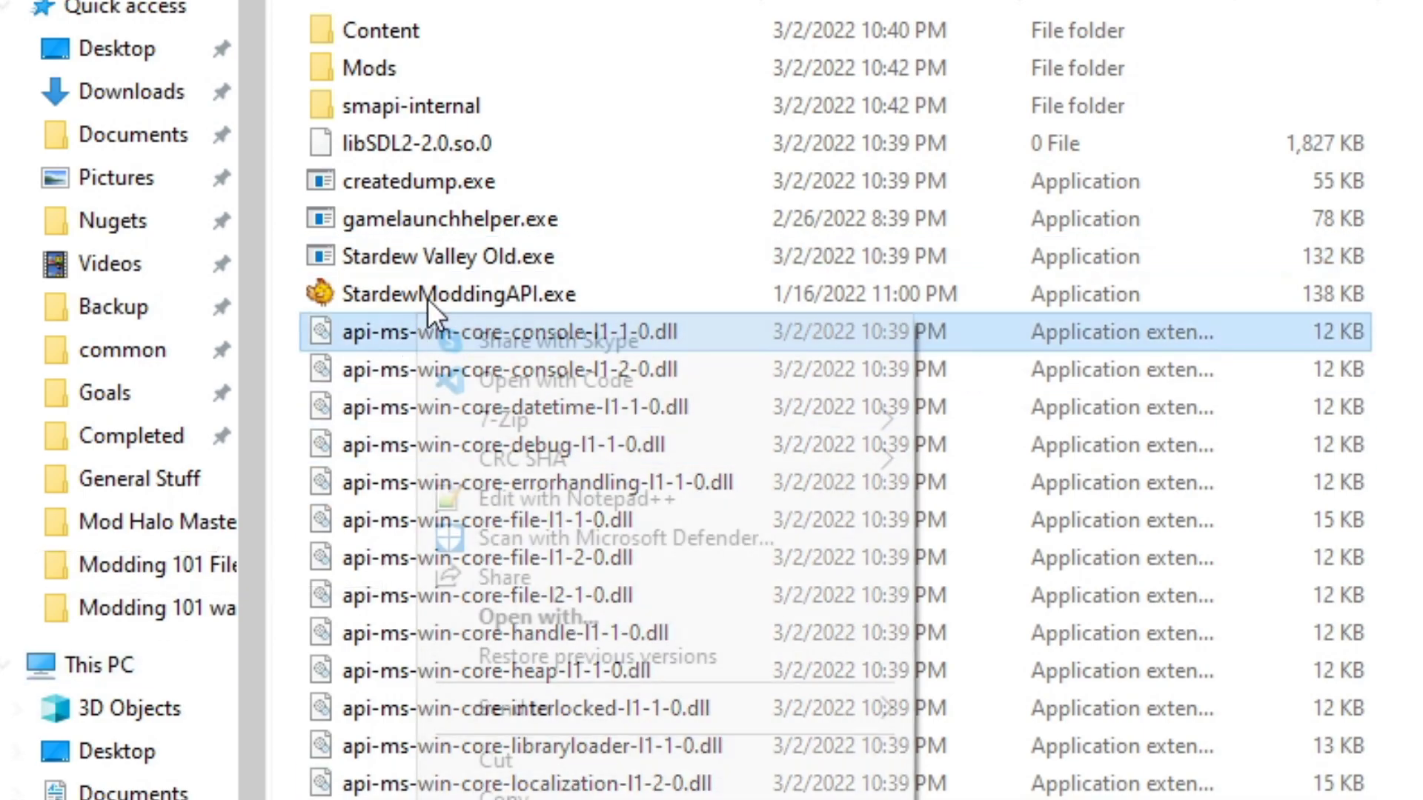
- Rename StardewModdingAPI.exe to 'Stardew Valey.exe'
{"action": "right_click", "coordinate": [410, 282]}
{"action": "key", "text": "m"}
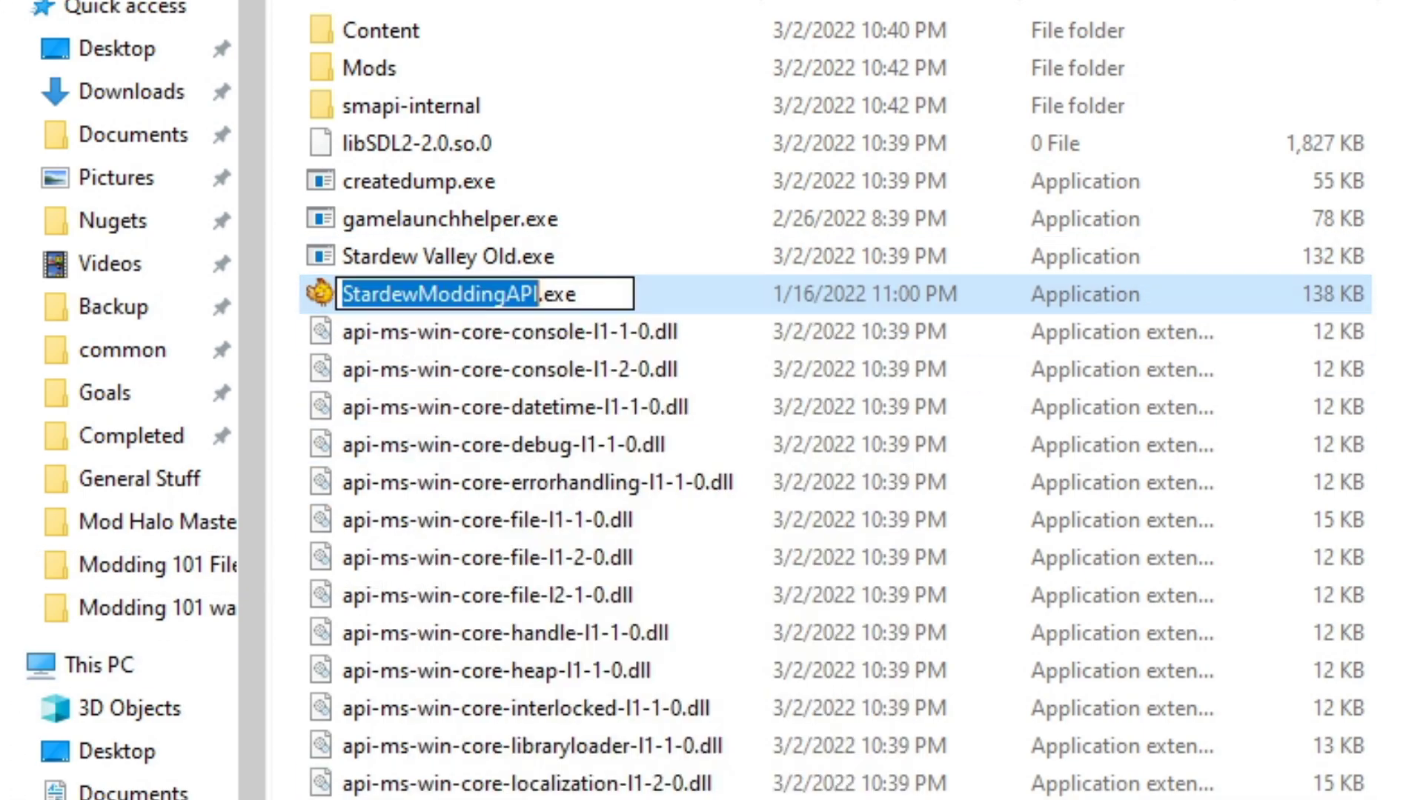
{"action": "key", "text": "BackSpace"}
{"action": "type", "text": "Stardew "}
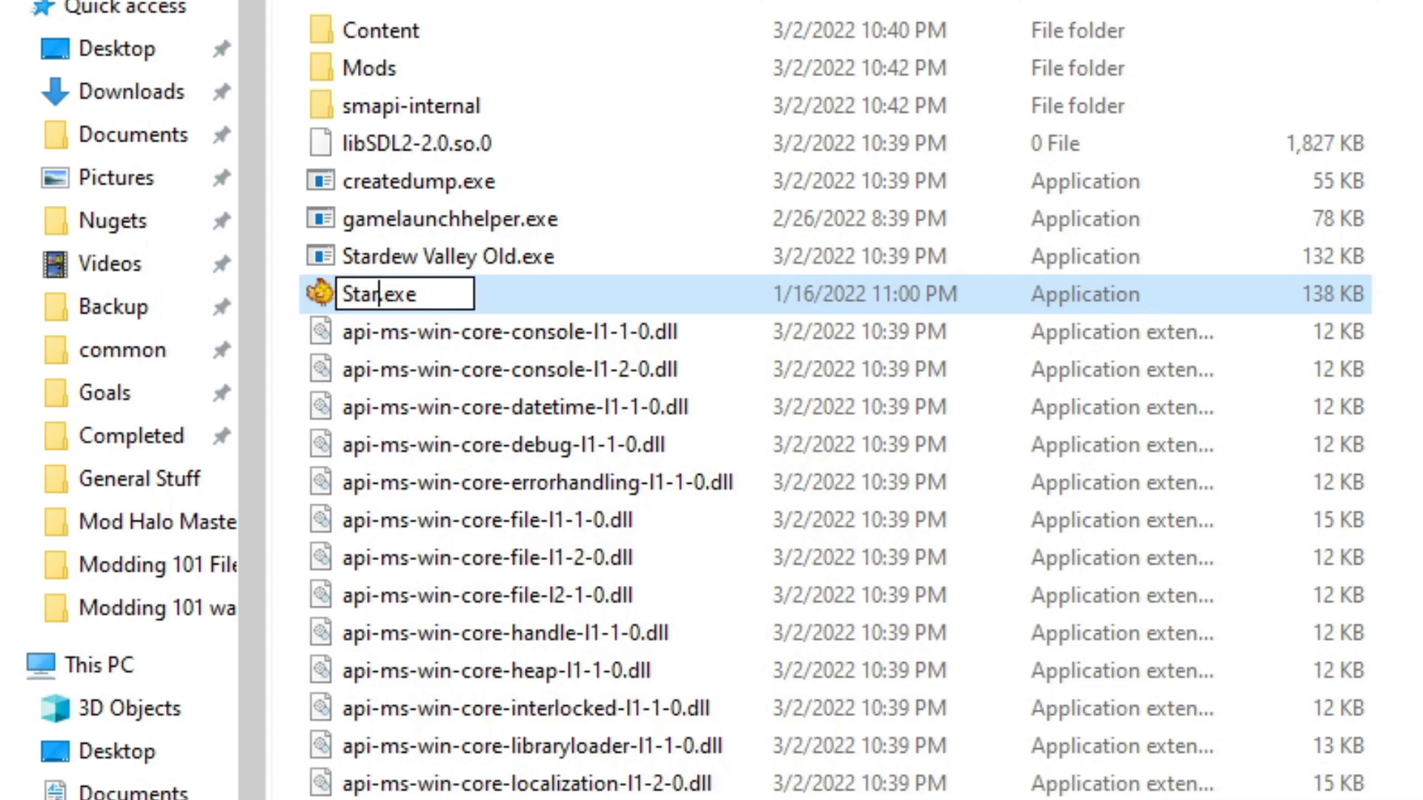
{"action": "type", "text": "Valey"}
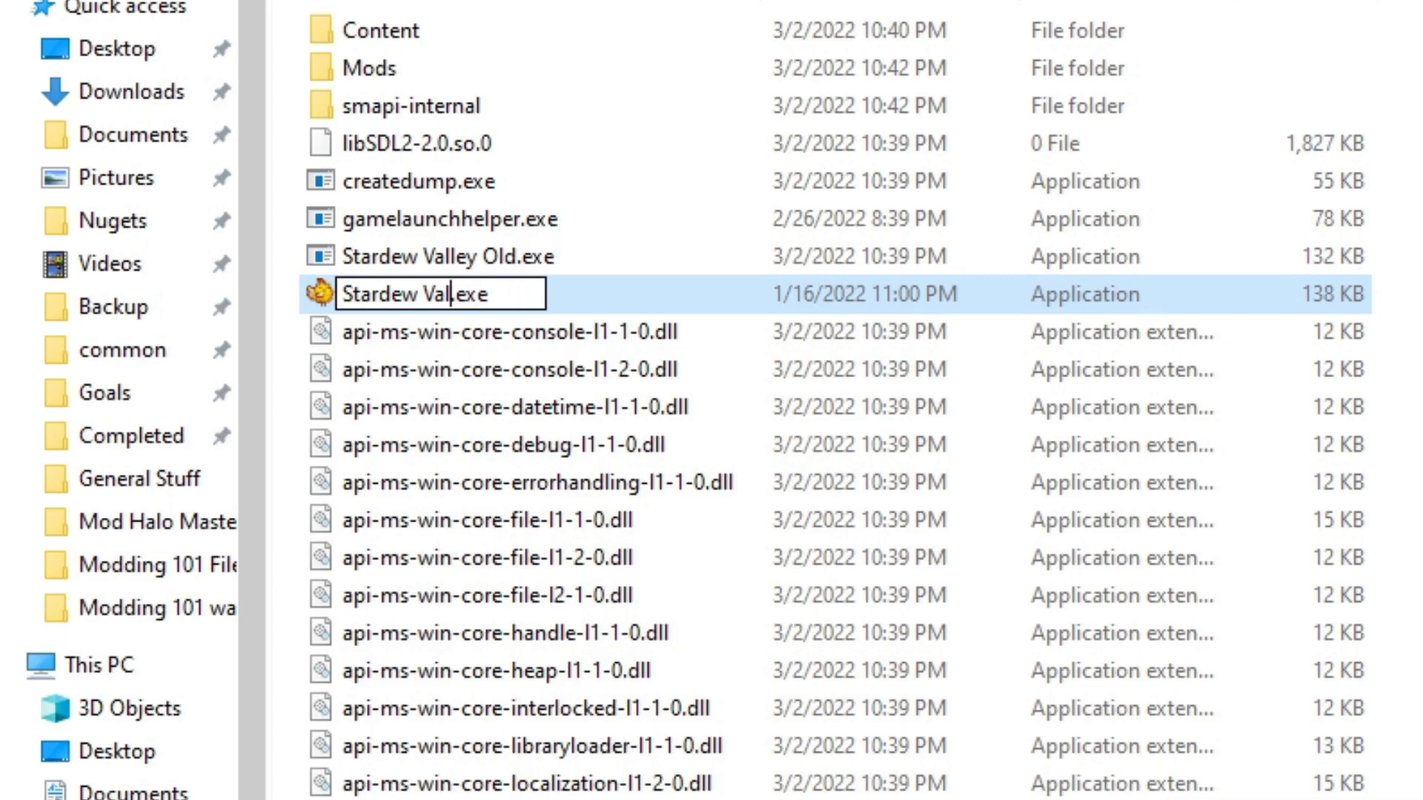
{"action": "key", "text": "Return"}
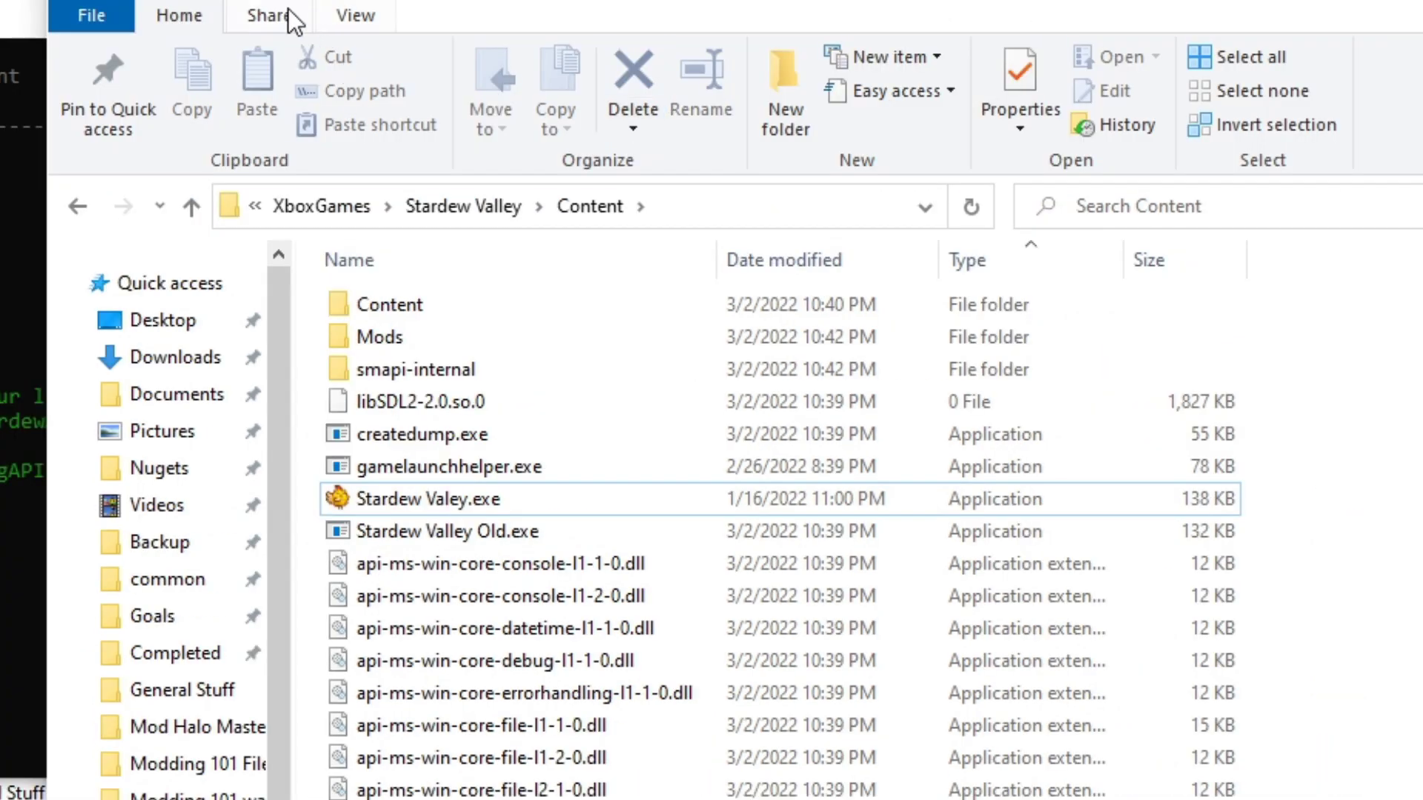
- Toggle the File name extensions option off and on in the View settings
{"action": "left_click", "coordinate": [347, 17]}
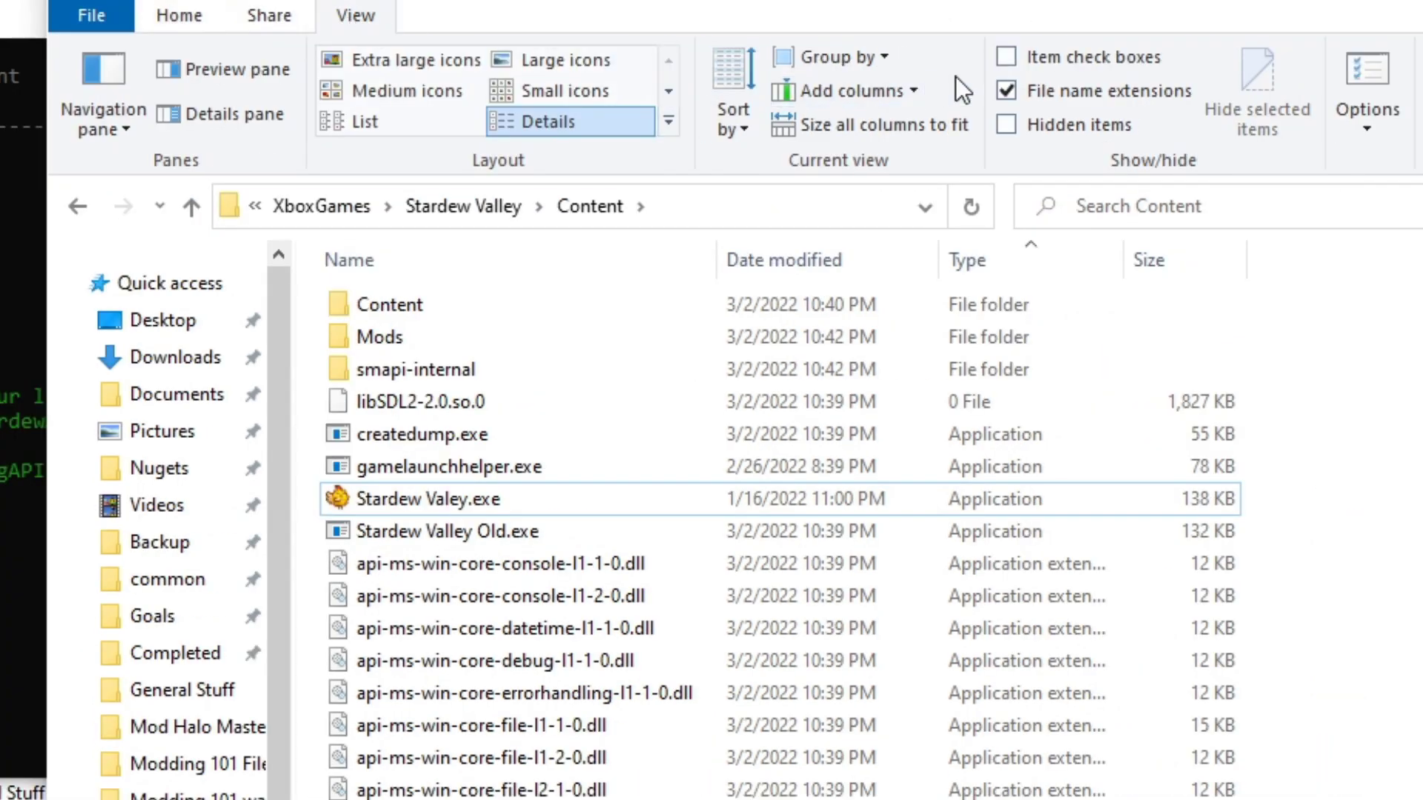
{"action": "left_click", "coordinate": [1019, 91]}
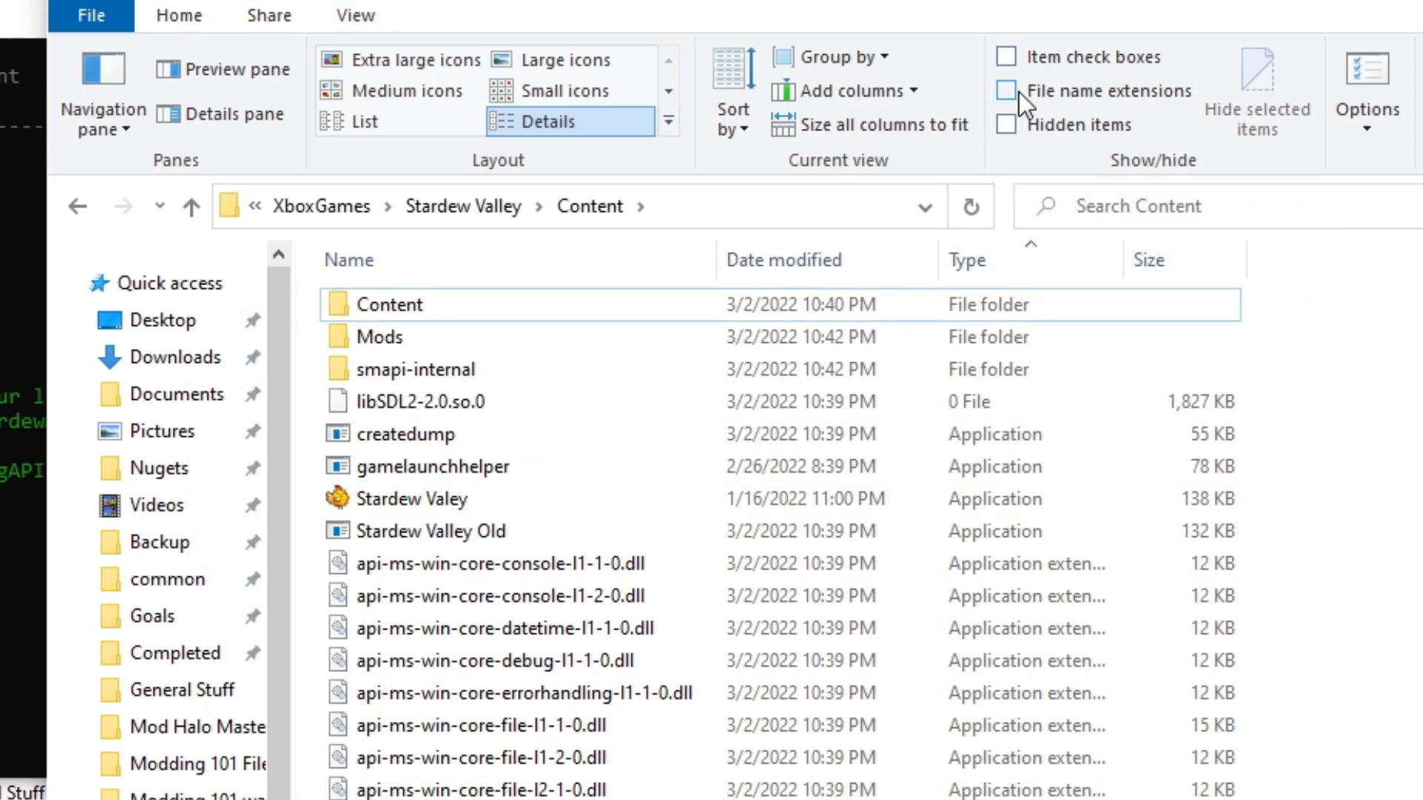
{"action": "left_click", "coordinate": [1019, 91]}
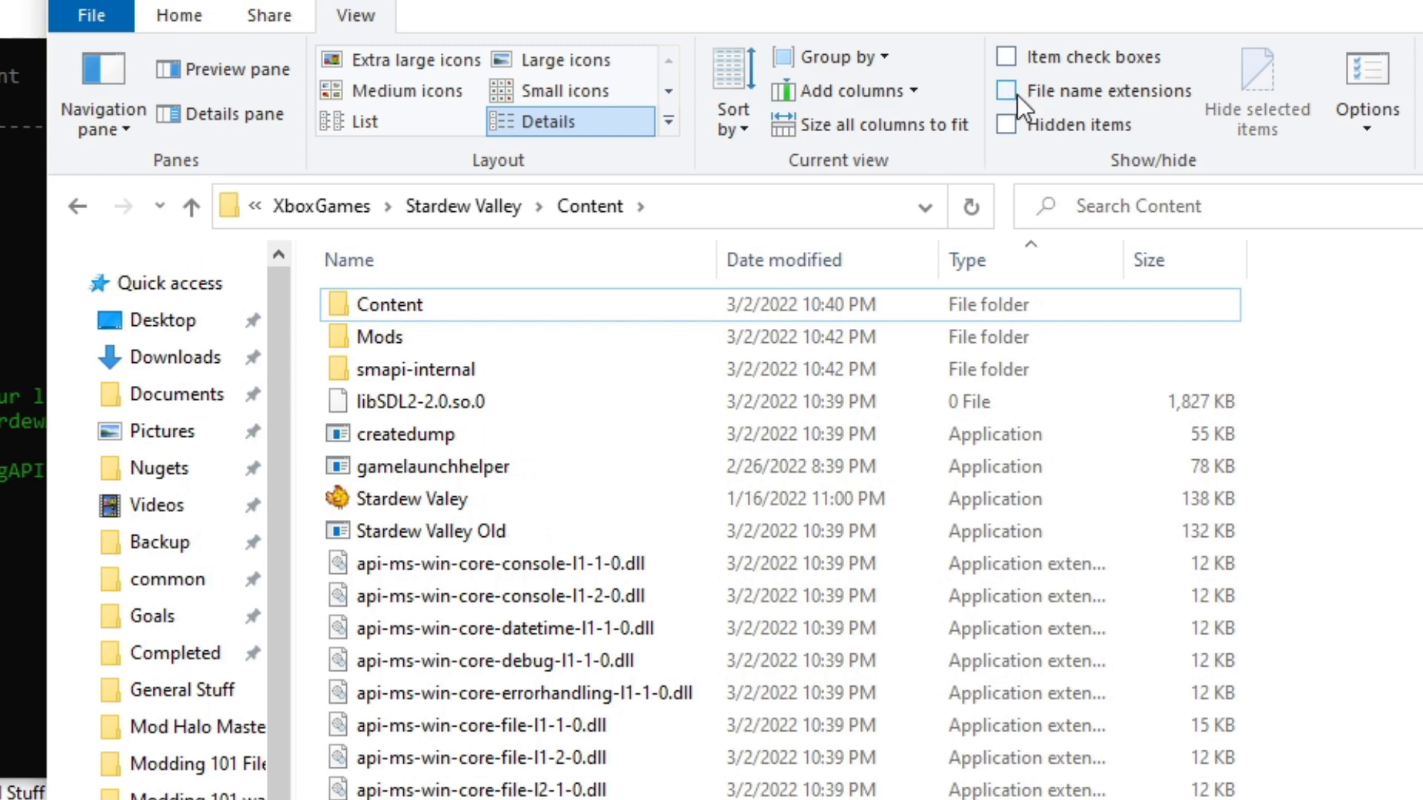
- Insert the missing 'l' so the launcher reads Stardew Valley
{"action": "left_click", "coordinate": [507, 498]}
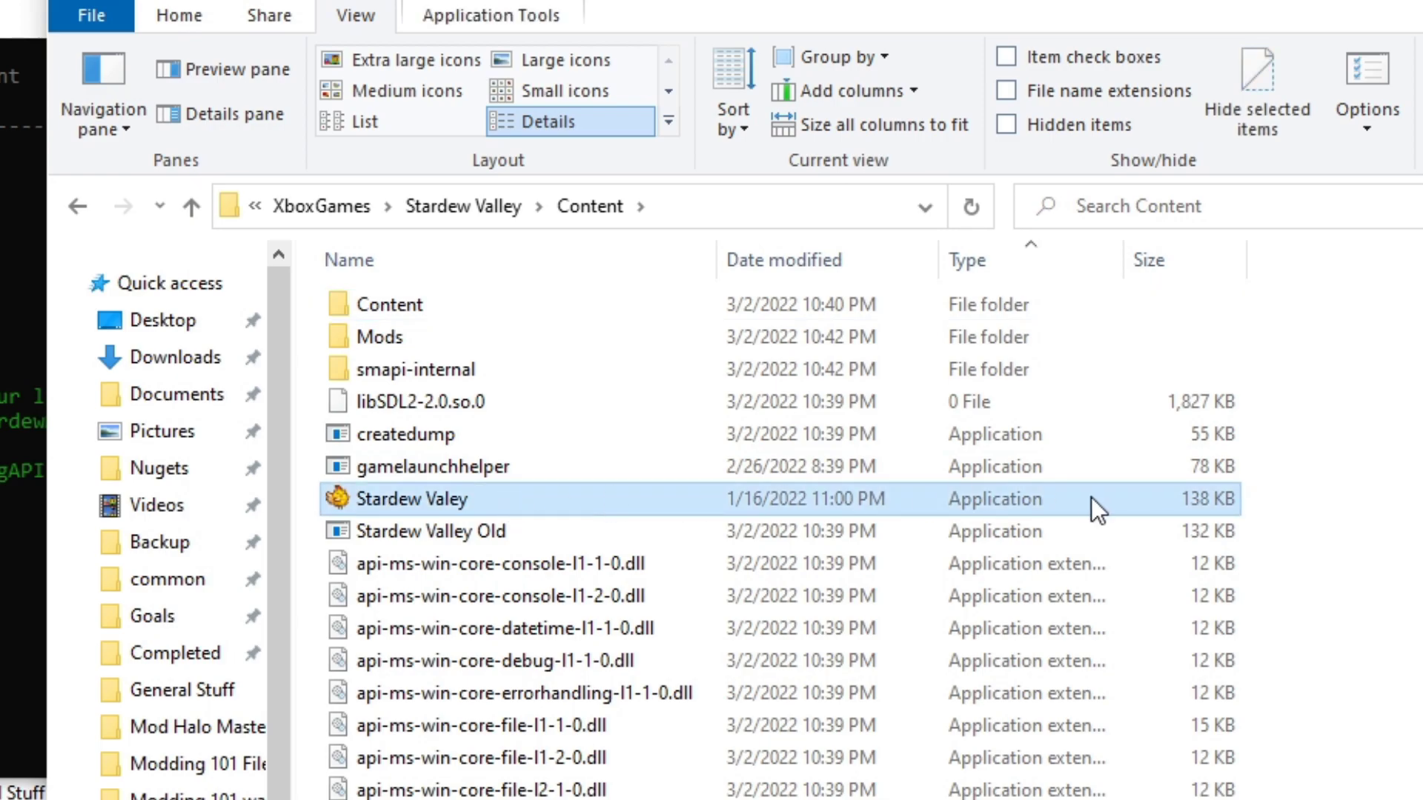
{"action": "right_click", "coordinate": [456, 498]}
{"action": "key", "text": "m"}
{"action": "left_click", "coordinate": [468, 499]}
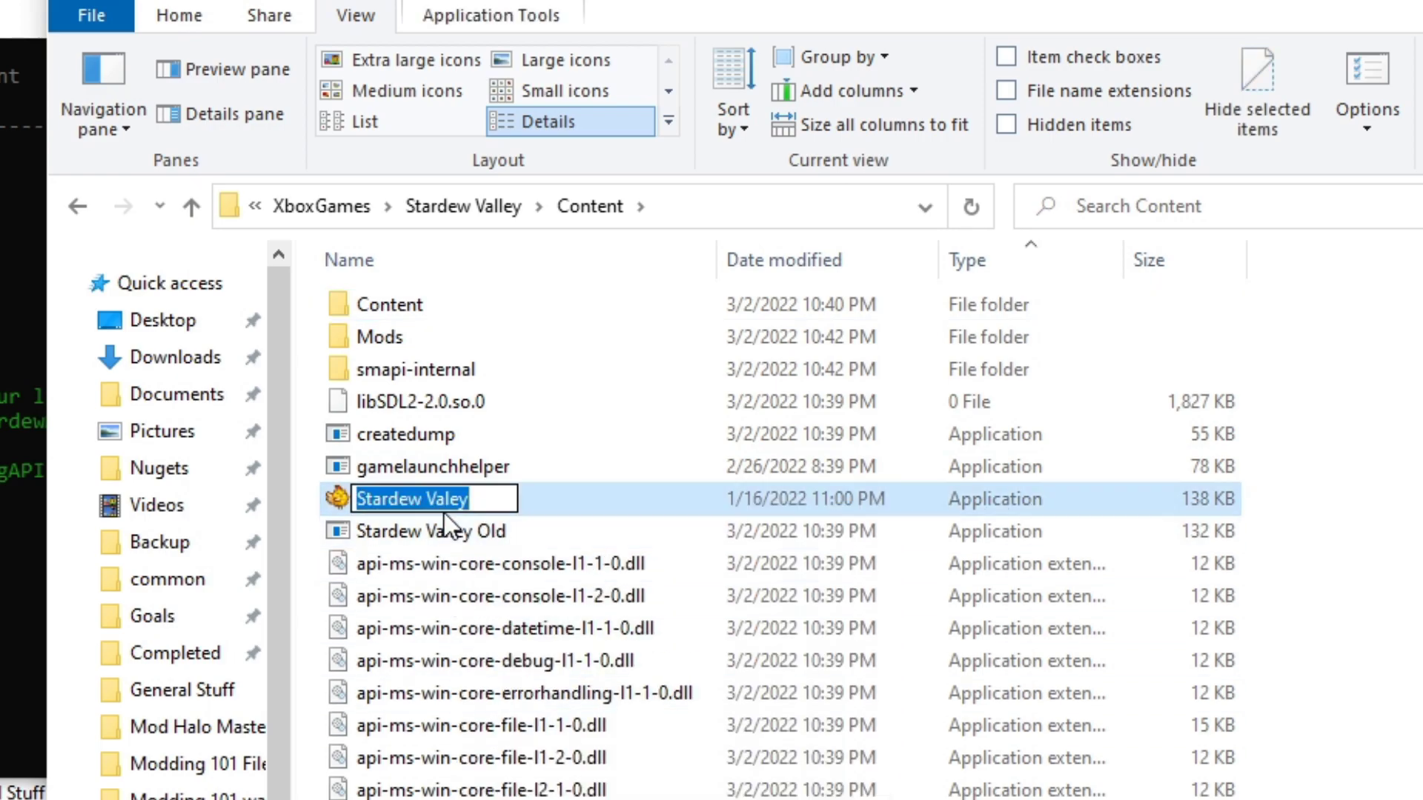
{"action": "type", "text": "l"}
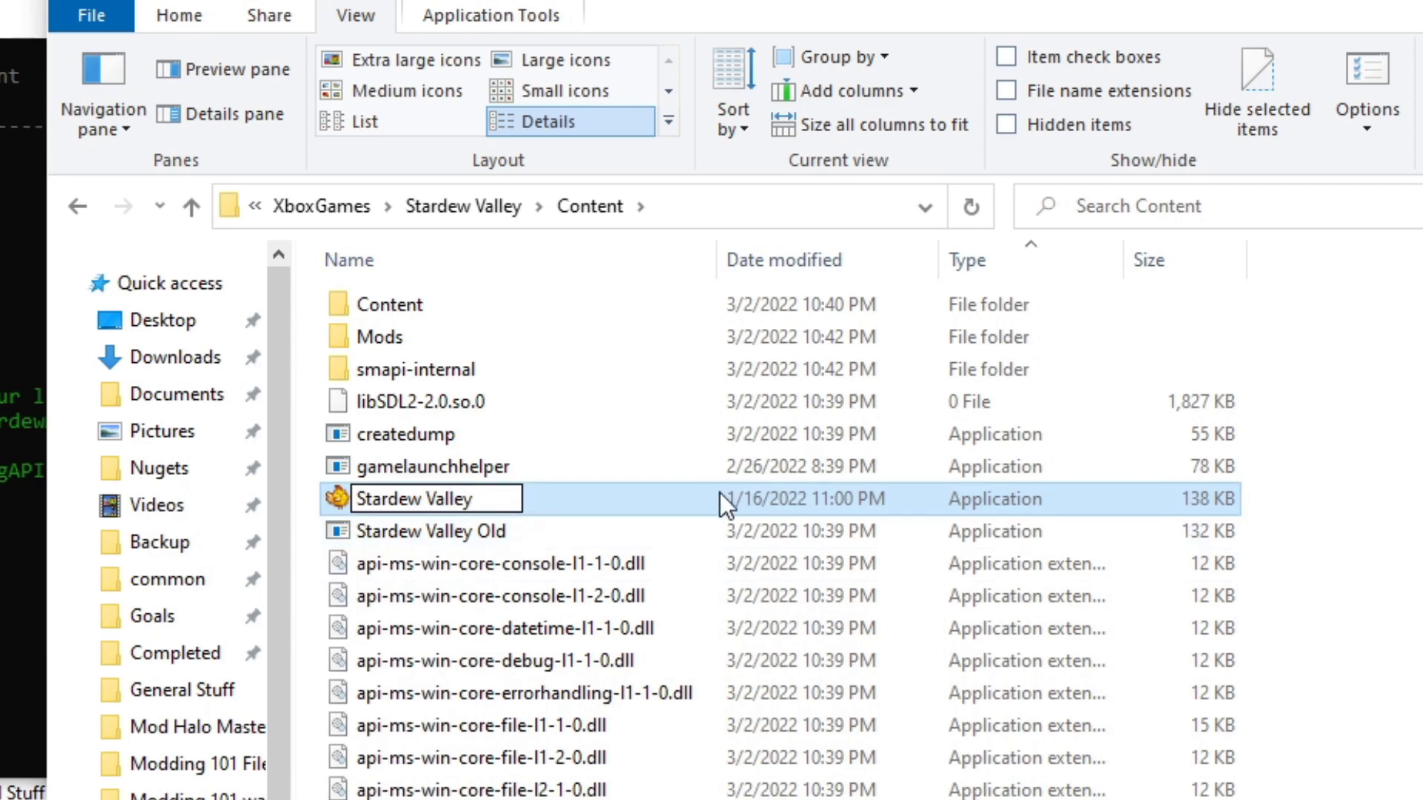
{"action": "left_click", "coordinate": [815, 506]}
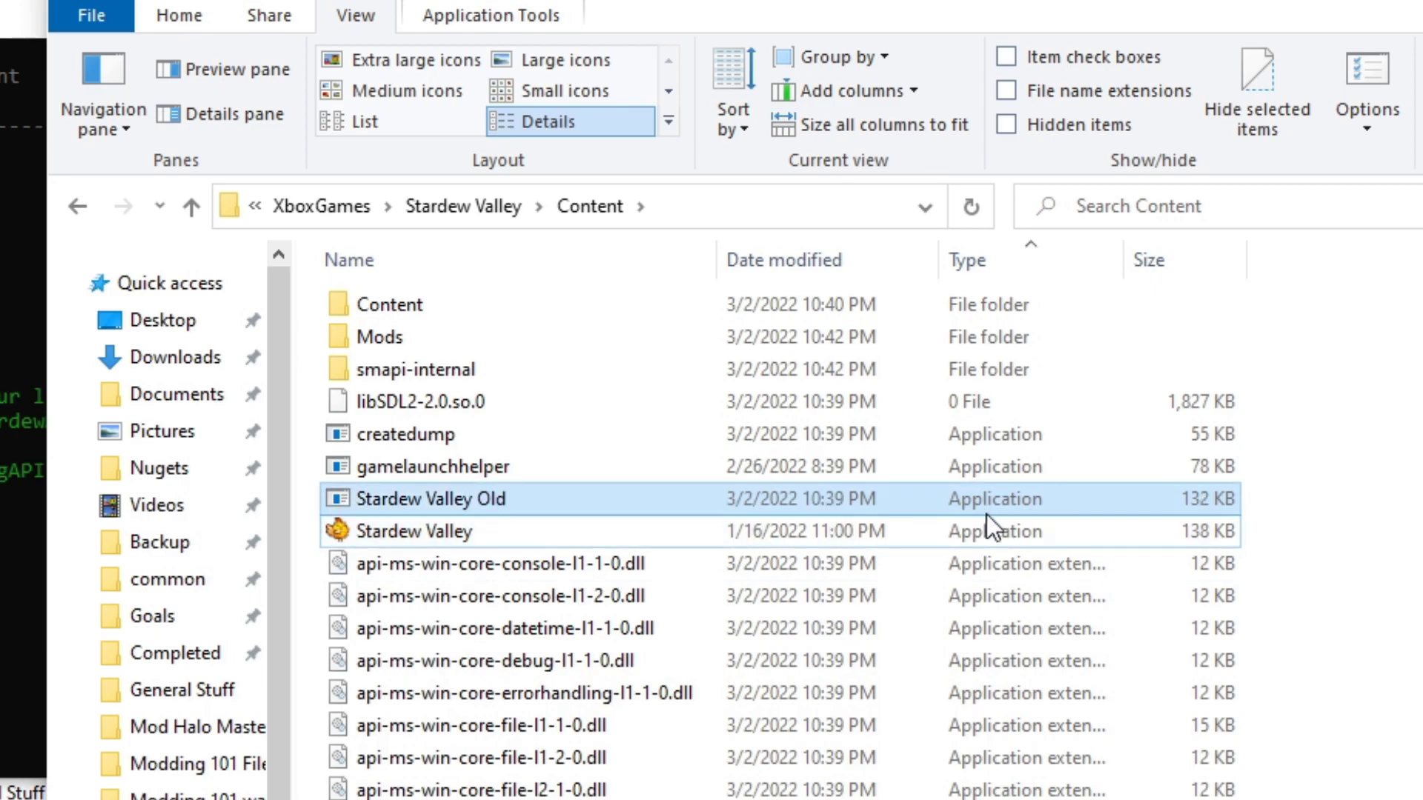
{"action": "mouse_move", "coordinate": [602, 540]}
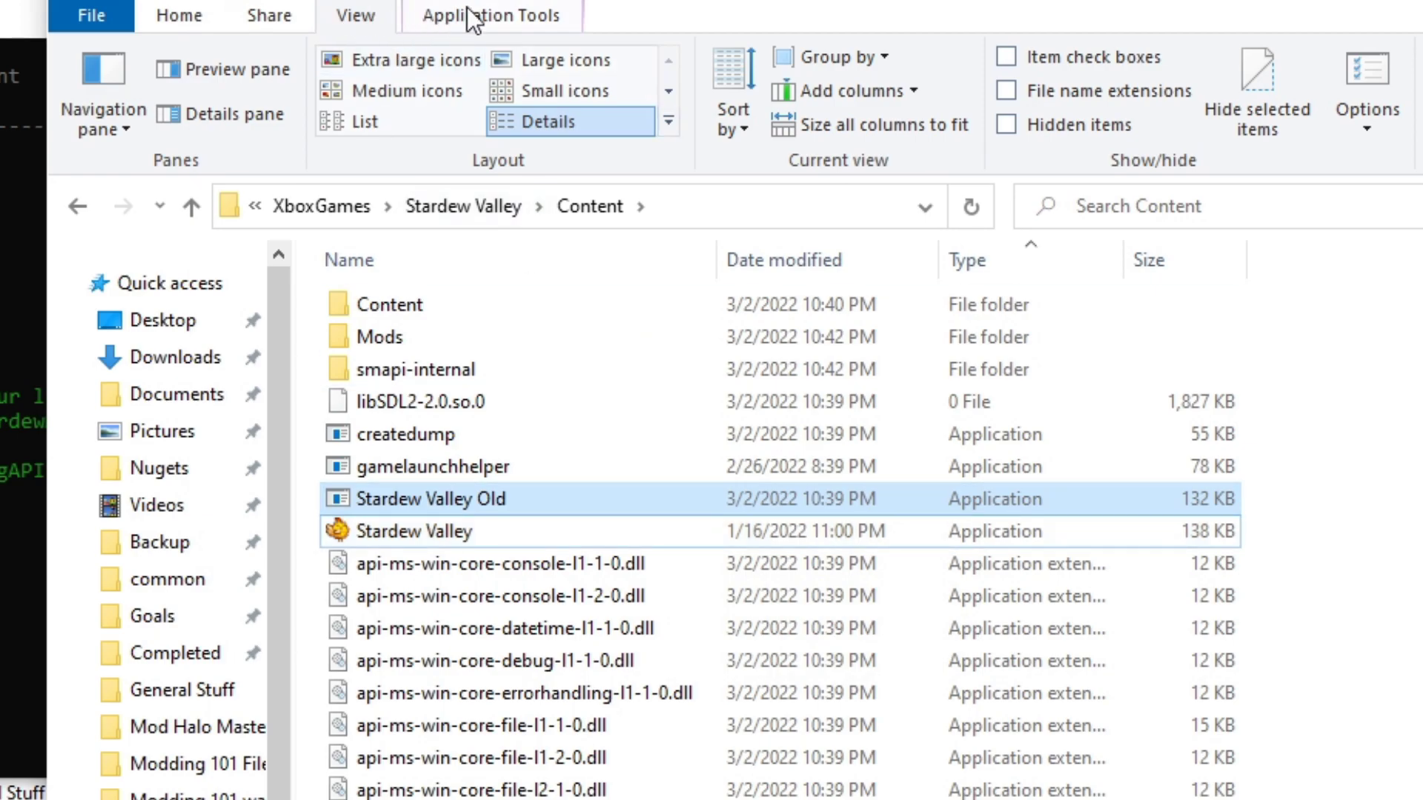
- Show file name extensions again and scroll the CJB Cheats Menu mod page
{"action": "left_click", "coordinate": [1005, 91]}
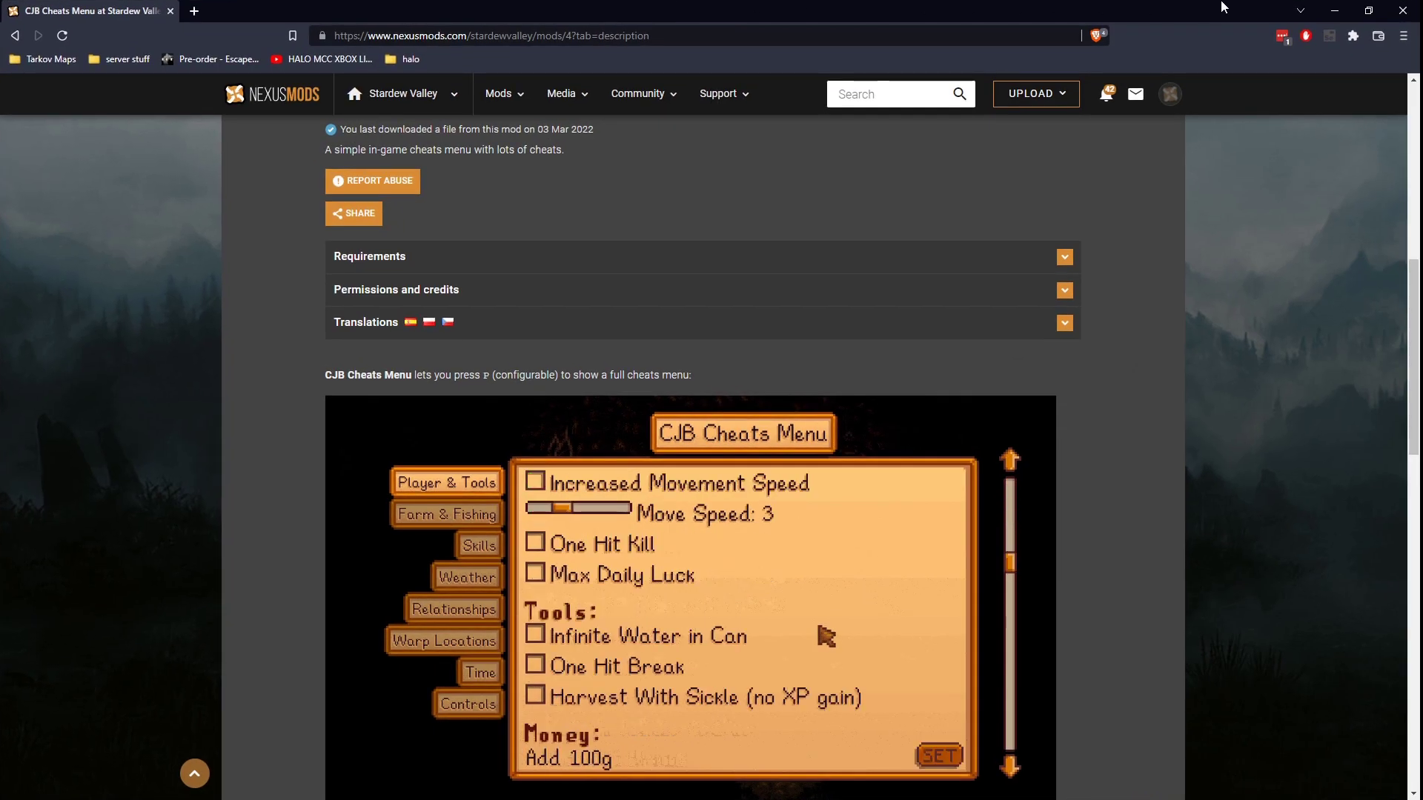
{"action": "scroll", "coordinate": [1080, 280], "scroll_direction": "up", "scroll_amount": 6}
{"action": "scroll", "coordinate": [1115, 251], "scroll_direction": "down", "scroll_amount": 1}
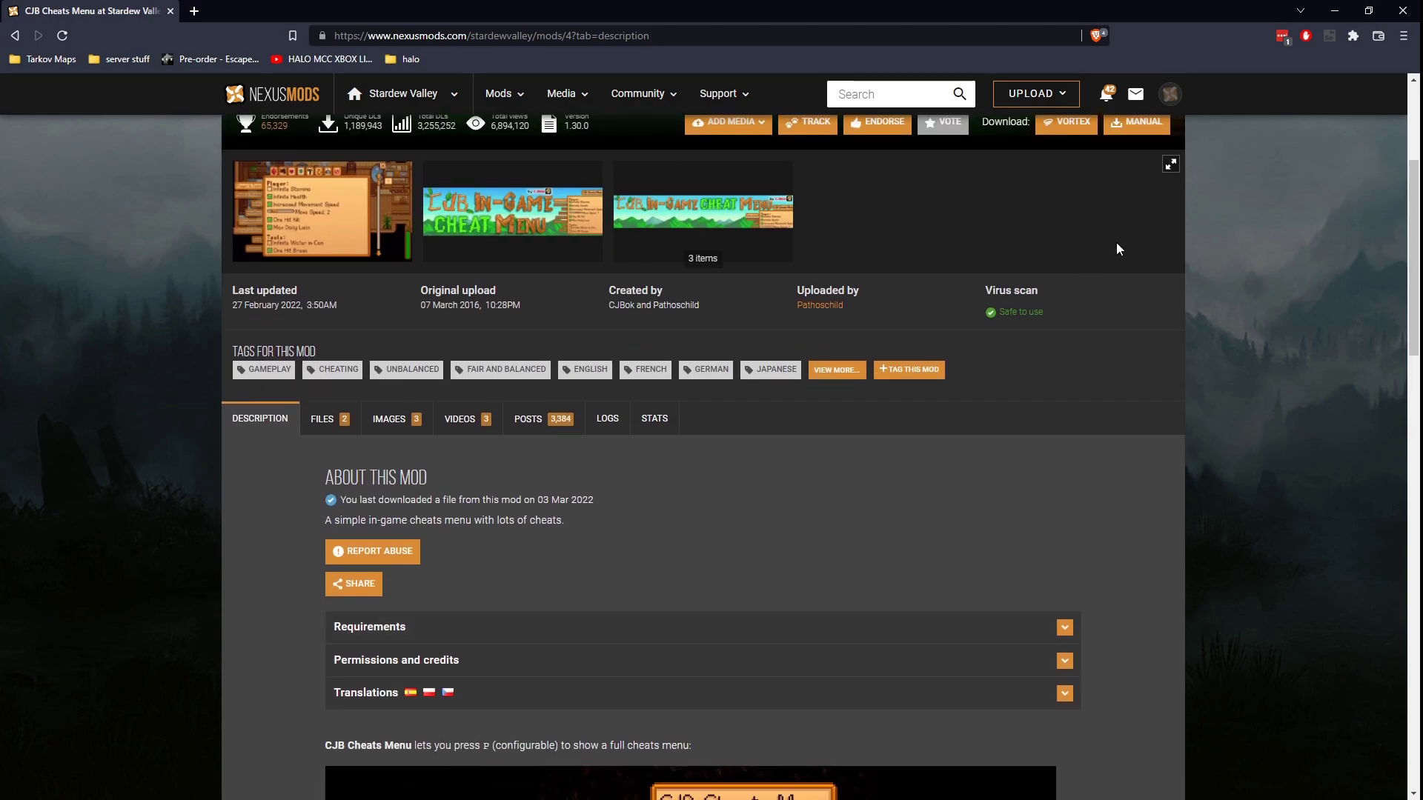
- Close the browser, open Downloads, and open the CJB Cheats Menu zip
{"action": "left_click", "coordinate": [1398, 10]}
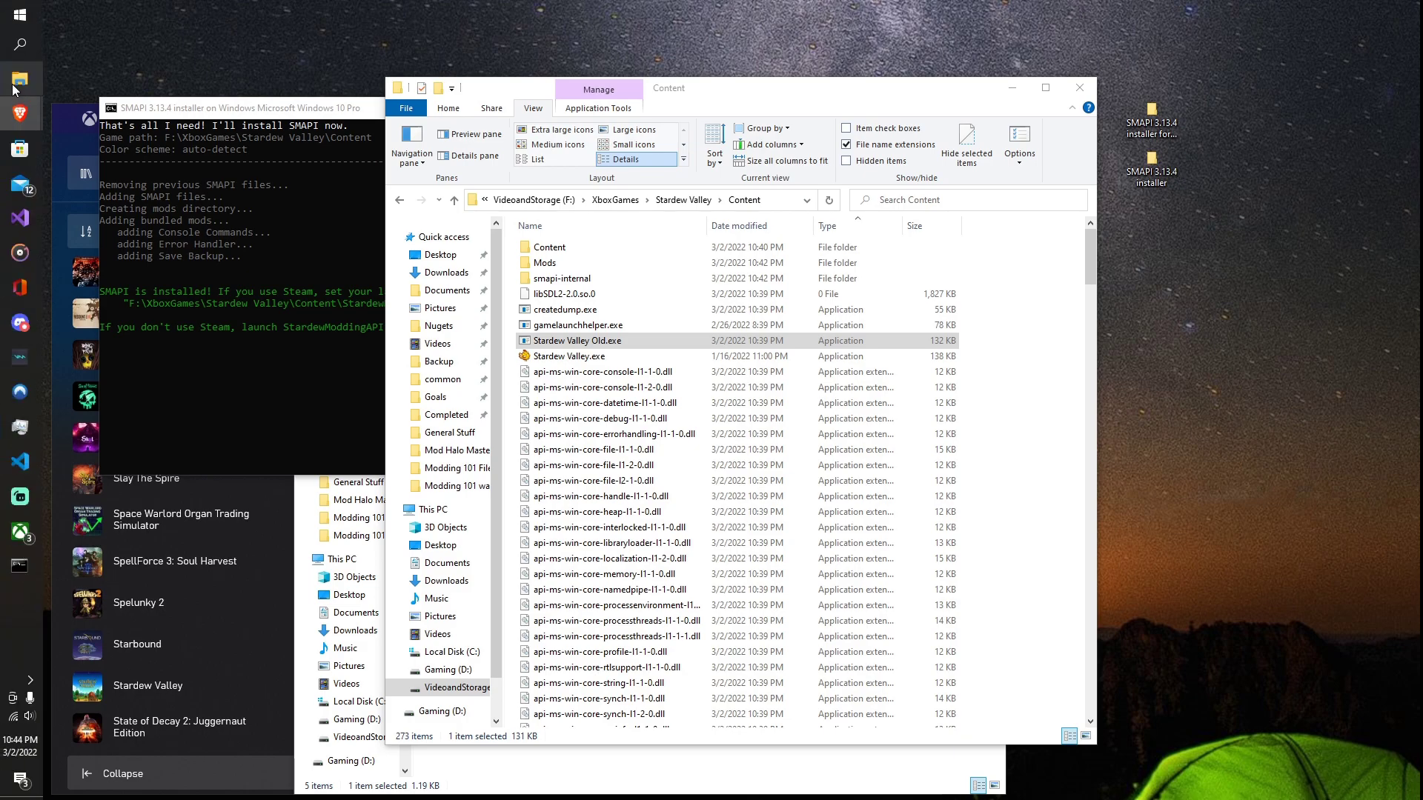
{"action": "mouse_move", "coordinate": [20, 78]}
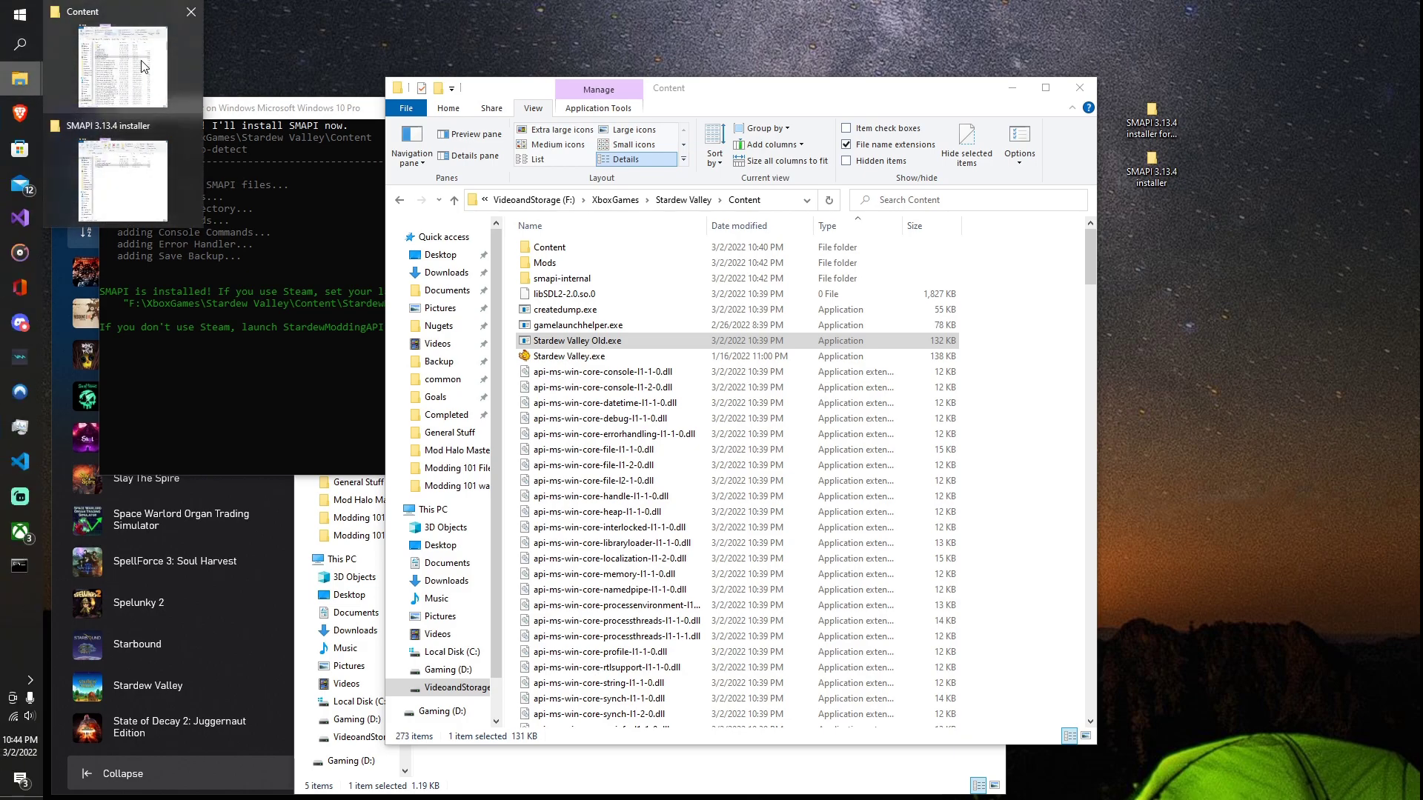
{"action": "left_click", "coordinate": [20, 44]}
{"action": "type", "text": "d > Down"}
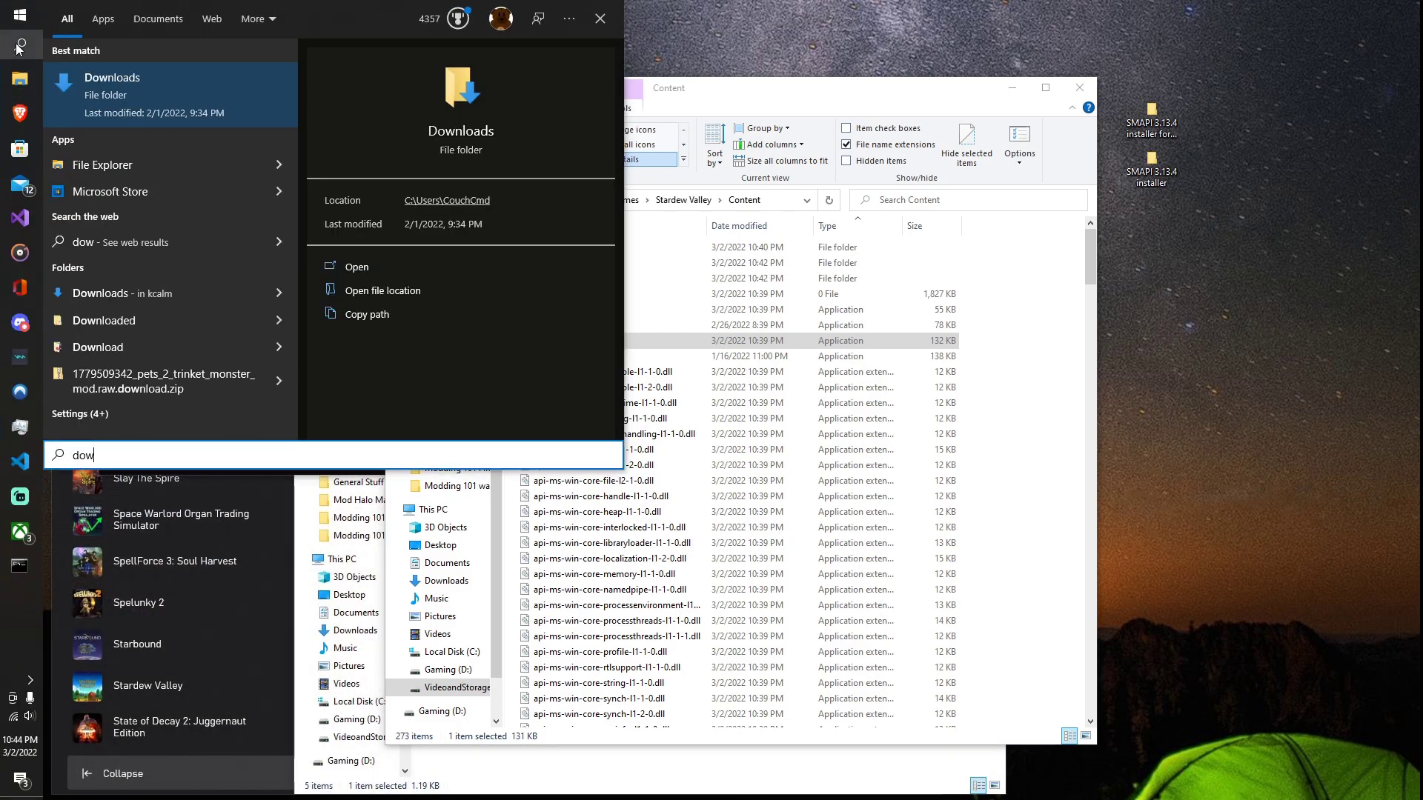
{"action": "key", "text": "Return"}
{"action": "double_click", "coordinate": [504, 317]}
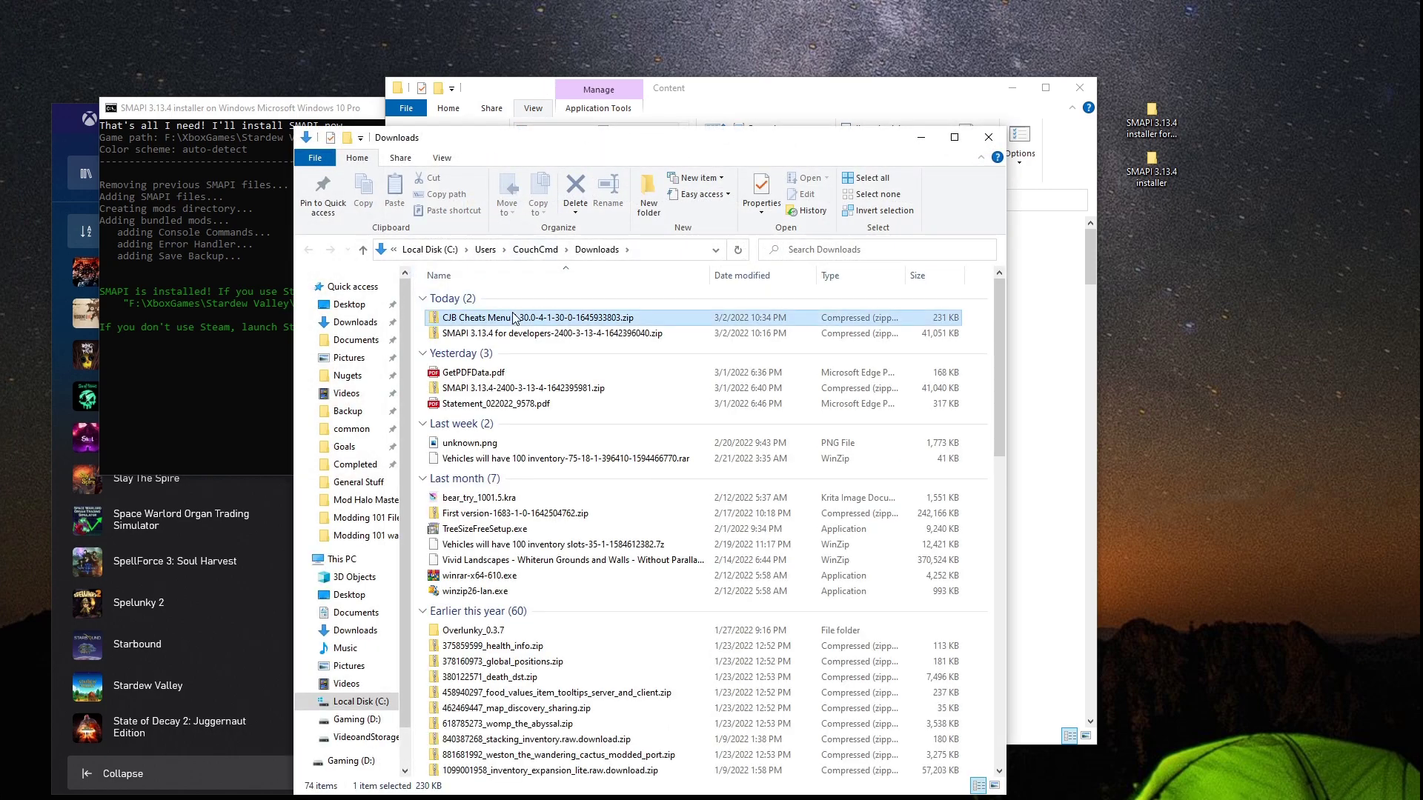
- Drag the CJBCheatsMenu folder from the zip into the game's Mods folder
{"action": "left_click_drag", "start_coordinate": [382, 137], "coordinate": [980, 138]}
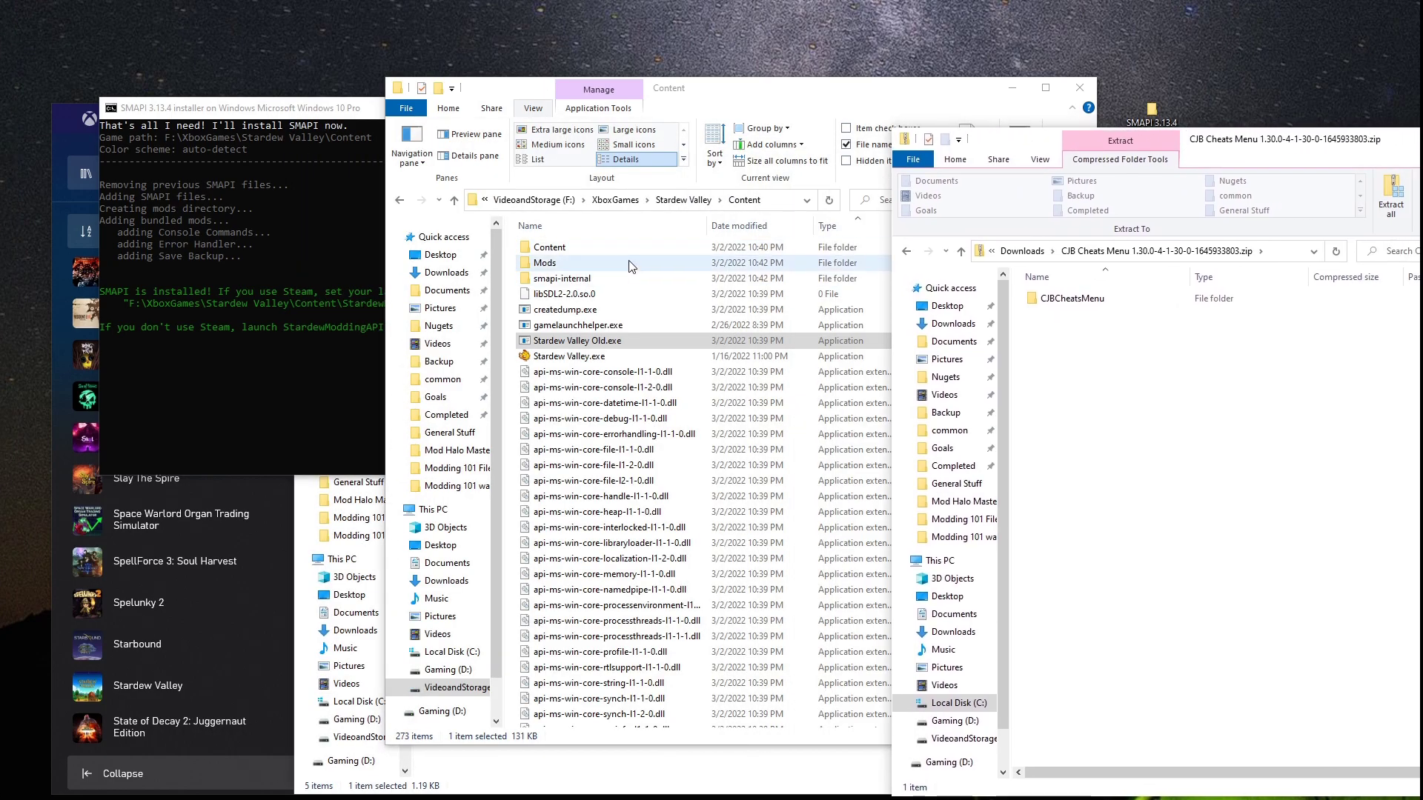
{"action": "double_click", "coordinate": [549, 263]}
{"action": "left_click", "coordinate": [1065, 305]}
{"action": "left_click_drag", "start_coordinate": [1065, 305], "coordinate": [652, 348]}
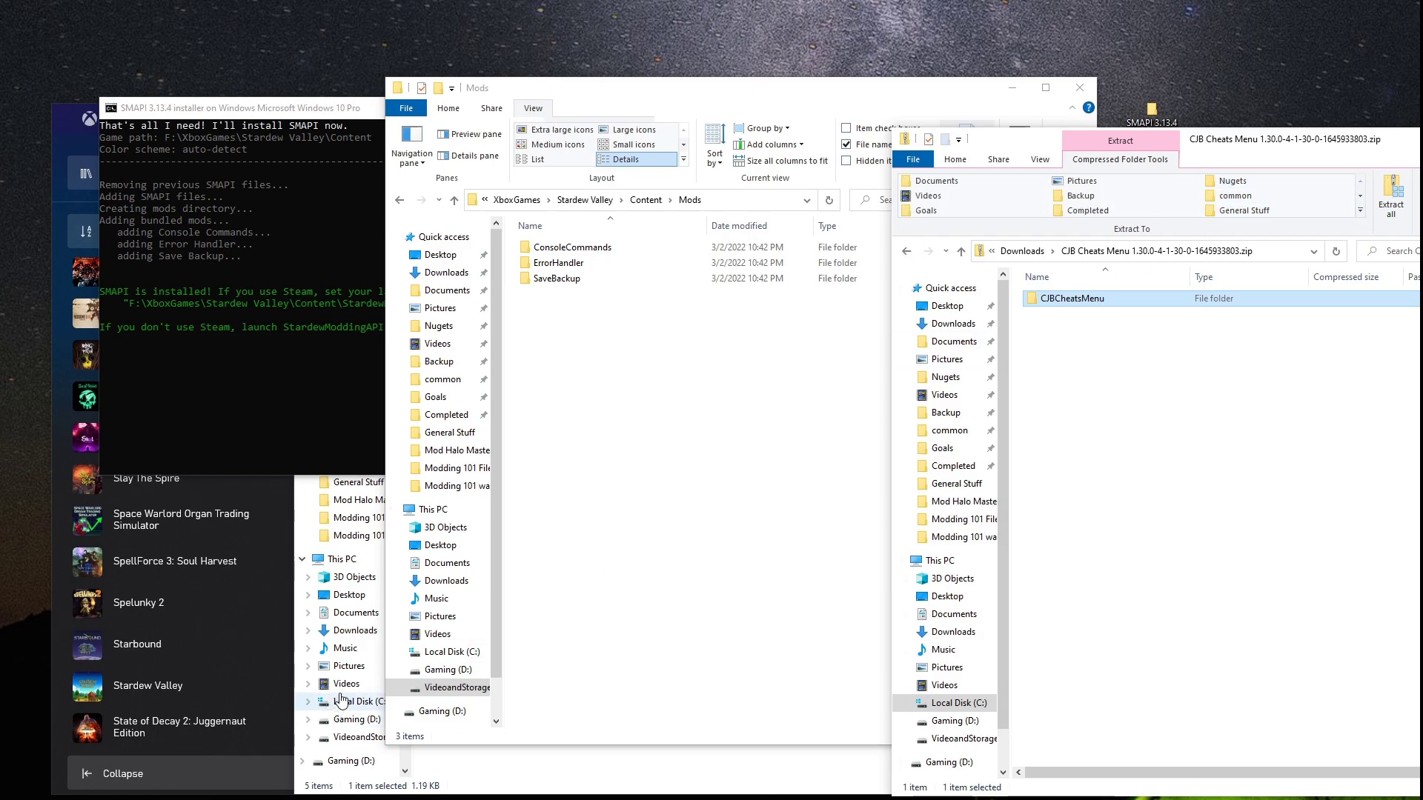
{"action": "left_click_drag", "start_coordinate": [1080, 297], "coordinate": [602, 371]}
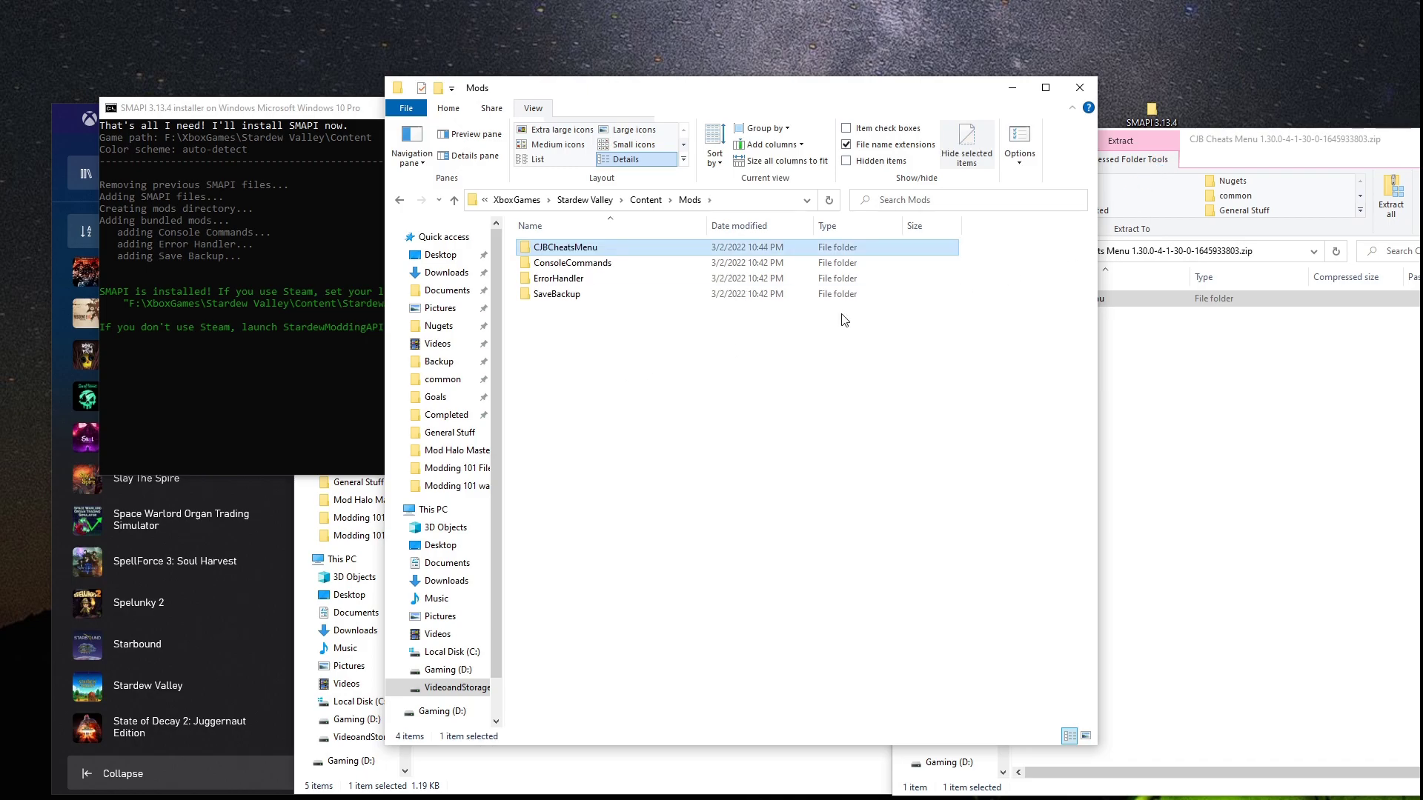
{"action": "left_click_drag", "start_coordinate": [874, 88], "coordinate": [1152, 141]}
- Close the SMAPI 3.13.4 installer folder and its console window
{"action": "left_click", "coordinate": [913, 245]}
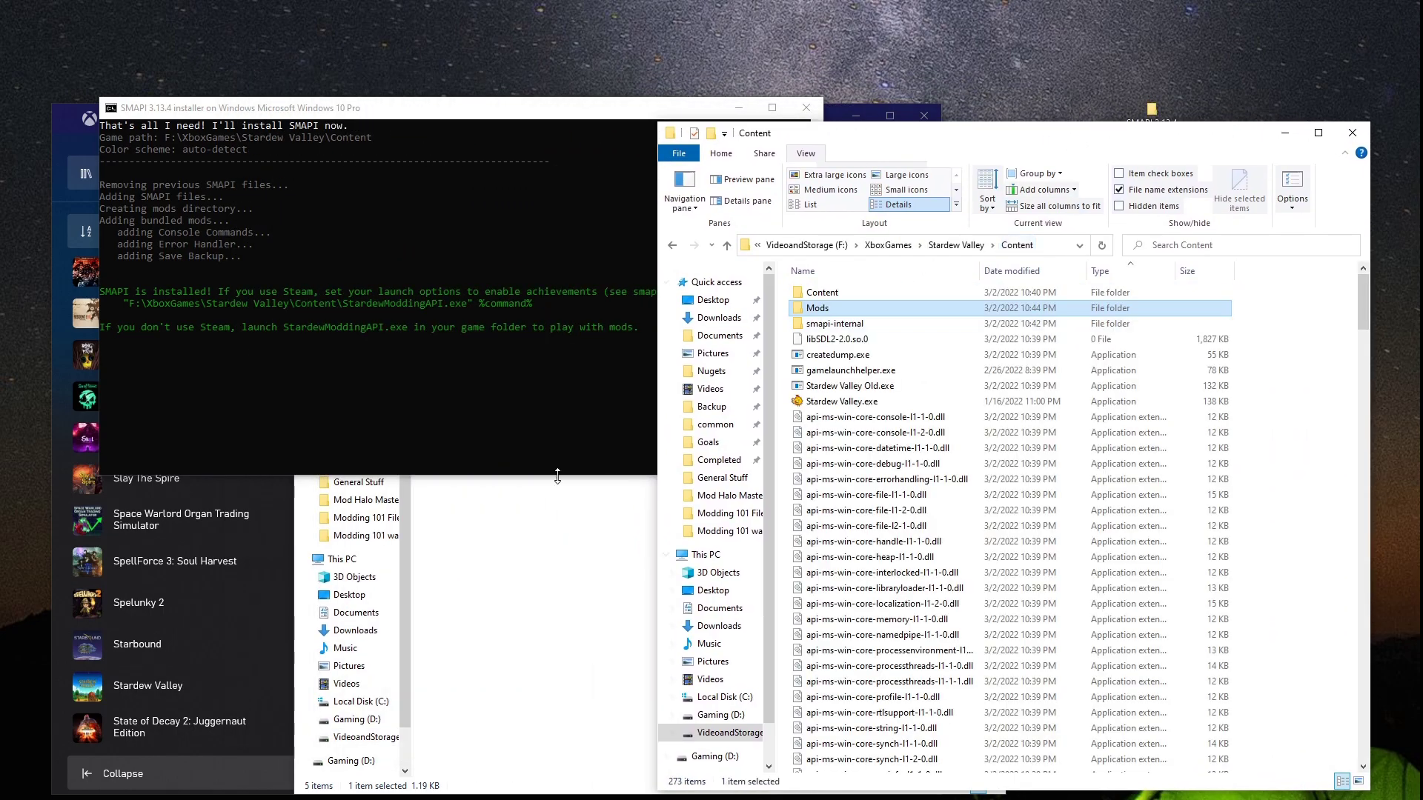
{"action": "left_click", "coordinate": [489, 537]}
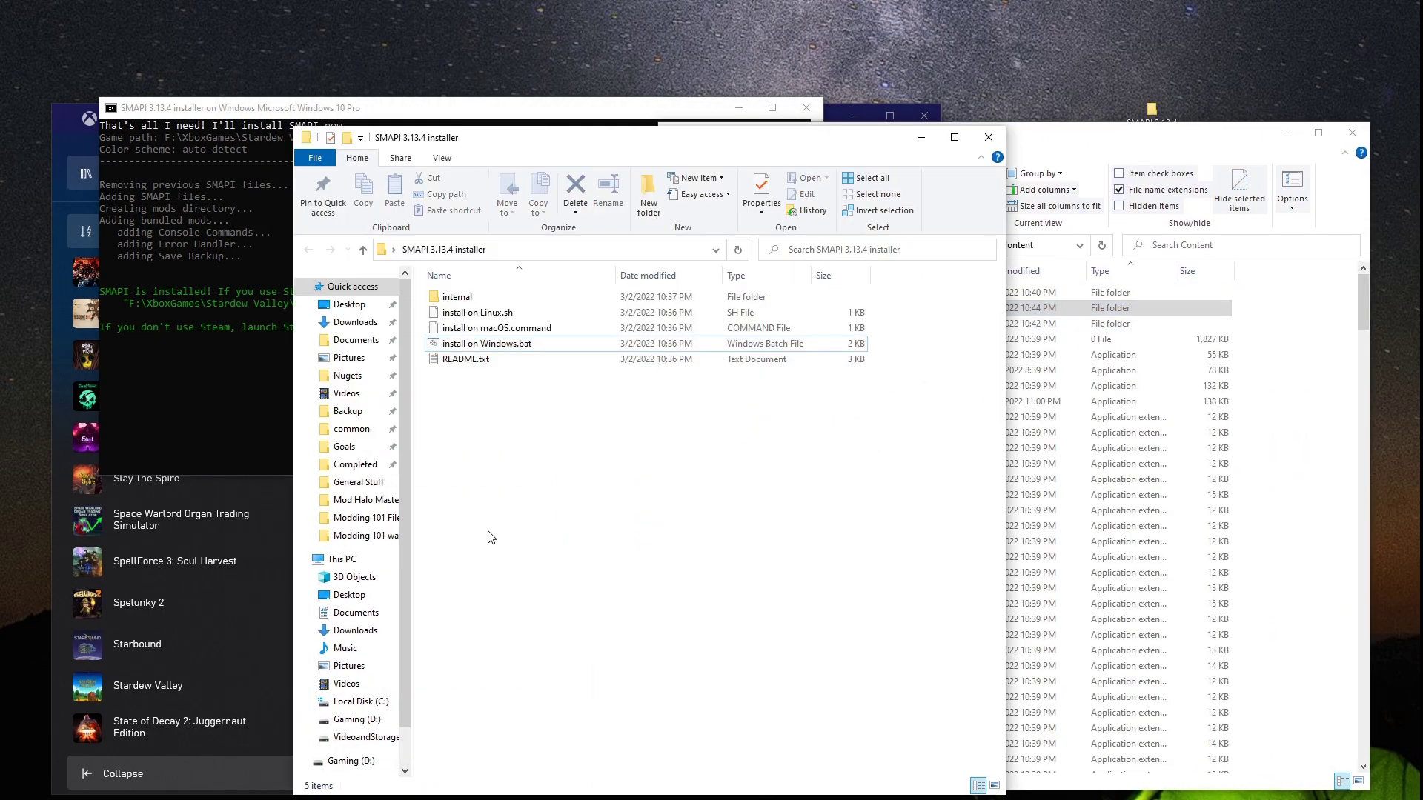
{"action": "left_click", "coordinate": [988, 136]}
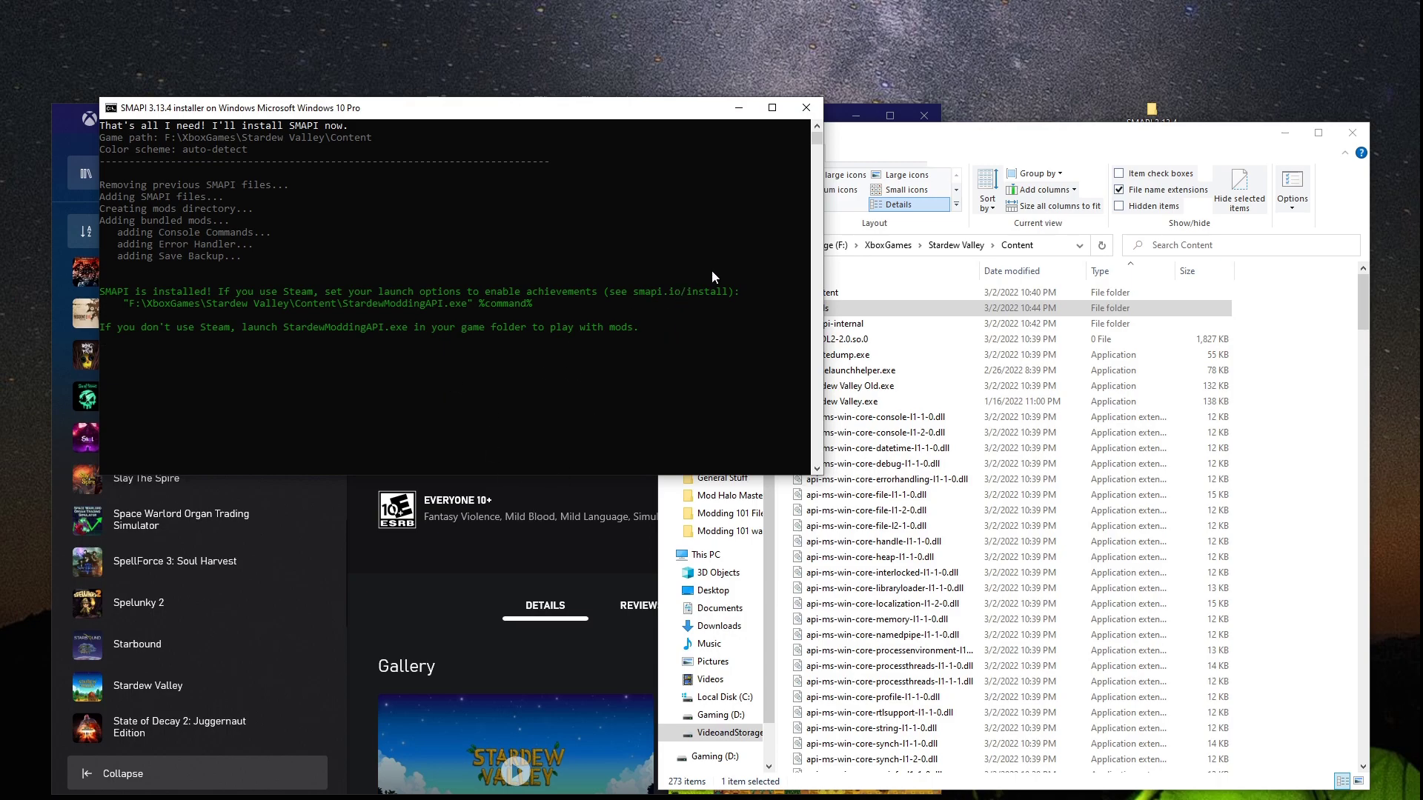
{"action": "left_click", "coordinate": [808, 108]}
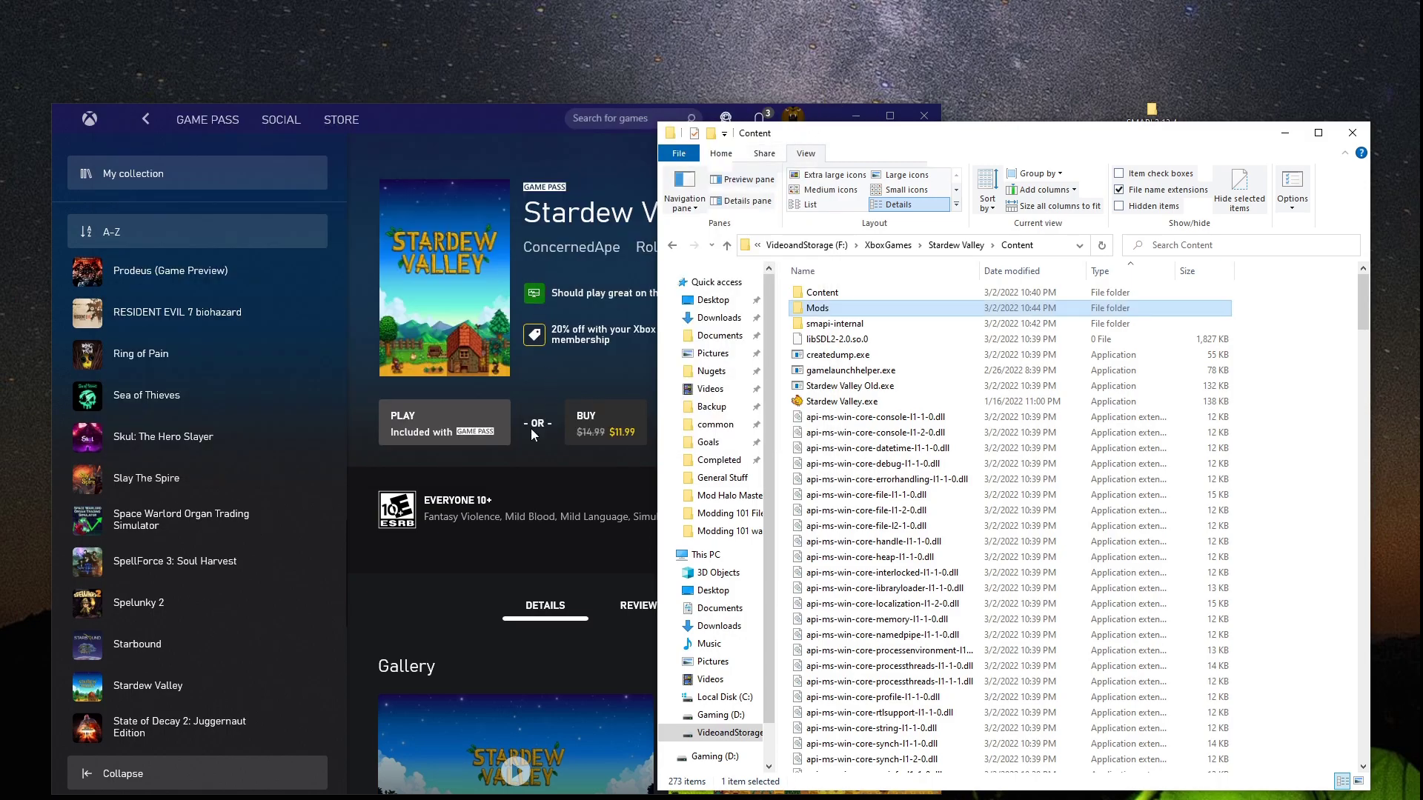
- Launch Stardew Valley from its Game Pass page in the Xbox app
{"action": "left_click", "coordinate": [497, 461]}
{"action": "left_click", "coordinate": [1320, 310]}
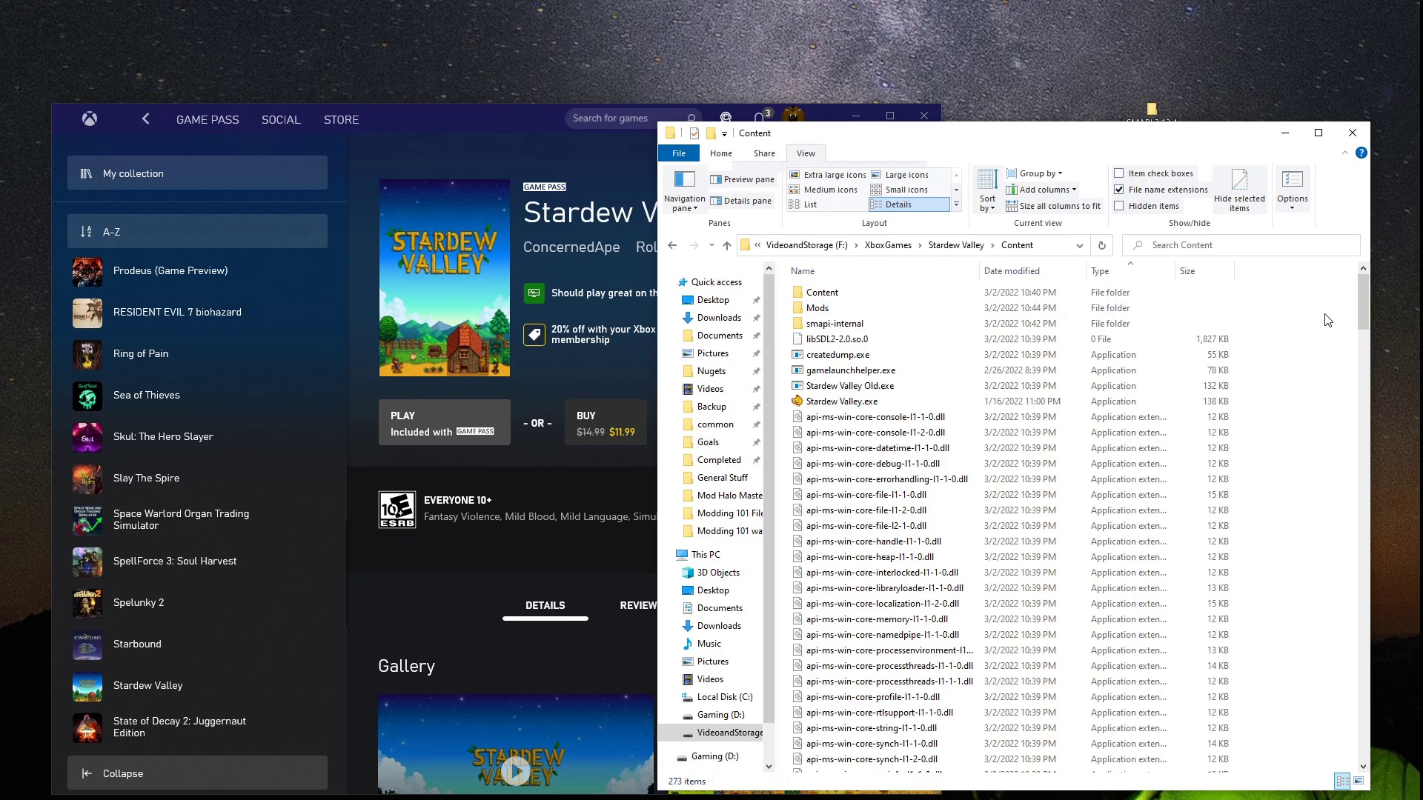
{"action": "left_click", "coordinate": [437, 425]}
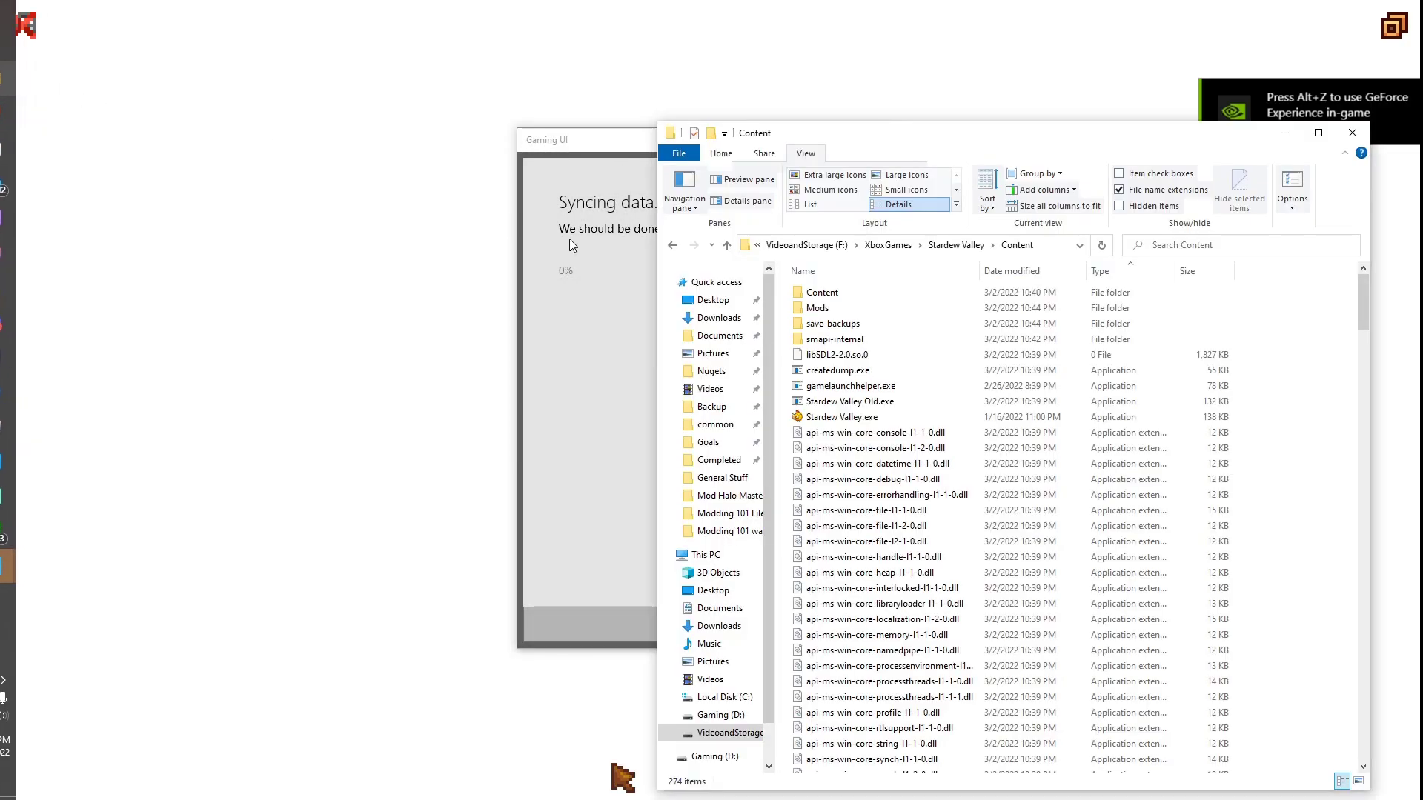
{"action": "left_click", "coordinate": [956, 246]}
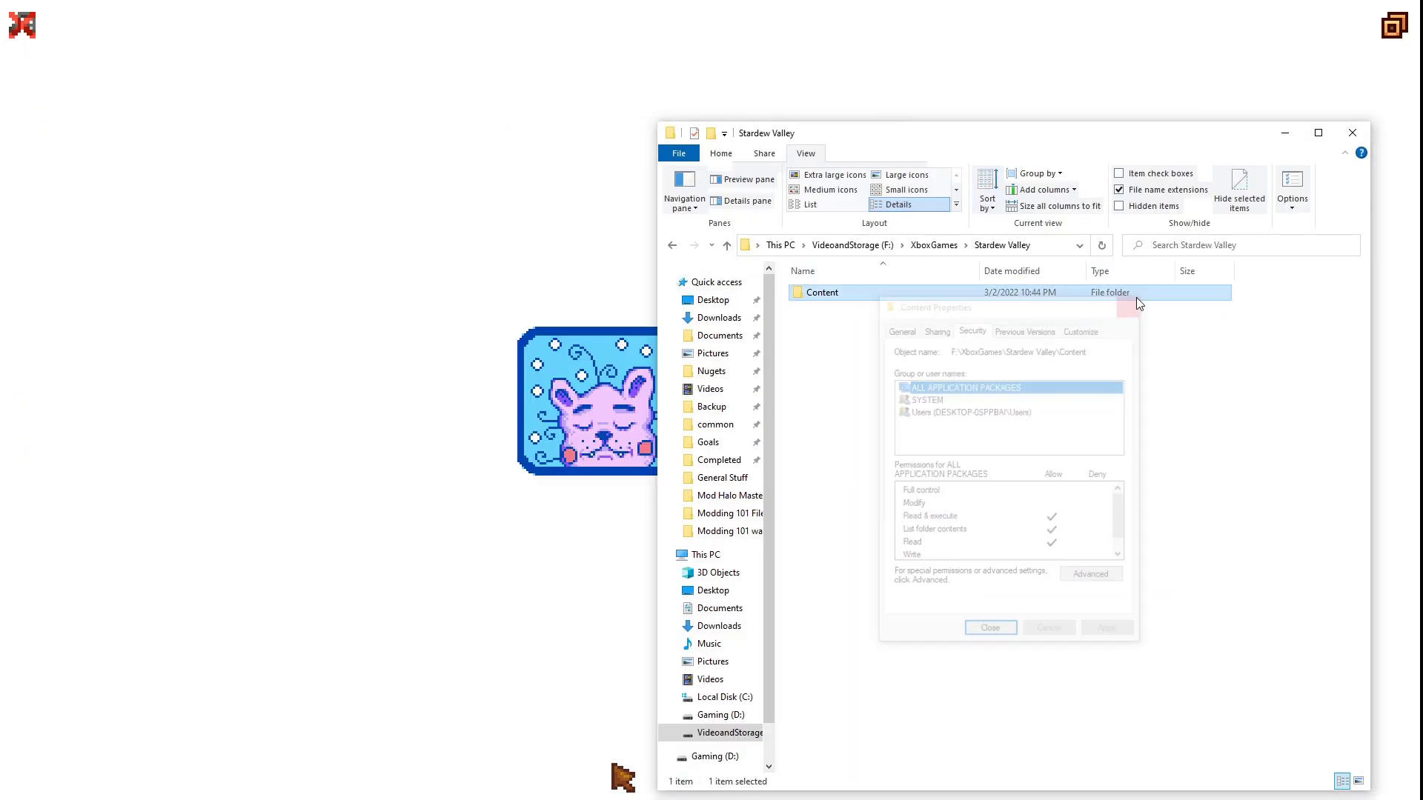
{"action": "right_click", "coordinate": [820, 294]}
{"action": "left_click", "coordinate": [908, 636]}
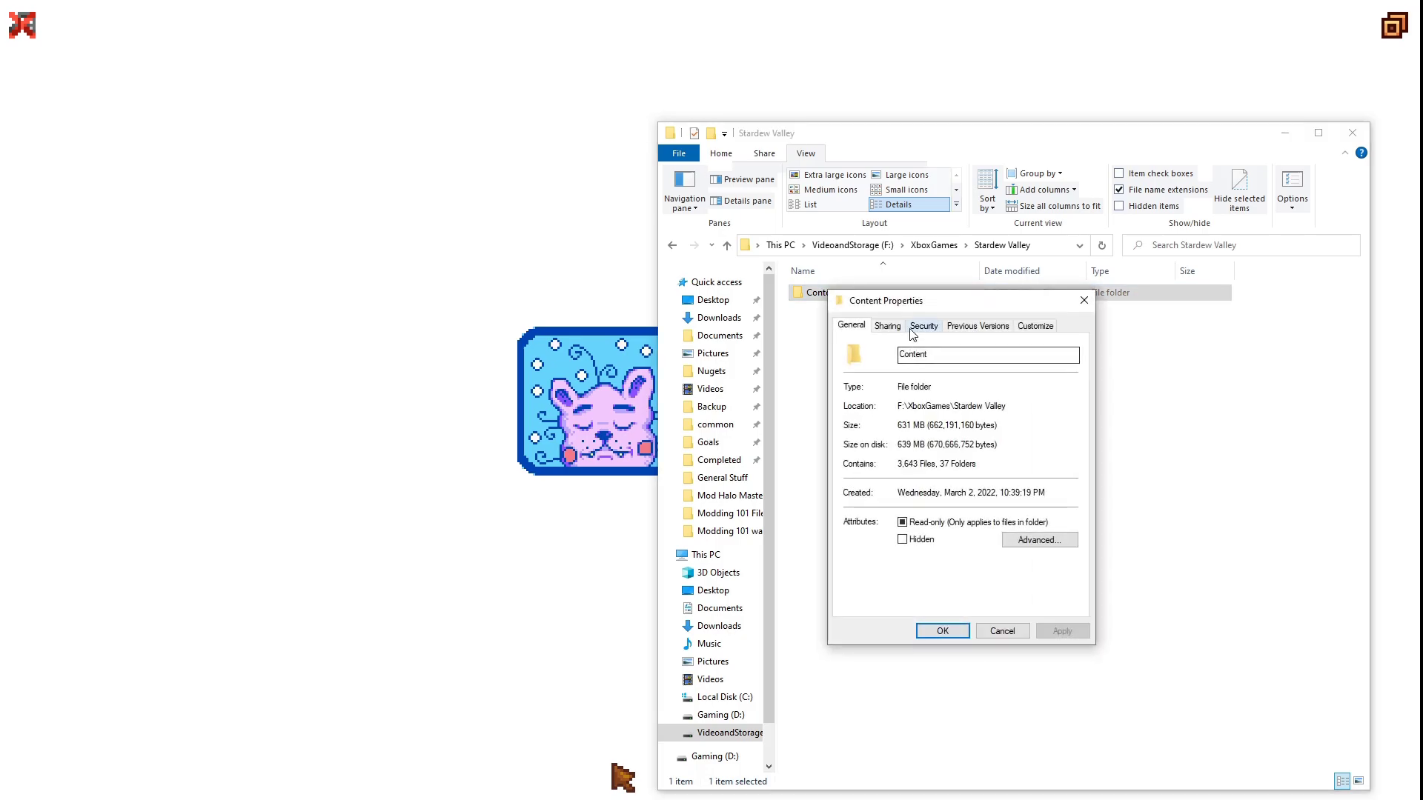
{"action": "left_click", "coordinate": [923, 327]}
{"action": "left_click", "coordinate": [1055, 578]}
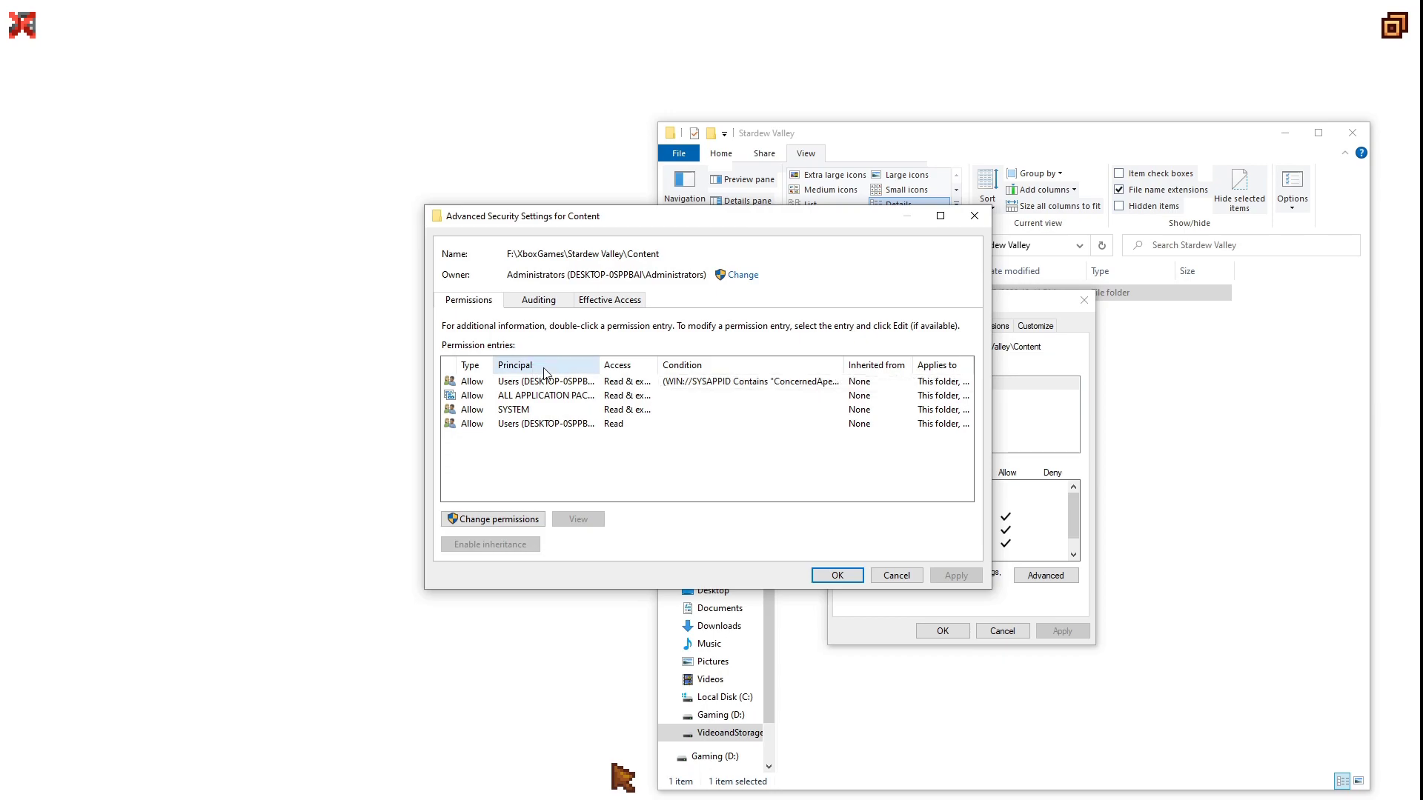
{"action": "left_click", "coordinate": [756, 382]}
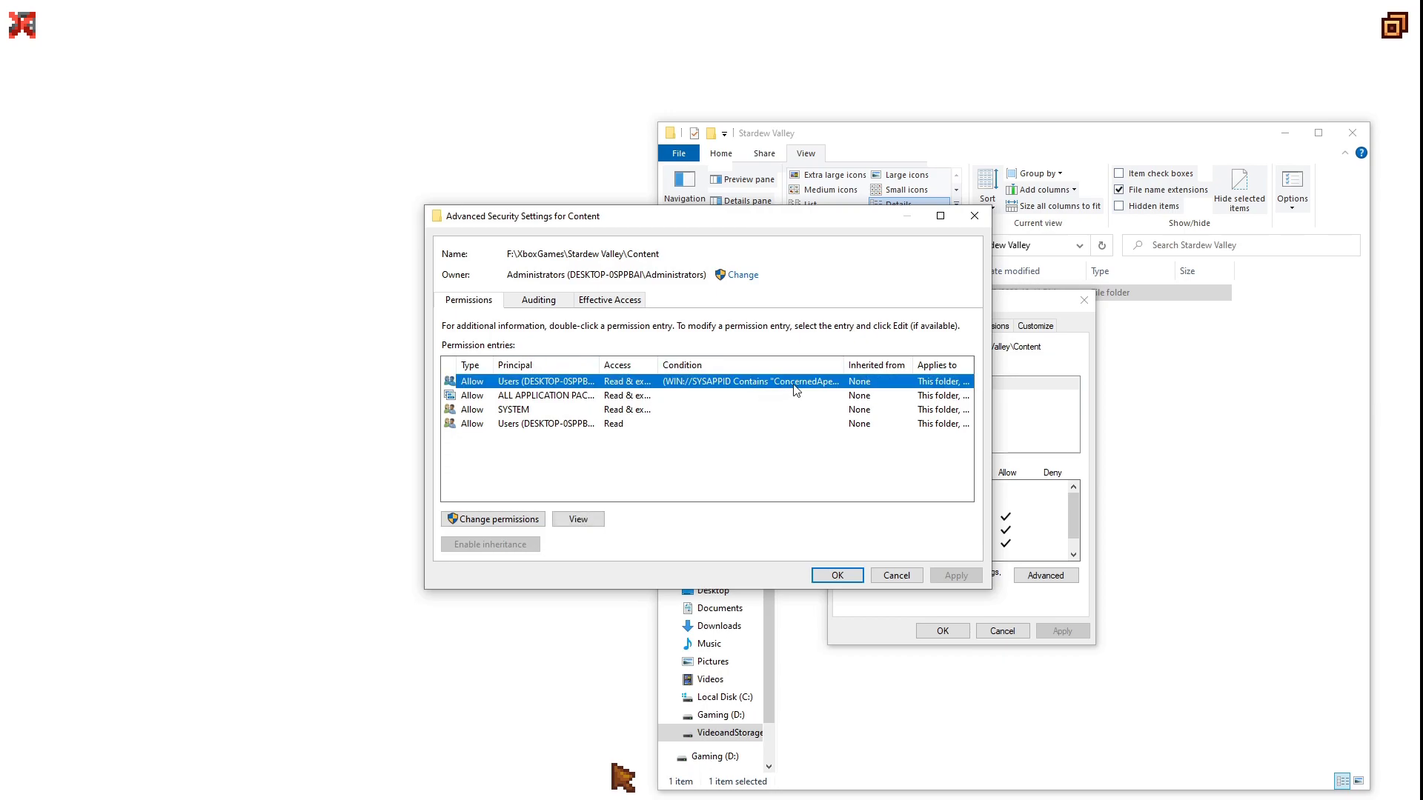
{"action": "left_click_drag", "start_coordinate": [845, 370], "coordinate": [992, 358]}
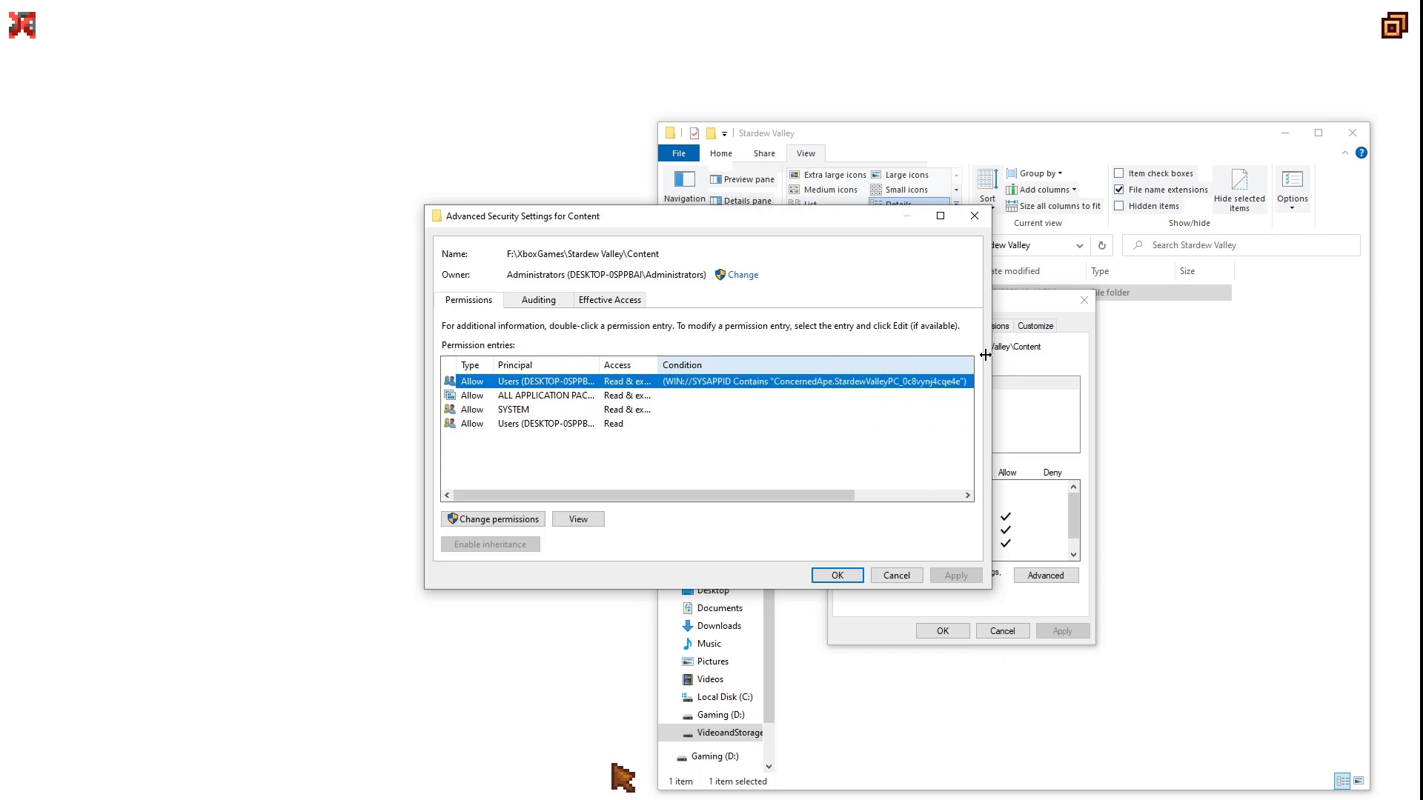
{"action": "left_click_drag", "start_coordinate": [810, 494], "coordinate": [852, 477]}
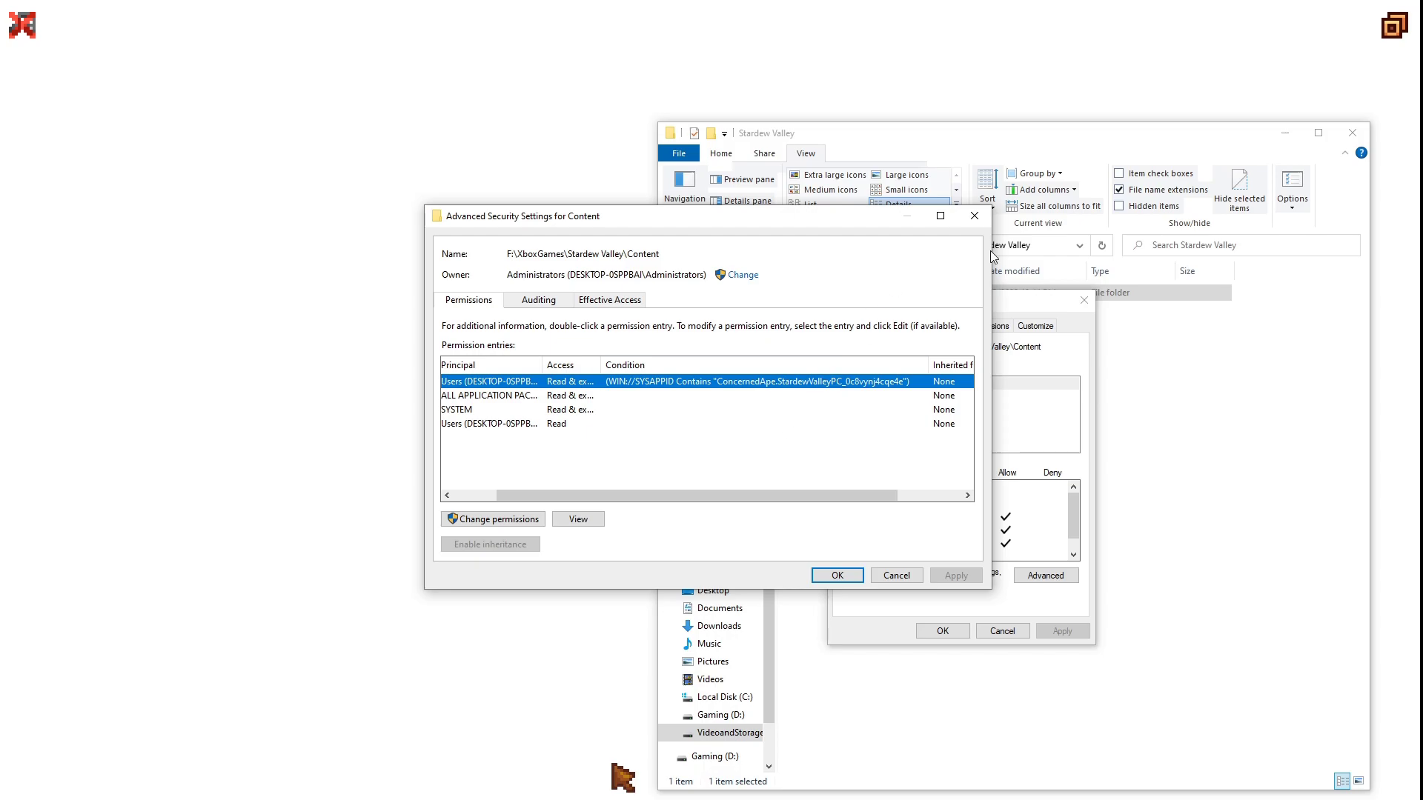
{"action": "left_click_drag", "start_coordinate": [709, 491], "coordinate": [613, 487]}
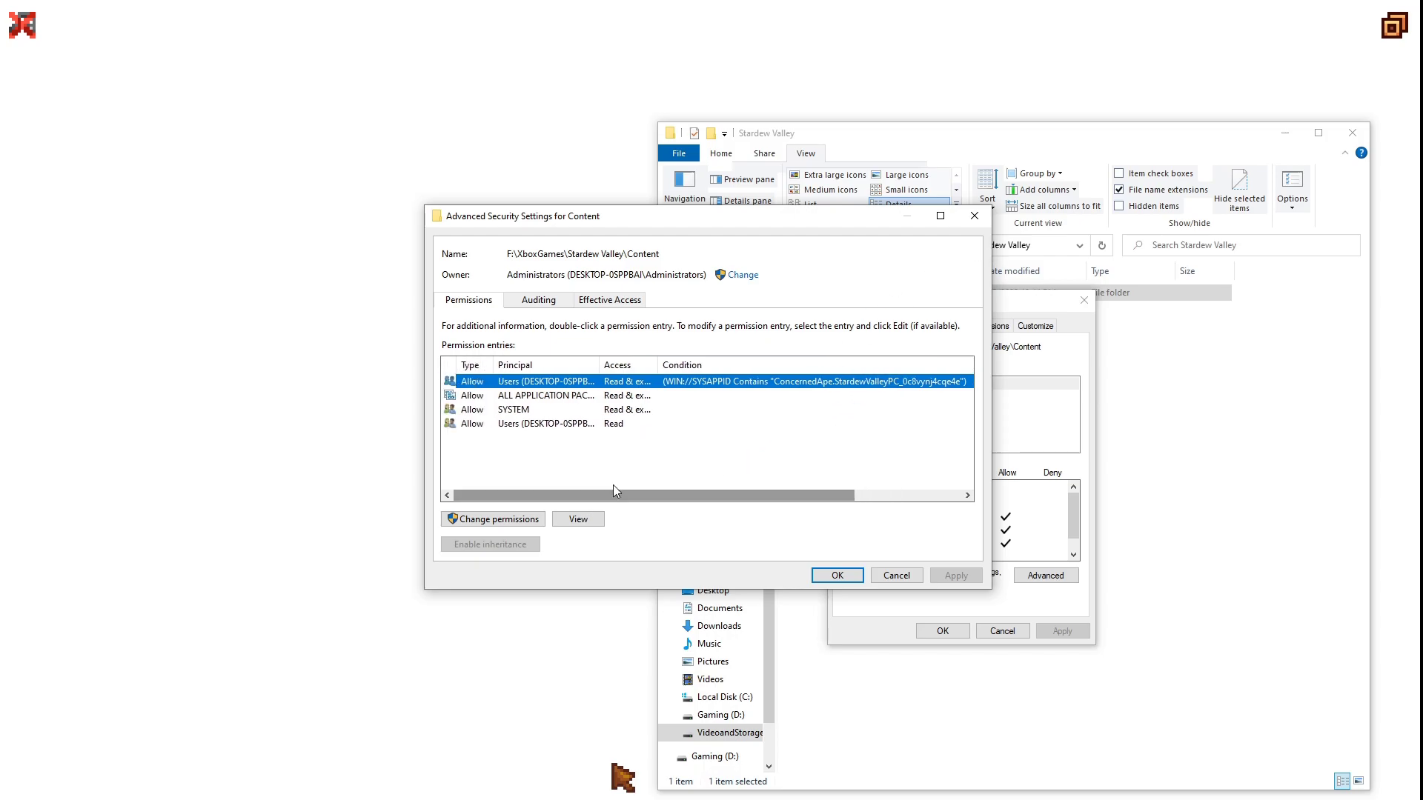
{"action": "left_click", "coordinate": [987, 215]}
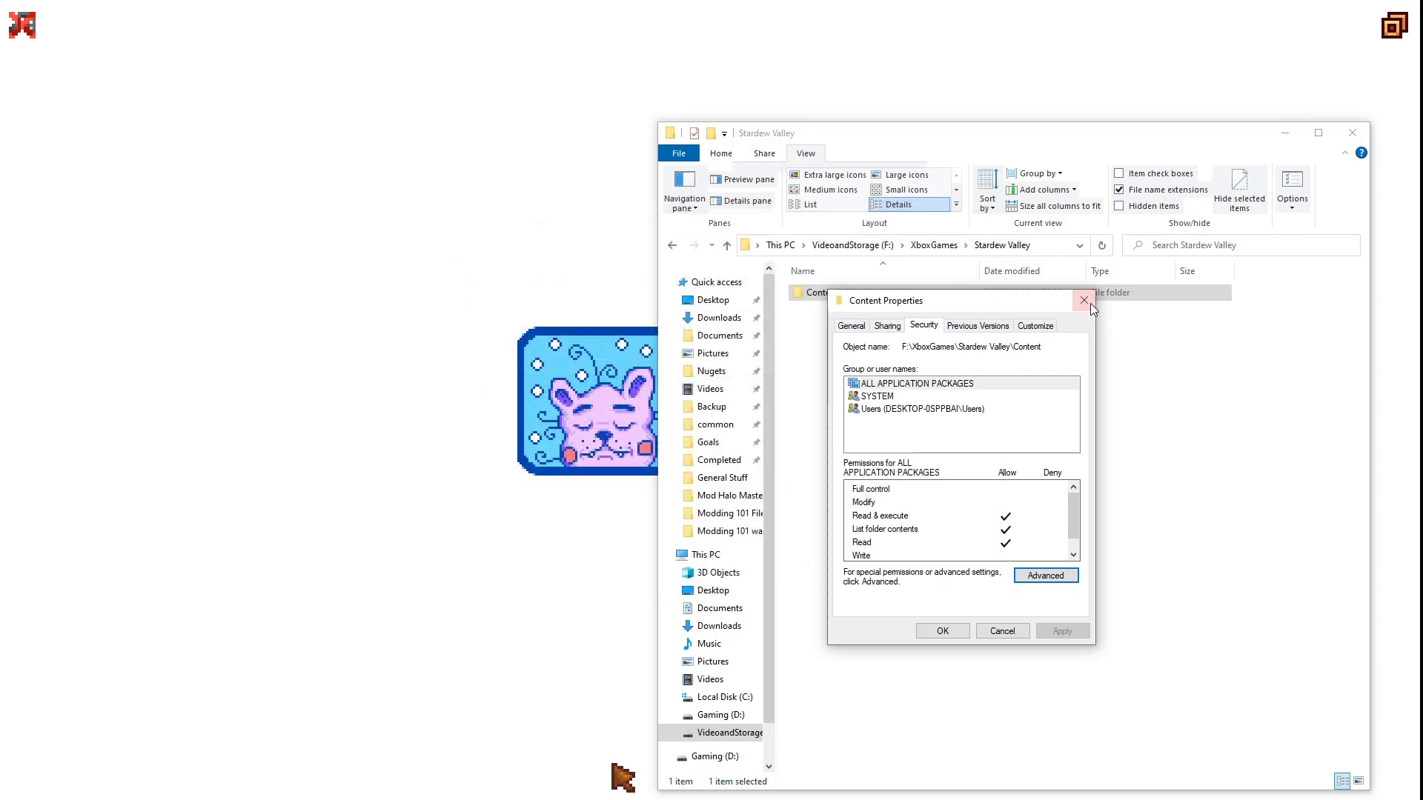
{"action": "left_click", "coordinate": [1088, 302]}
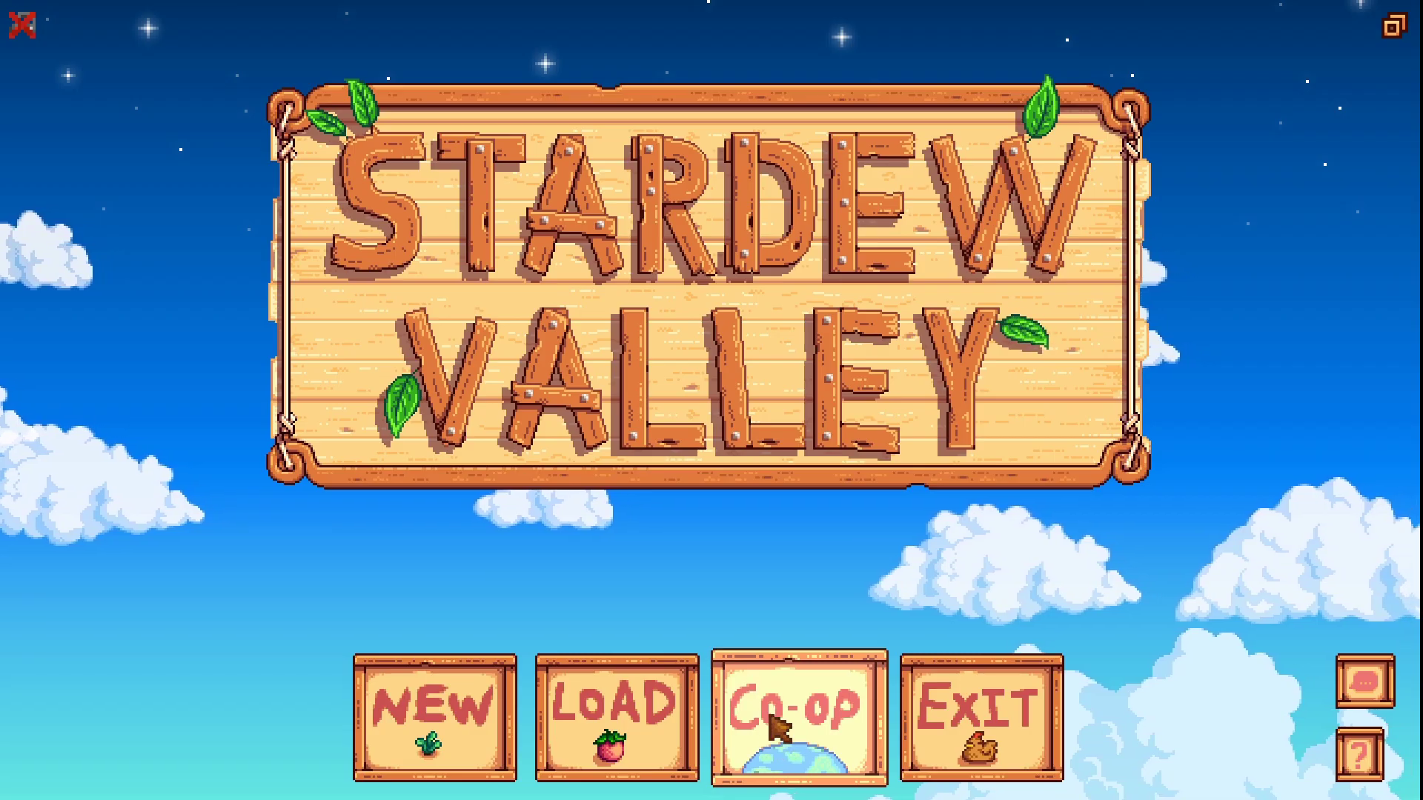
- Host the dsfadfsa farm as a co-op game and open the CJB Cheats Menu
{"action": "left_click", "coordinate": [774, 727]}
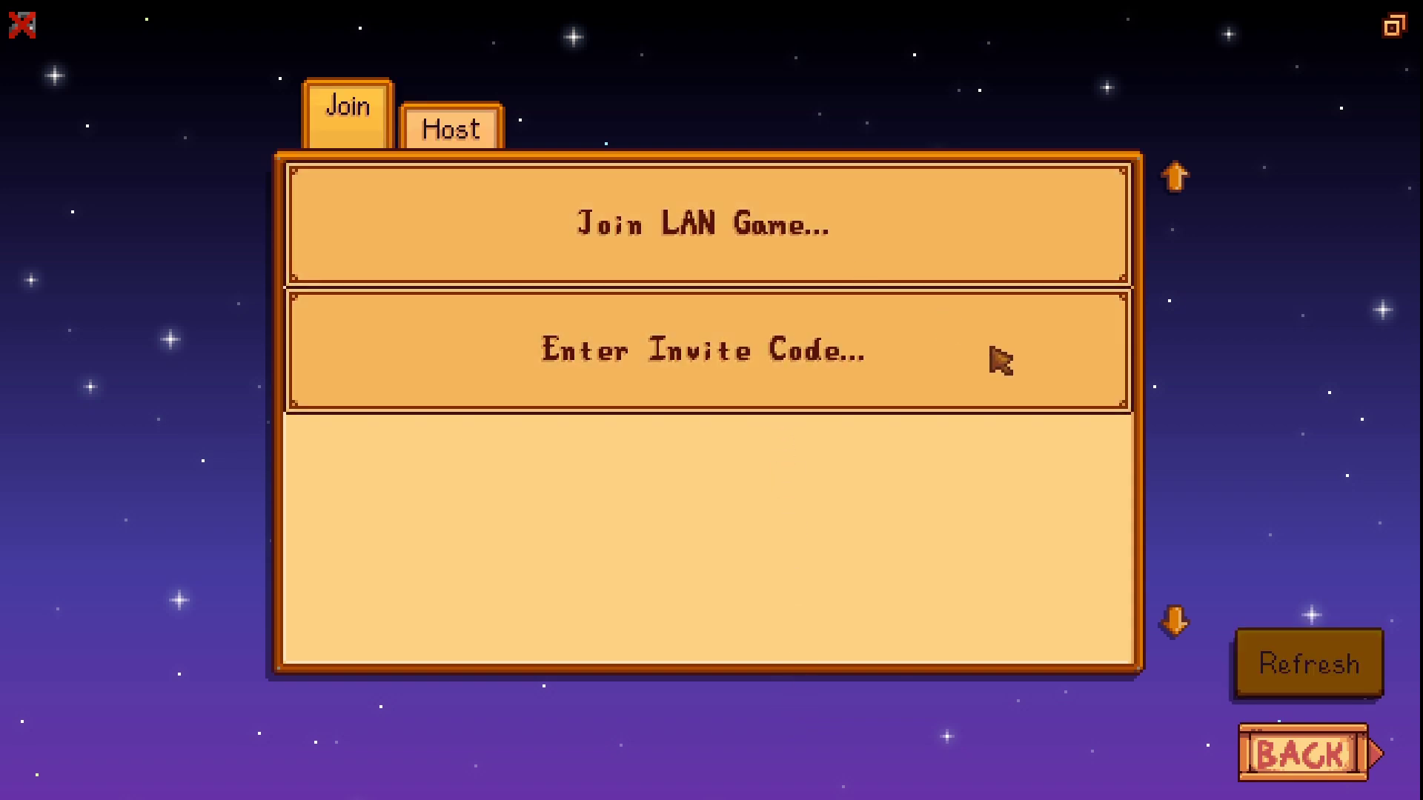
{"action": "left_click", "coordinate": [487, 138]}
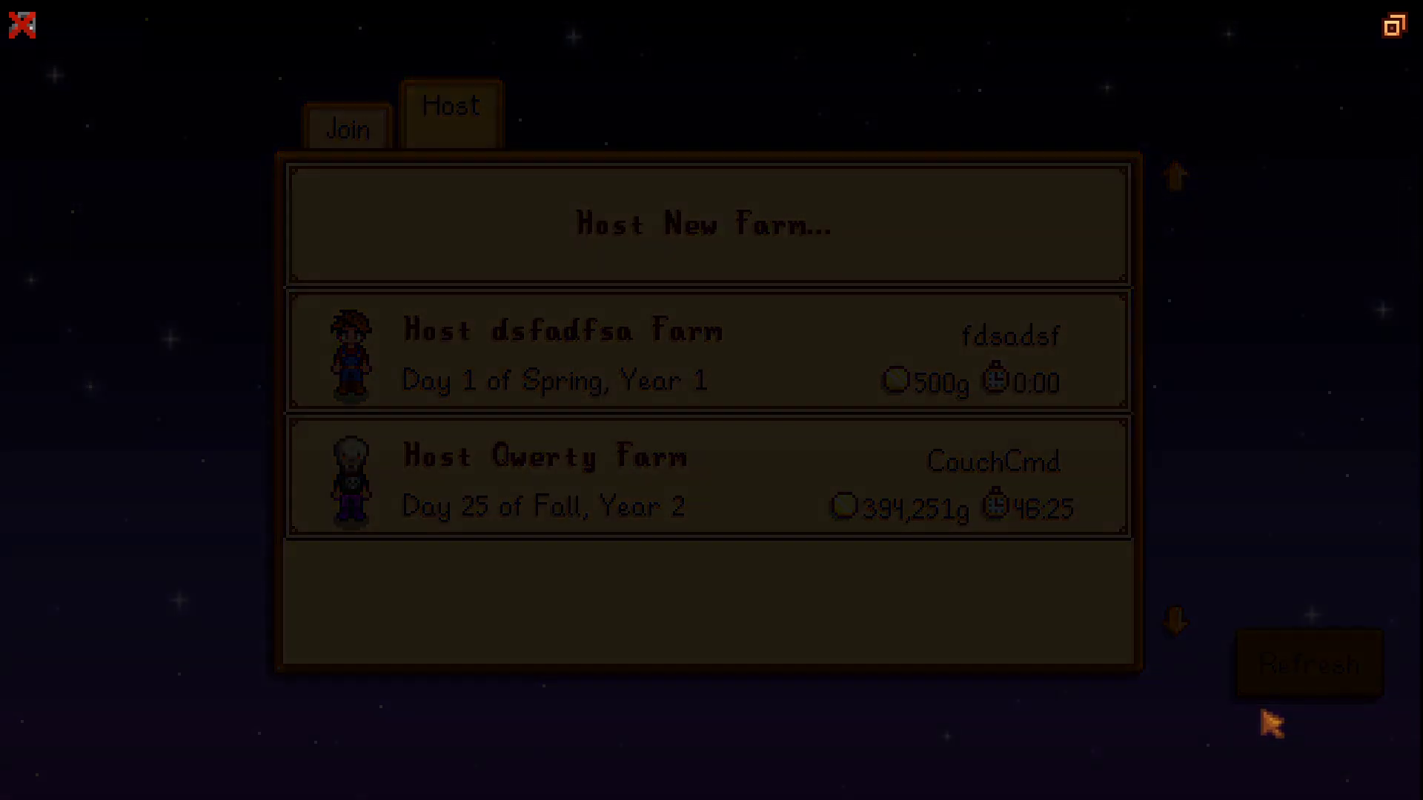
{"action": "key", "text": "p"}
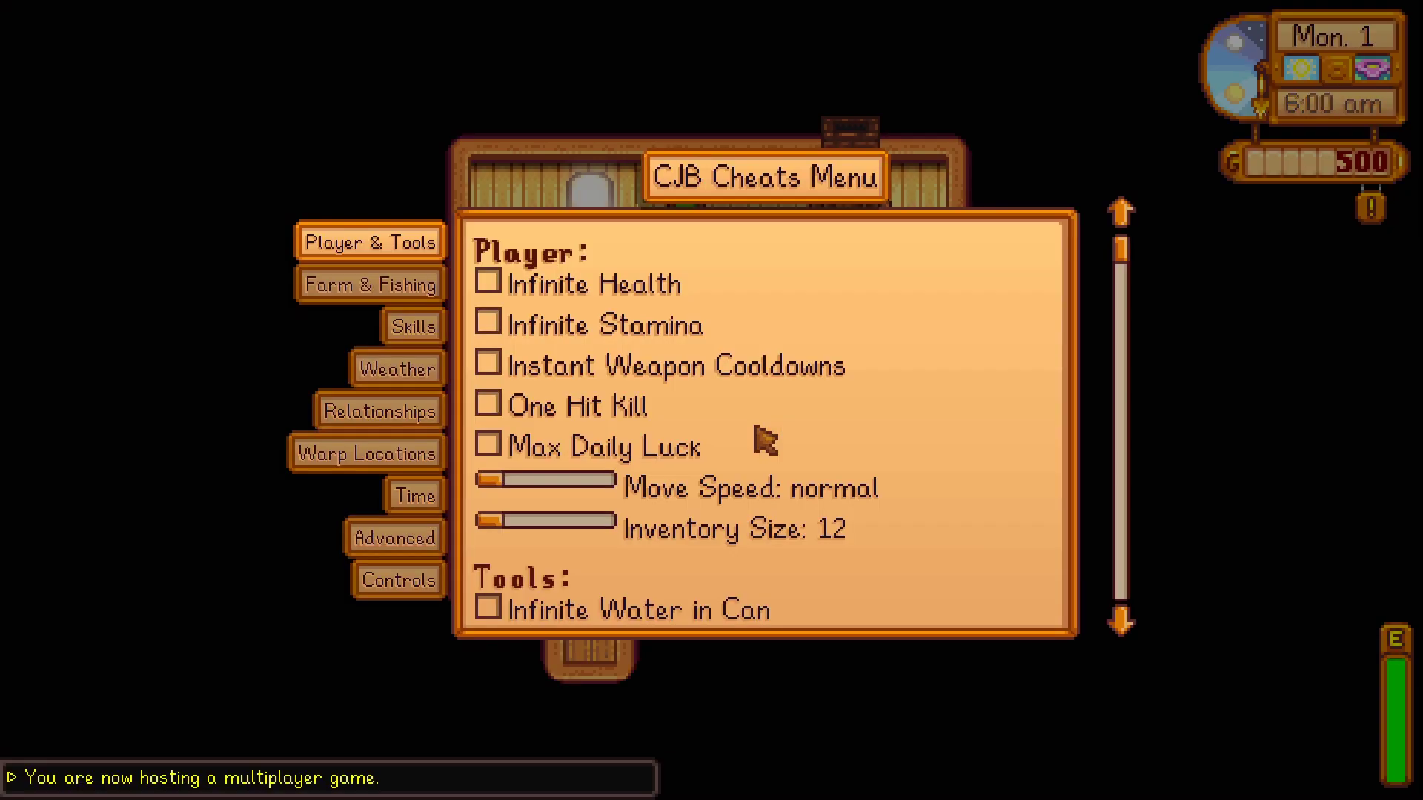
- Close the CJB Cheats Menu and bring up the game's exit options
{"action": "key", "text": "Escape"}
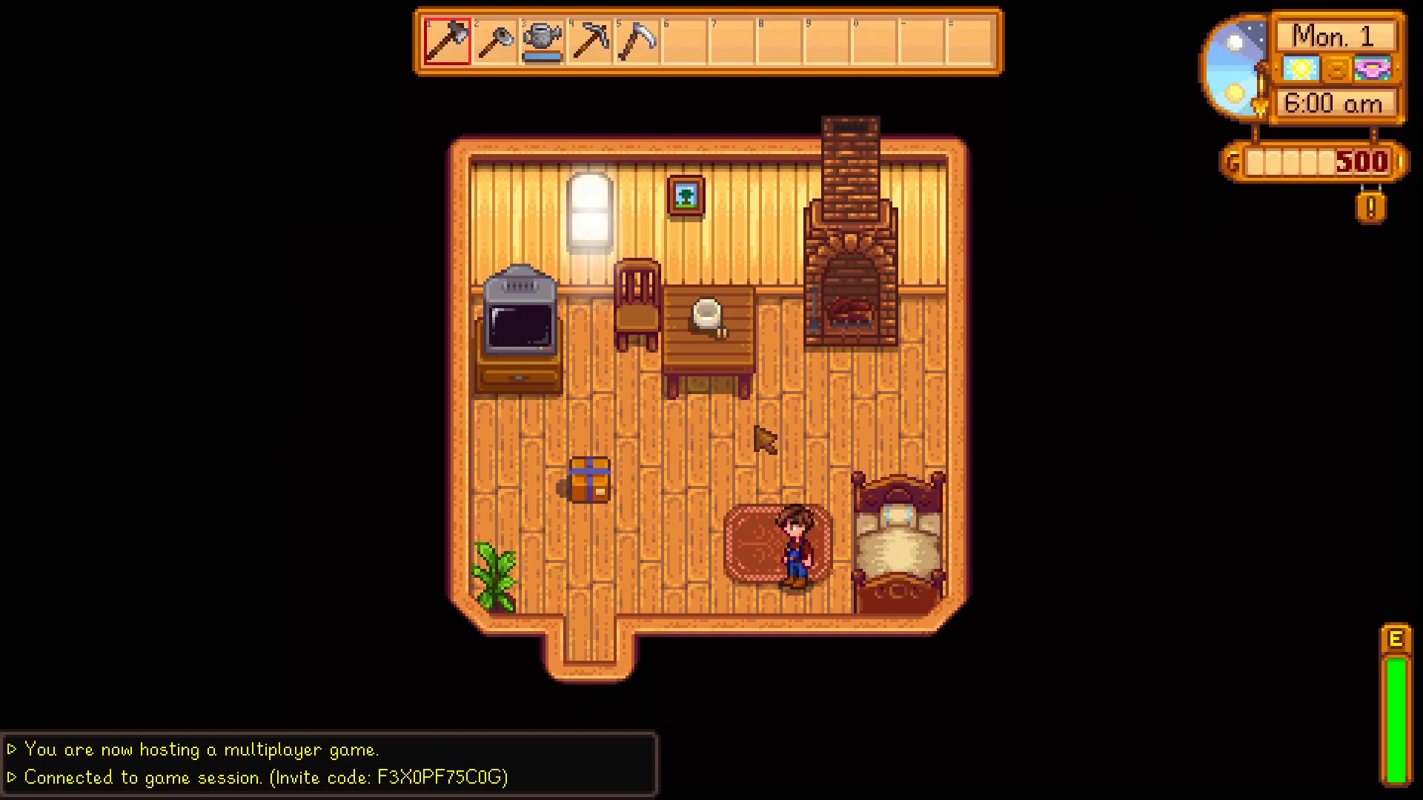
{"action": "key", "text": "Escape"}
{"action": "left_click", "coordinate": [785, 194]}
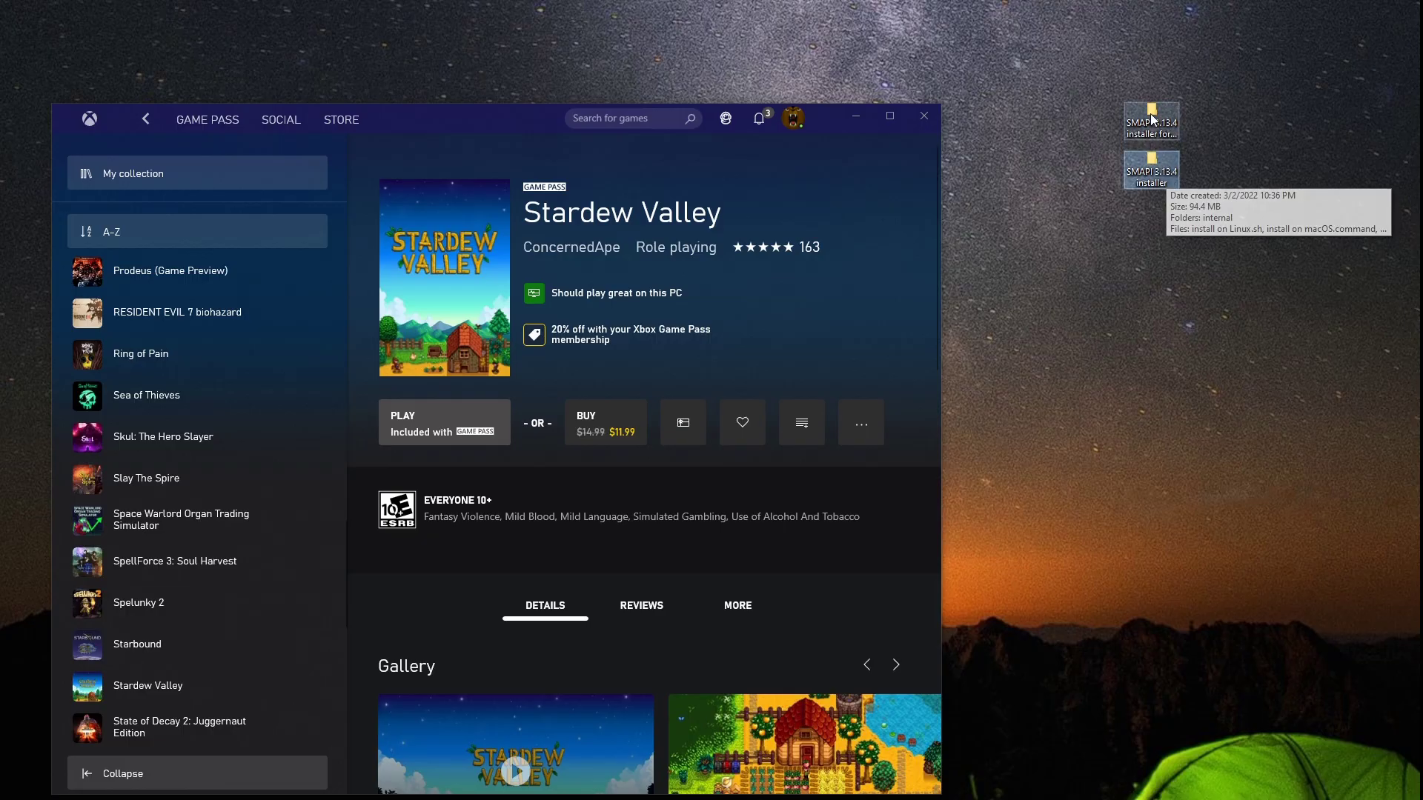
- Open the SMAPI 3.13.4 developer installer folder and run 'install on Windows.bat'
{"action": "left_click", "coordinate": [1160, 133]}
{"action": "double_click", "coordinate": [1160, 134]}
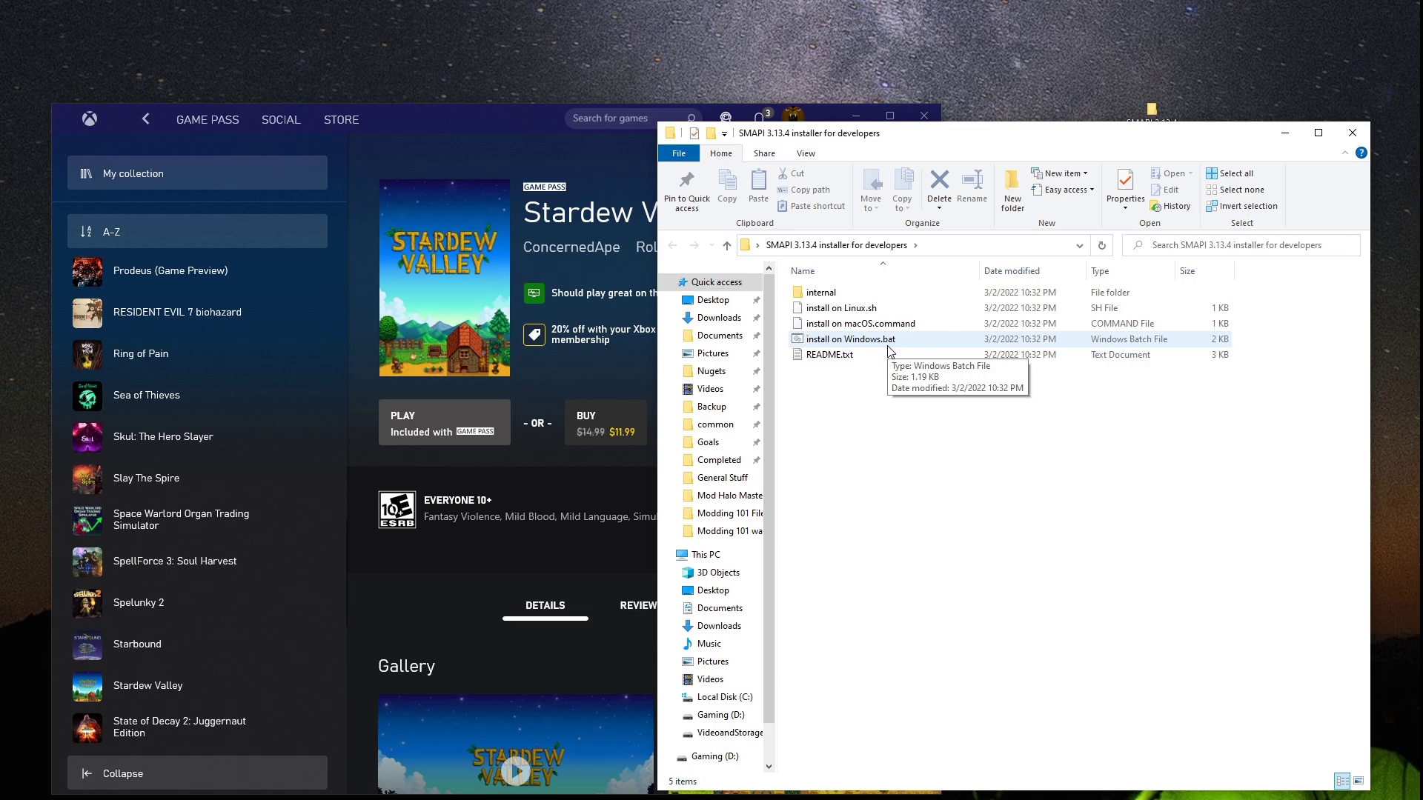
{"action": "right_click", "coordinate": [882, 342]}
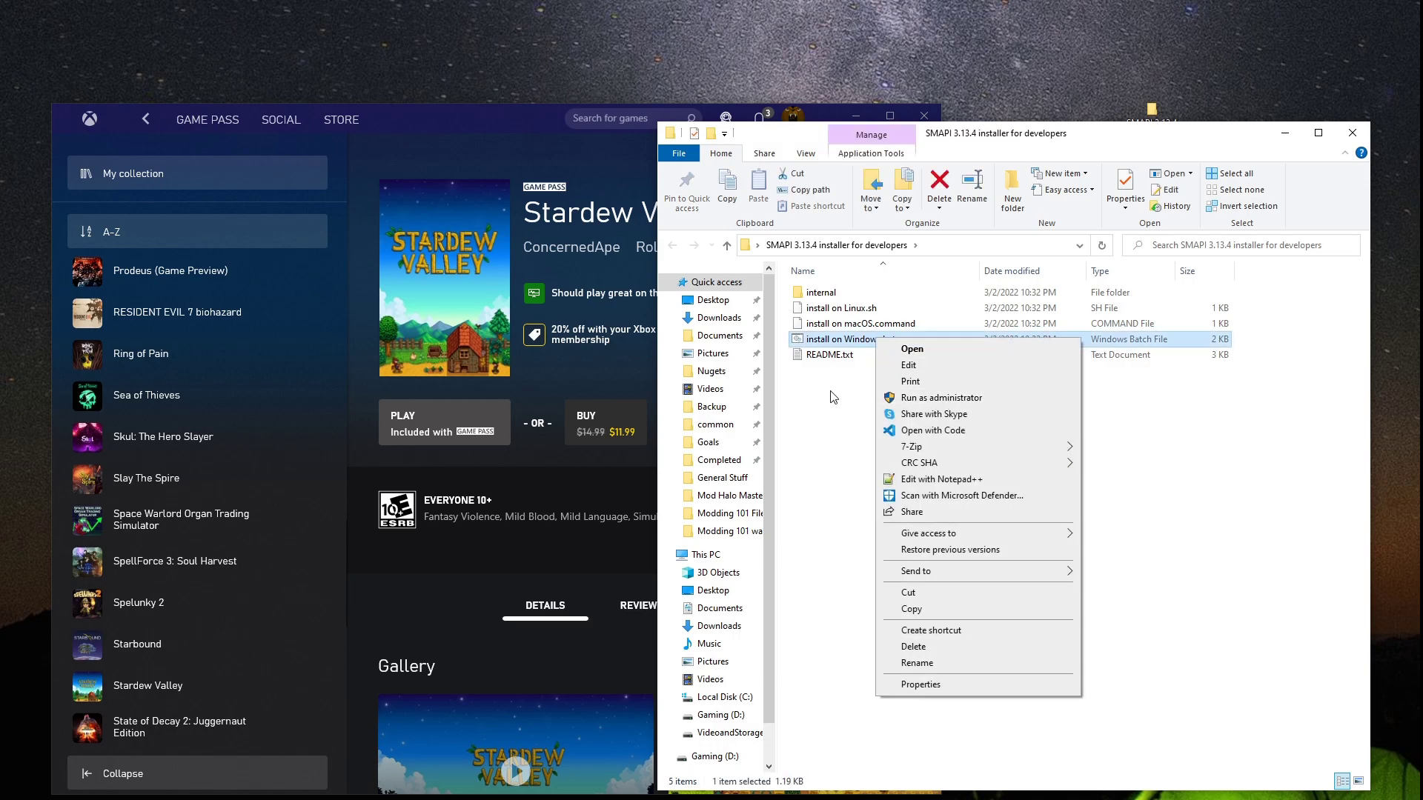
{"action": "left_click", "coordinate": [941, 398]}
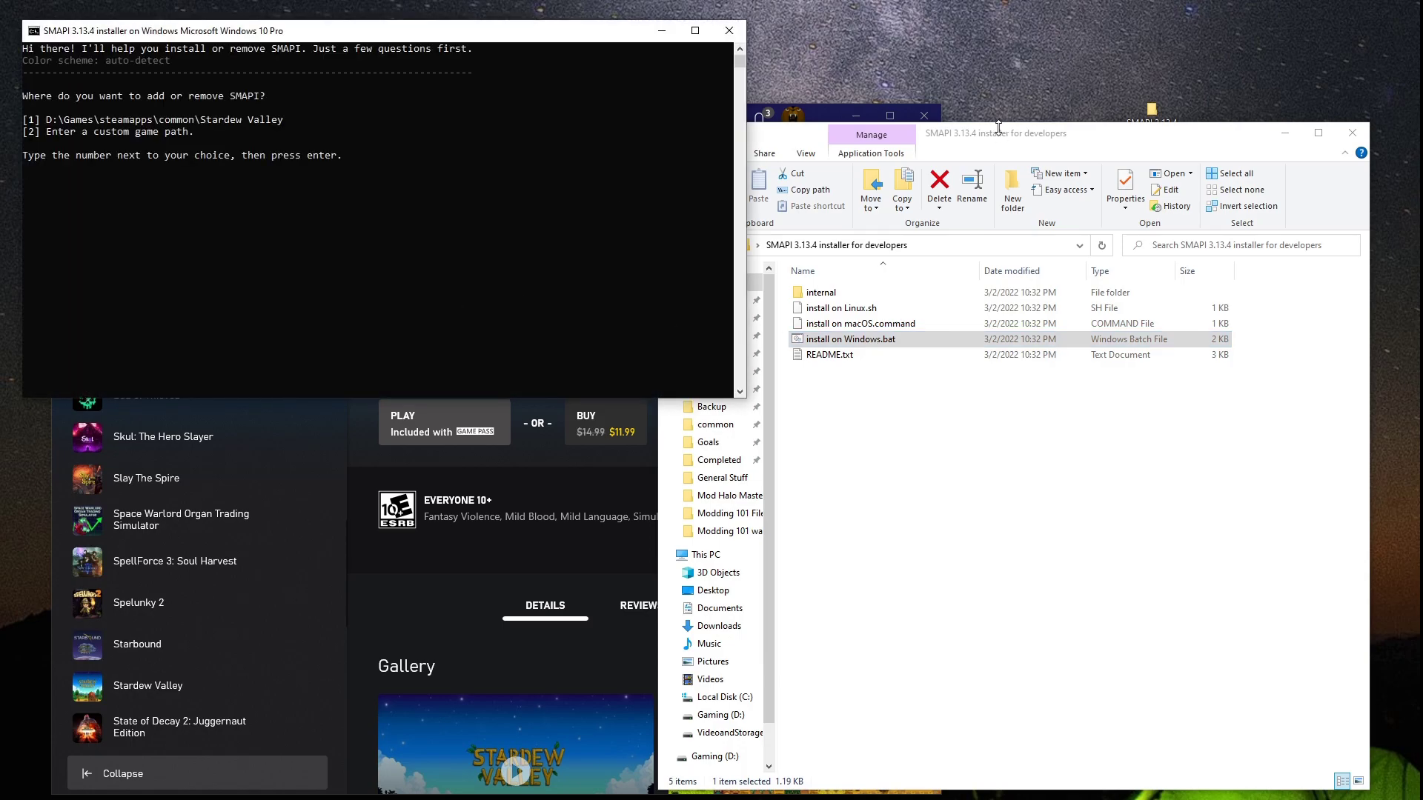
{"action": "key", "text": "super"}
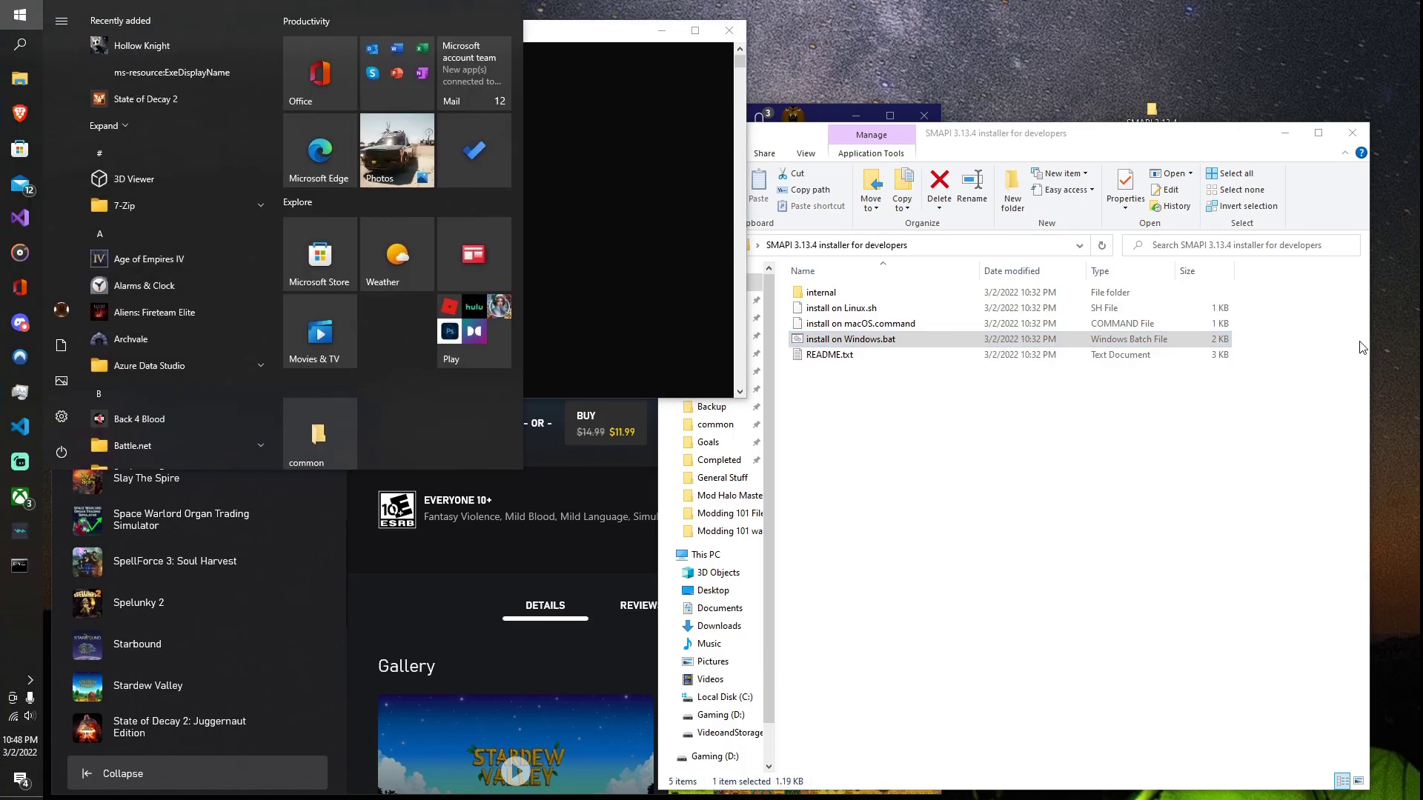
- Open Stardew Valley's install location in File Explorer from the Xbox app's Manage > Files > Browse
{"action": "left_click", "coordinate": [20, 495]}
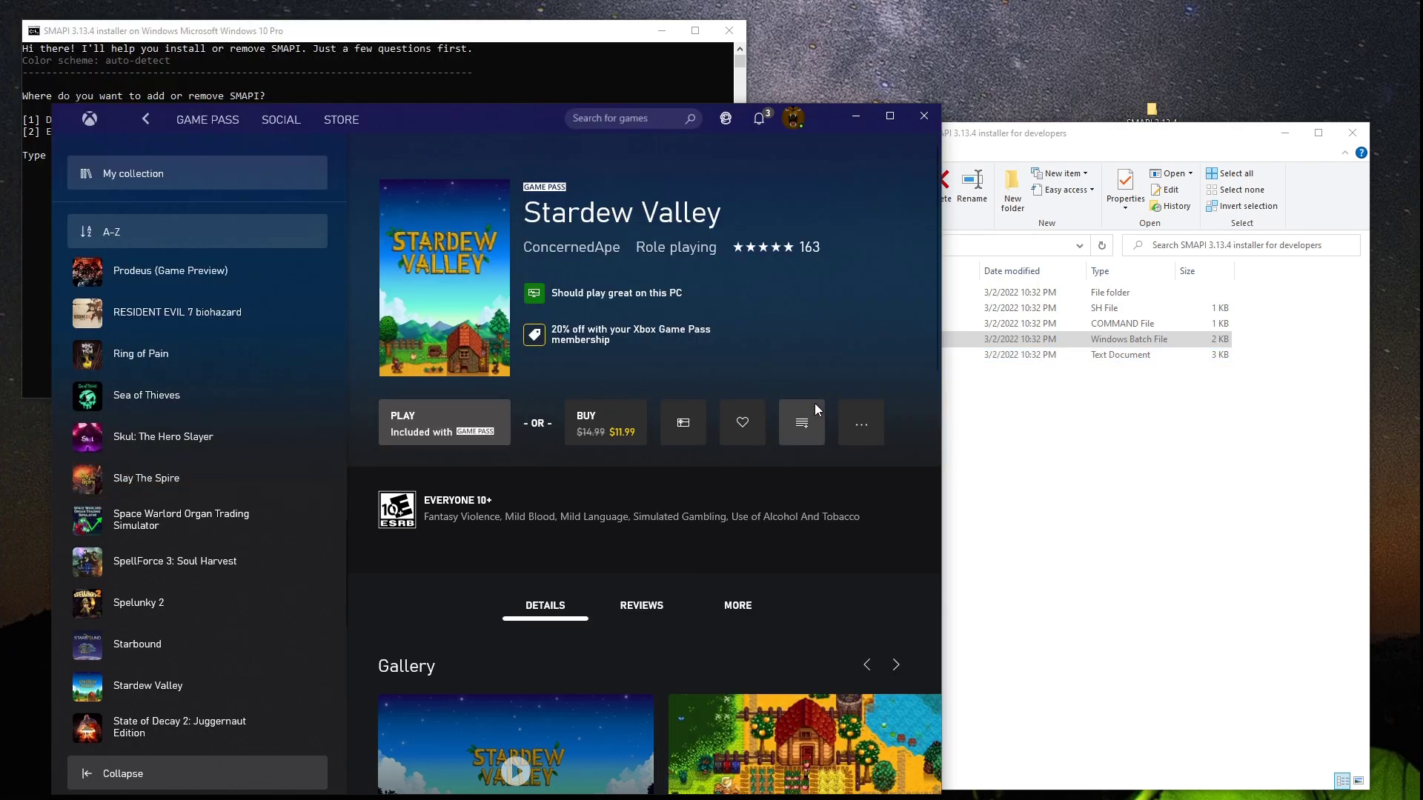
{"action": "left_click", "coordinate": [851, 417]}
{"action": "left_click", "coordinate": [847, 495]}
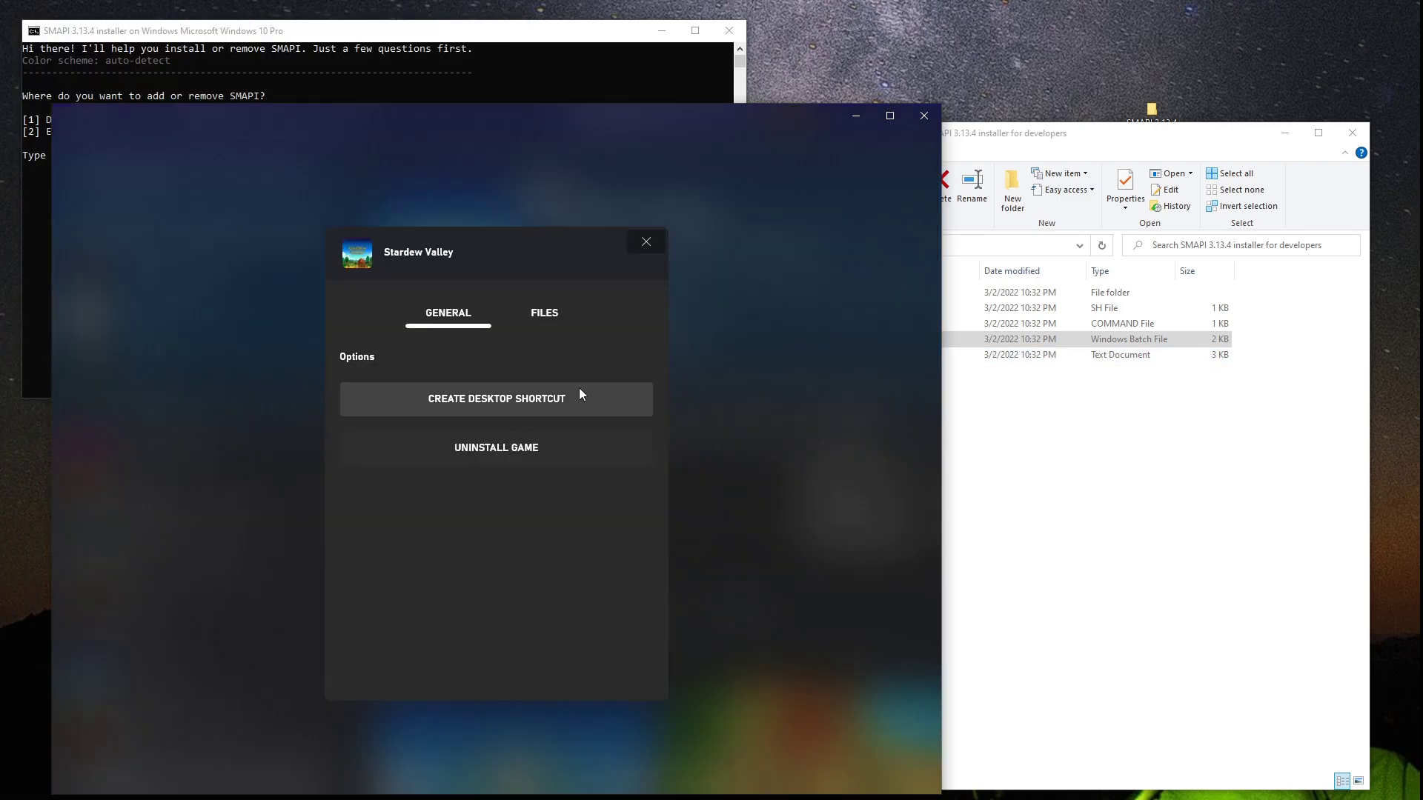
{"action": "left_click", "coordinate": [550, 318]}
{"action": "left_click", "coordinate": [581, 433]}
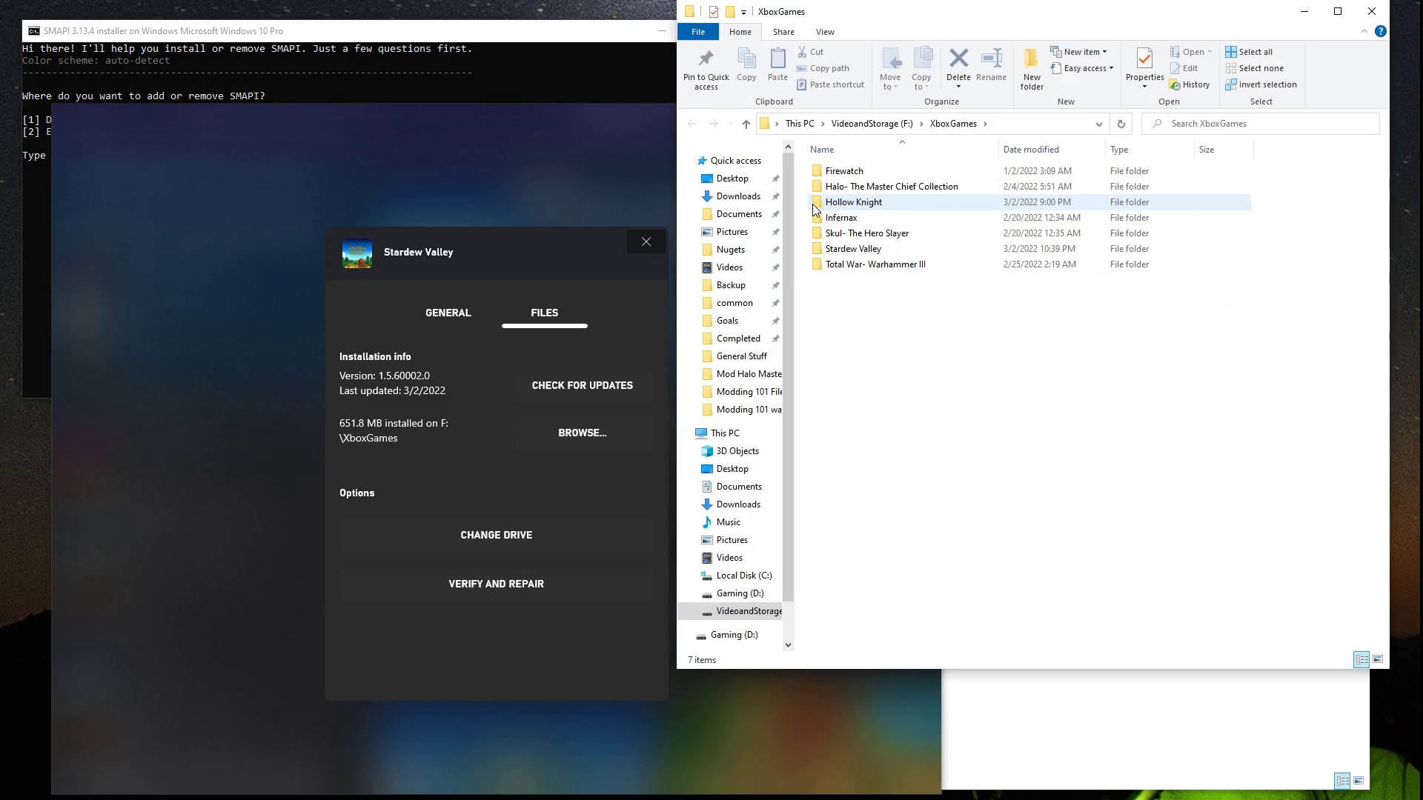
{"action": "left_click", "coordinate": [553, 130]}
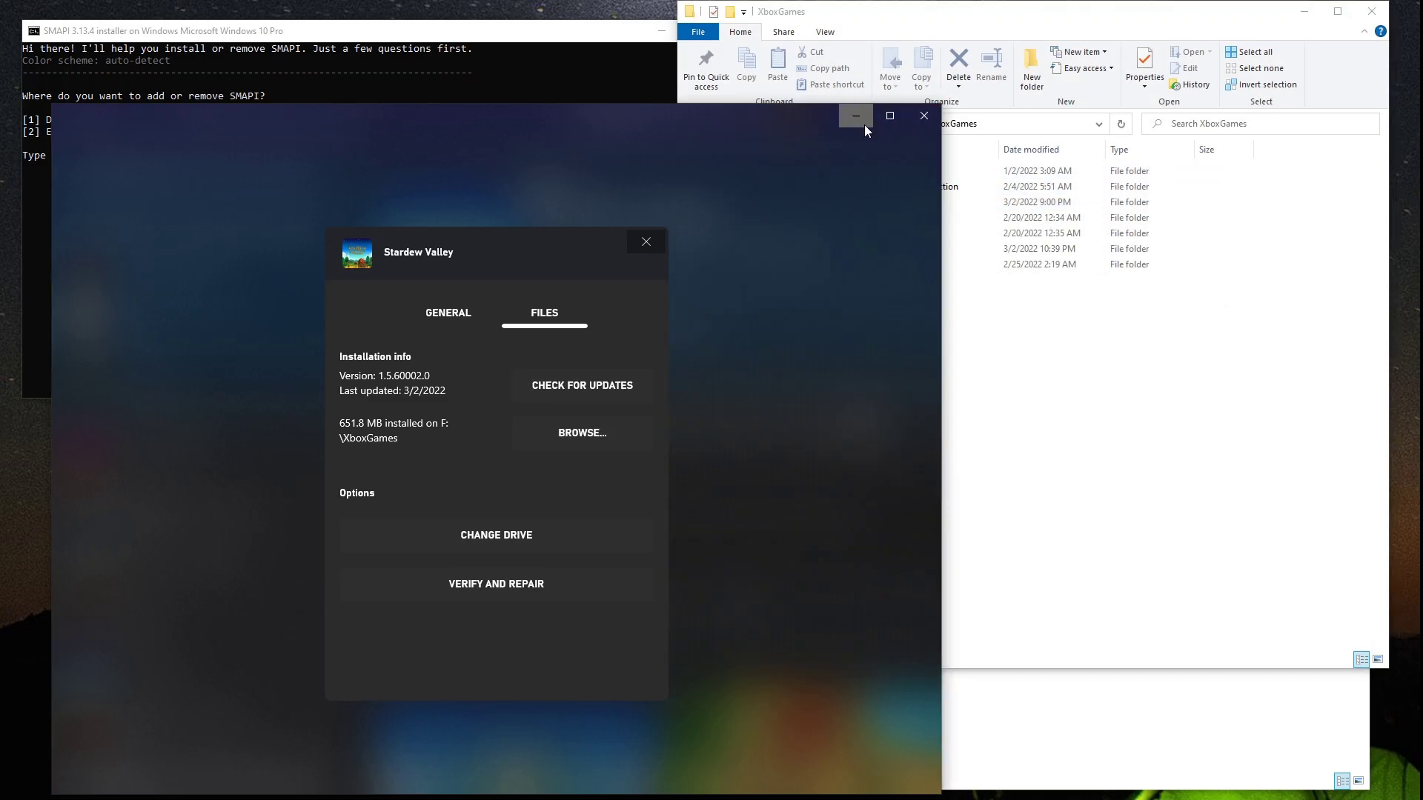
{"action": "left_click", "coordinate": [661, 243]}
- Copy the full path F:\XboxGames\Stardew Valley\Content for the SMAPI installer
{"action": "left_click", "coordinate": [1148, 379]}
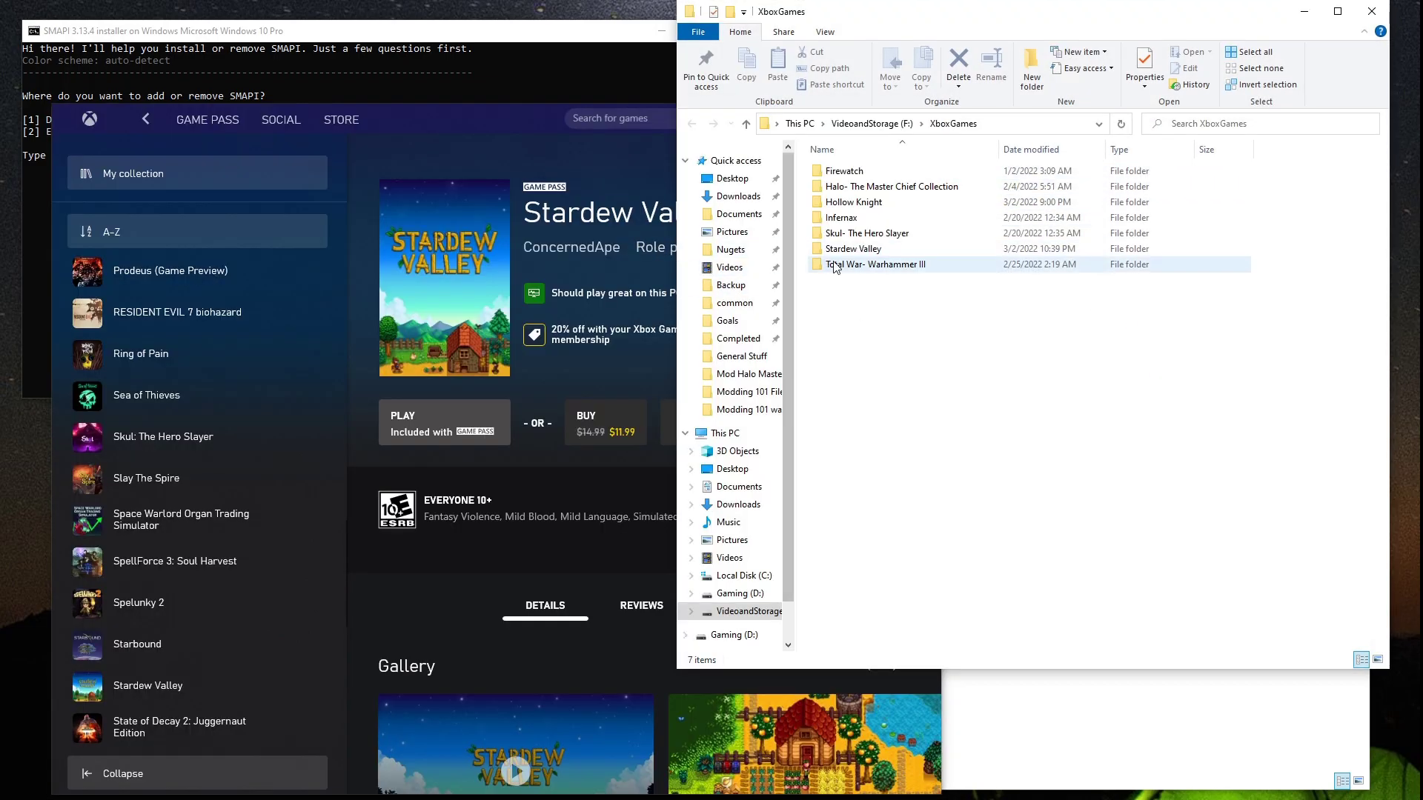
{"action": "left_click", "coordinate": [863, 254]}
{"action": "double_click", "coordinate": [864, 254]}
{"action": "double_click", "coordinate": [919, 172]}
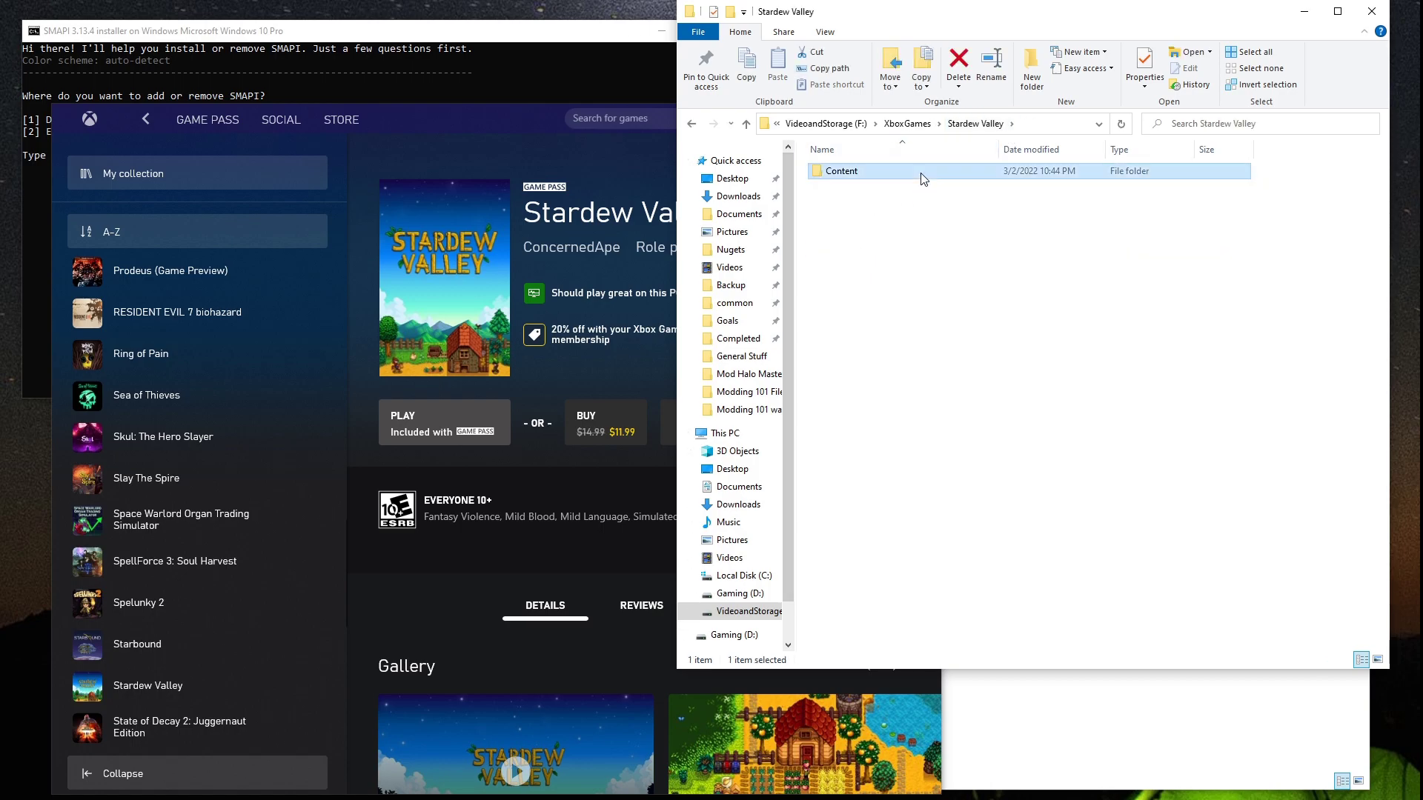
{"action": "left_click", "coordinate": [1068, 126]}
{"action": "key", "text": "ctrl+c"}
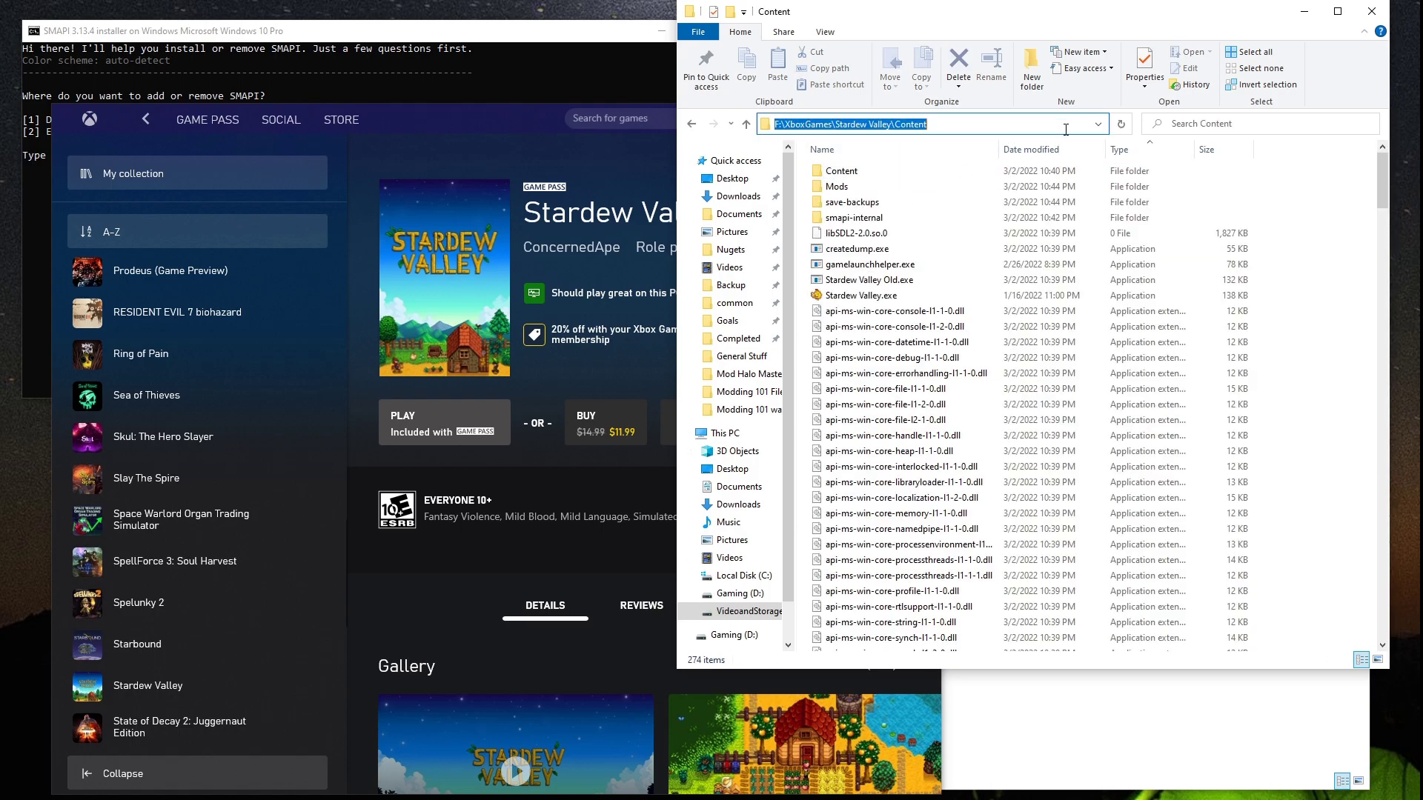
{"action": "left_click", "coordinate": [346, 50]}
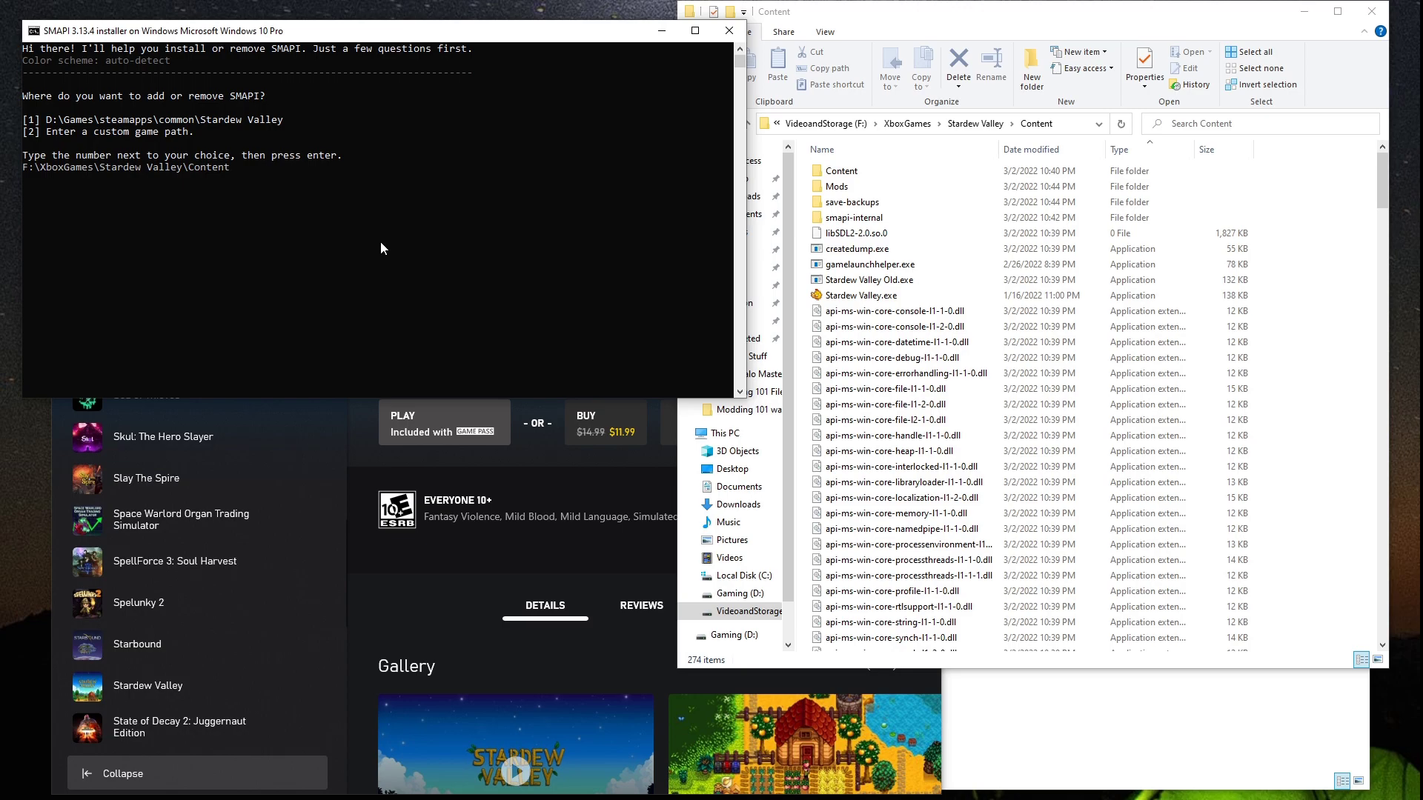
- Give the installer the custom game path F:\XboxGames\Stardew Valley\Content and choose option 1 to install SMAPI
{"action": "key", "text": "Return"}
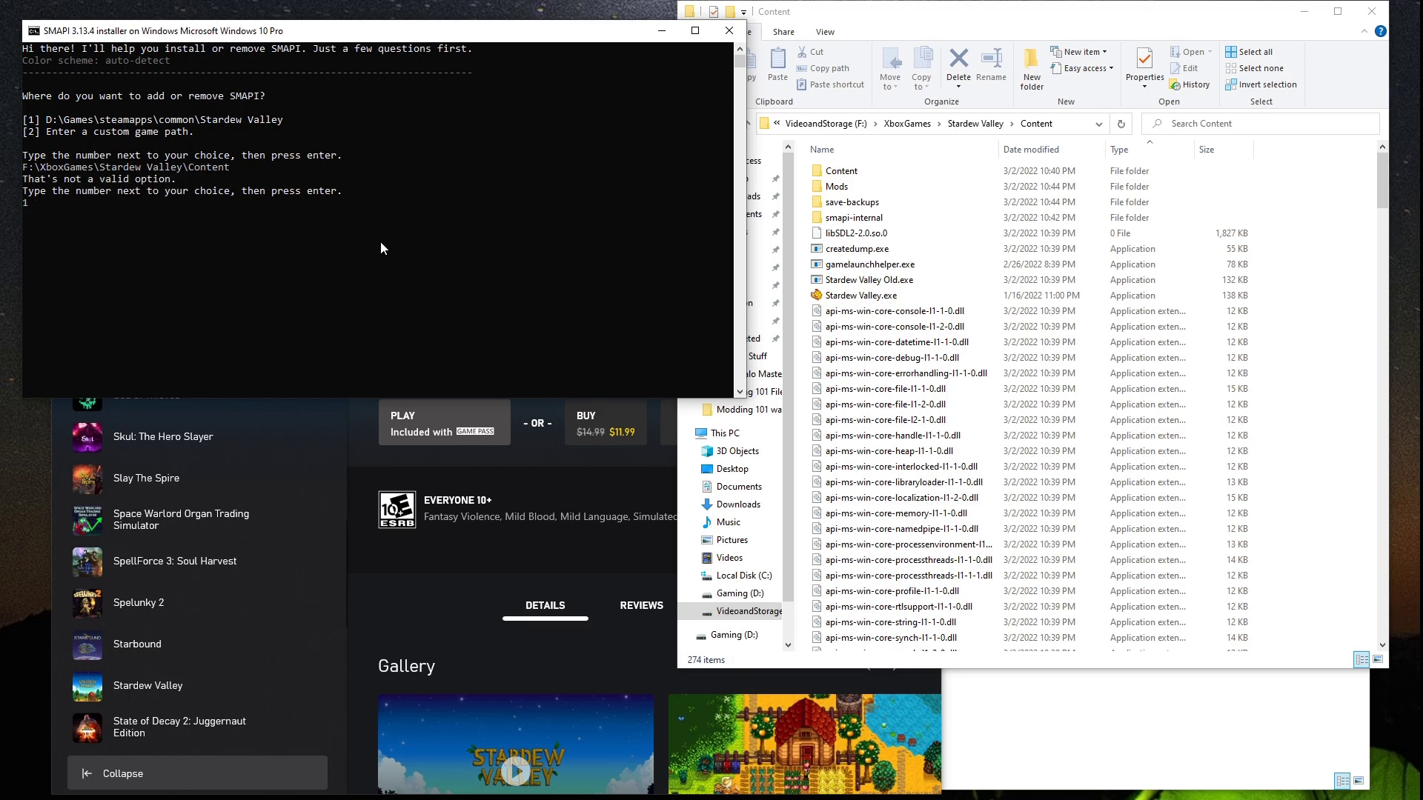
{"action": "type", "text": "2"}
{"action": "key", "text": "Return"}
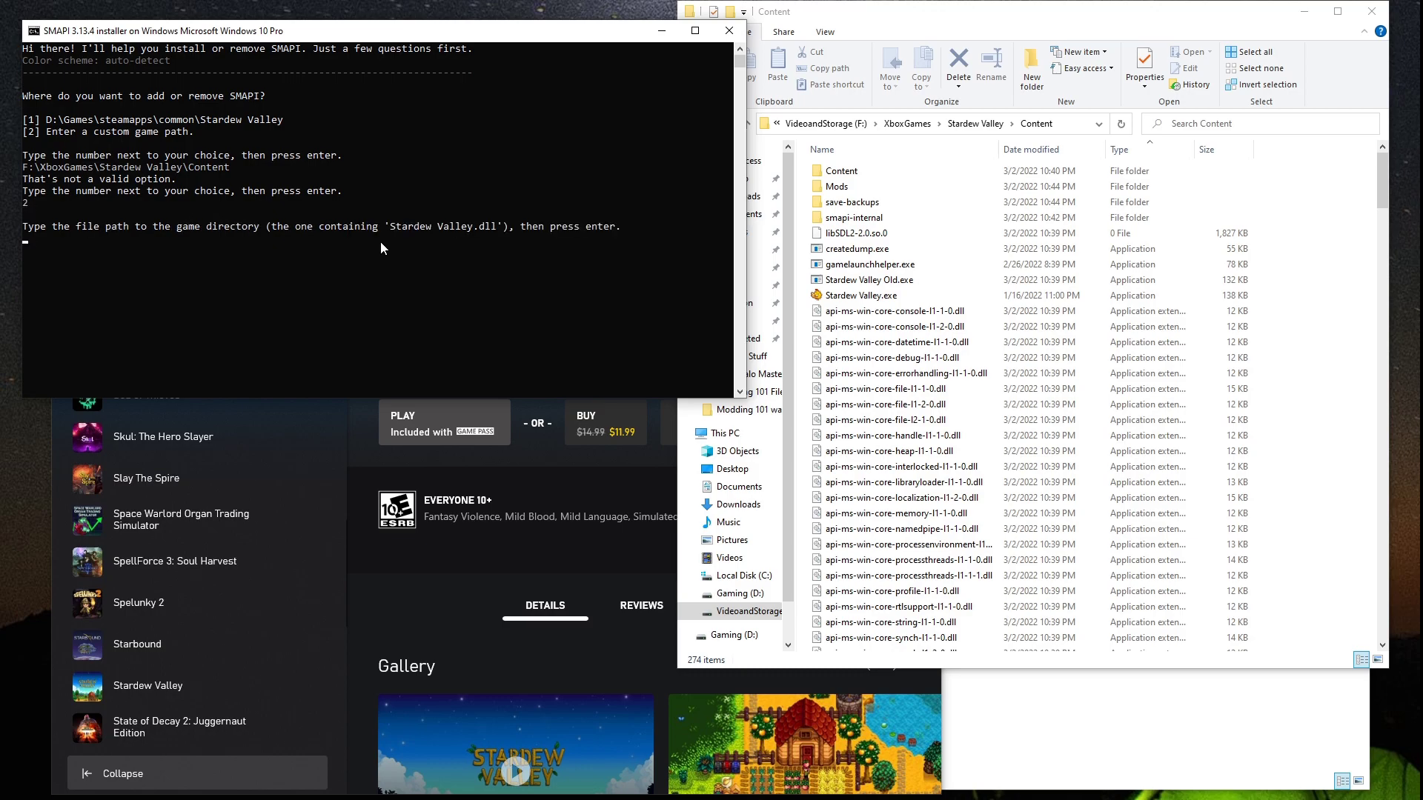
{"action": "key", "text": "ctrl+v"}
{"action": "key", "text": "Return"}
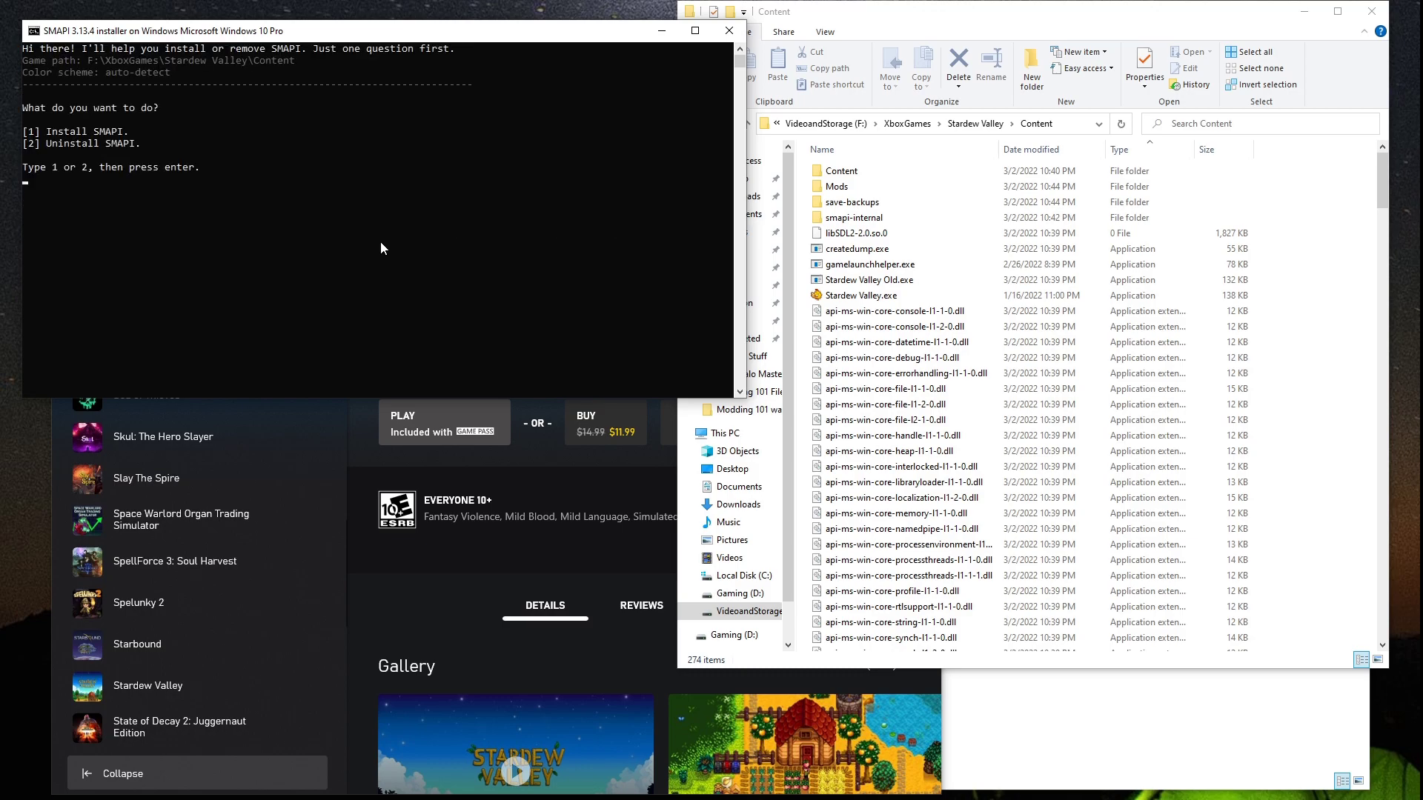
{"action": "type", "text": "1"}
{"action": "key", "text": "Return"}
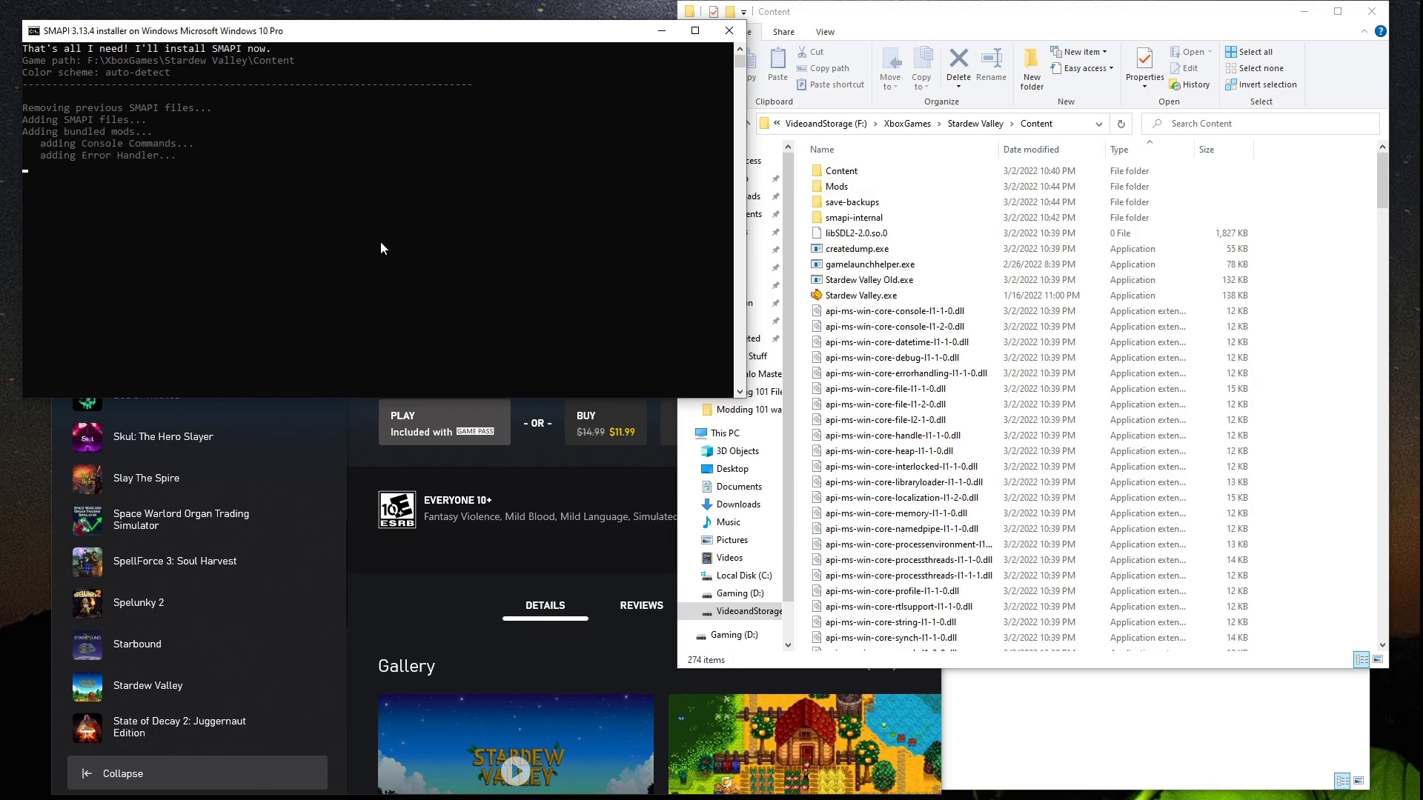
- Delete the original Stardew Valley.exe, rename StardewModdingAPI.exe to Stardew Valley.exe, then launch the game
{"action": "right_click", "coordinate": [890, 292]}
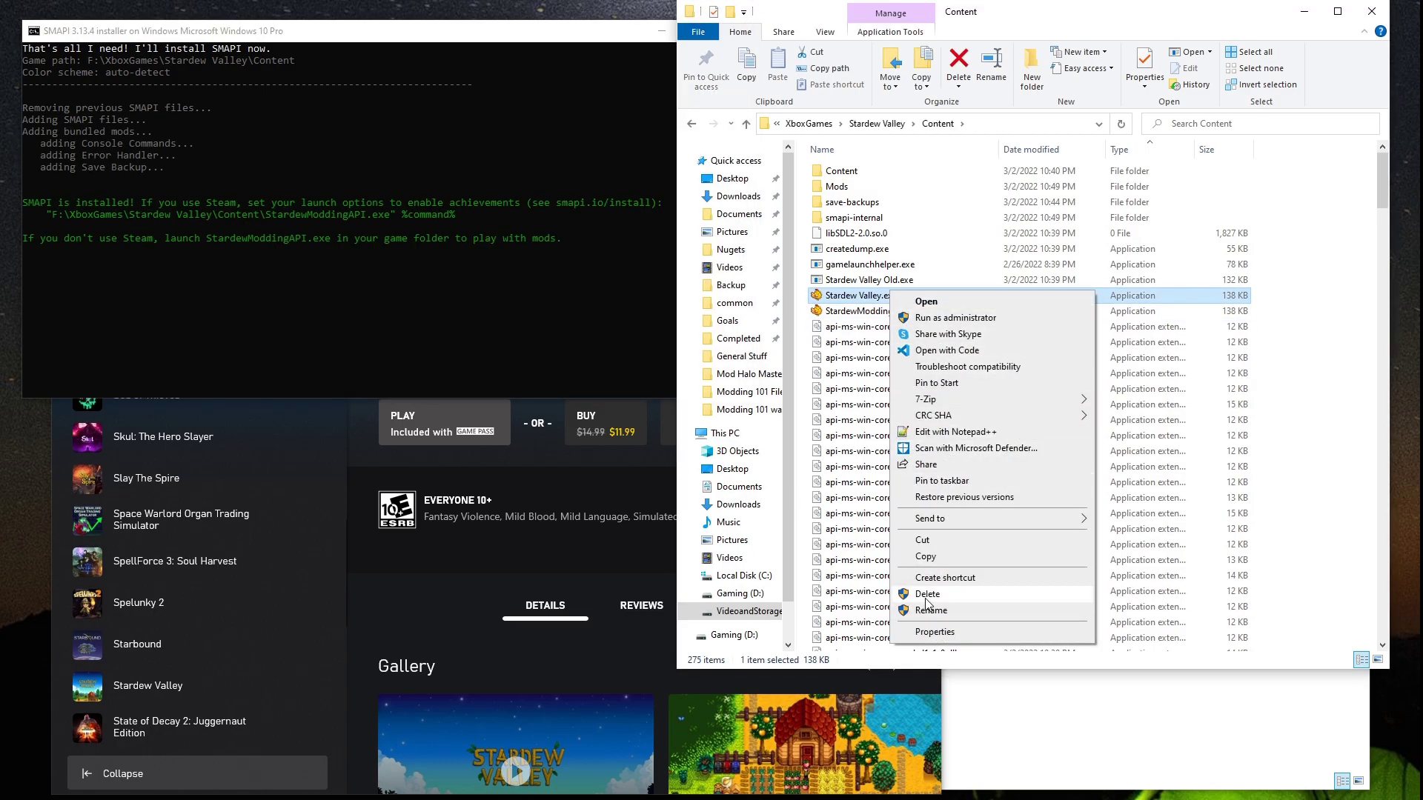
{"action": "left_click", "coordinate": [926, 594]}
{"action": "right_click", "coordinate": [877, 297]}
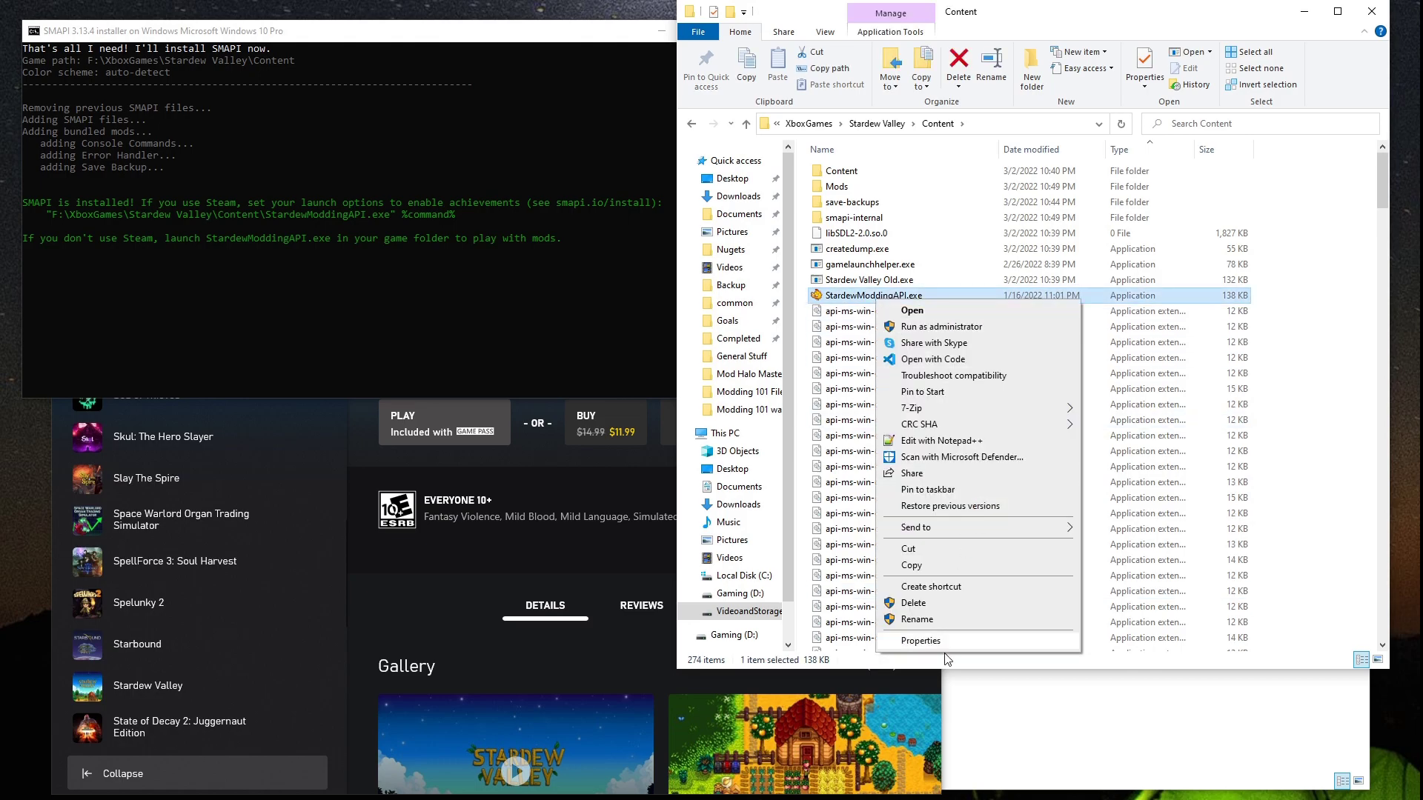
{"action": "left_click", "coordinate": [917, 620]}
{"action": "type", "text": "Stardew"}
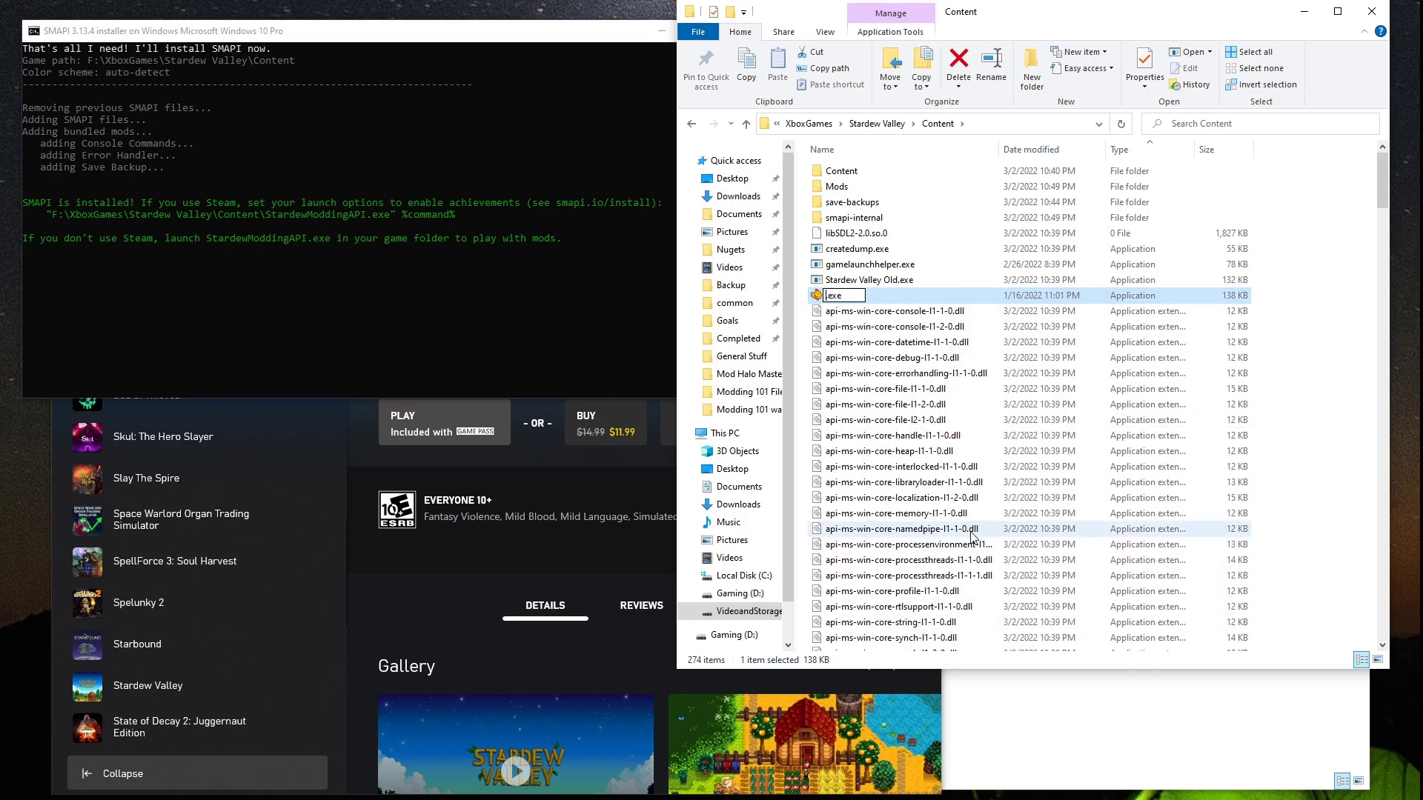
{"action": "type", "text": " Vall"}
{"action": "type", "text": "ey"}
{"action": "key", "text": "Return"}
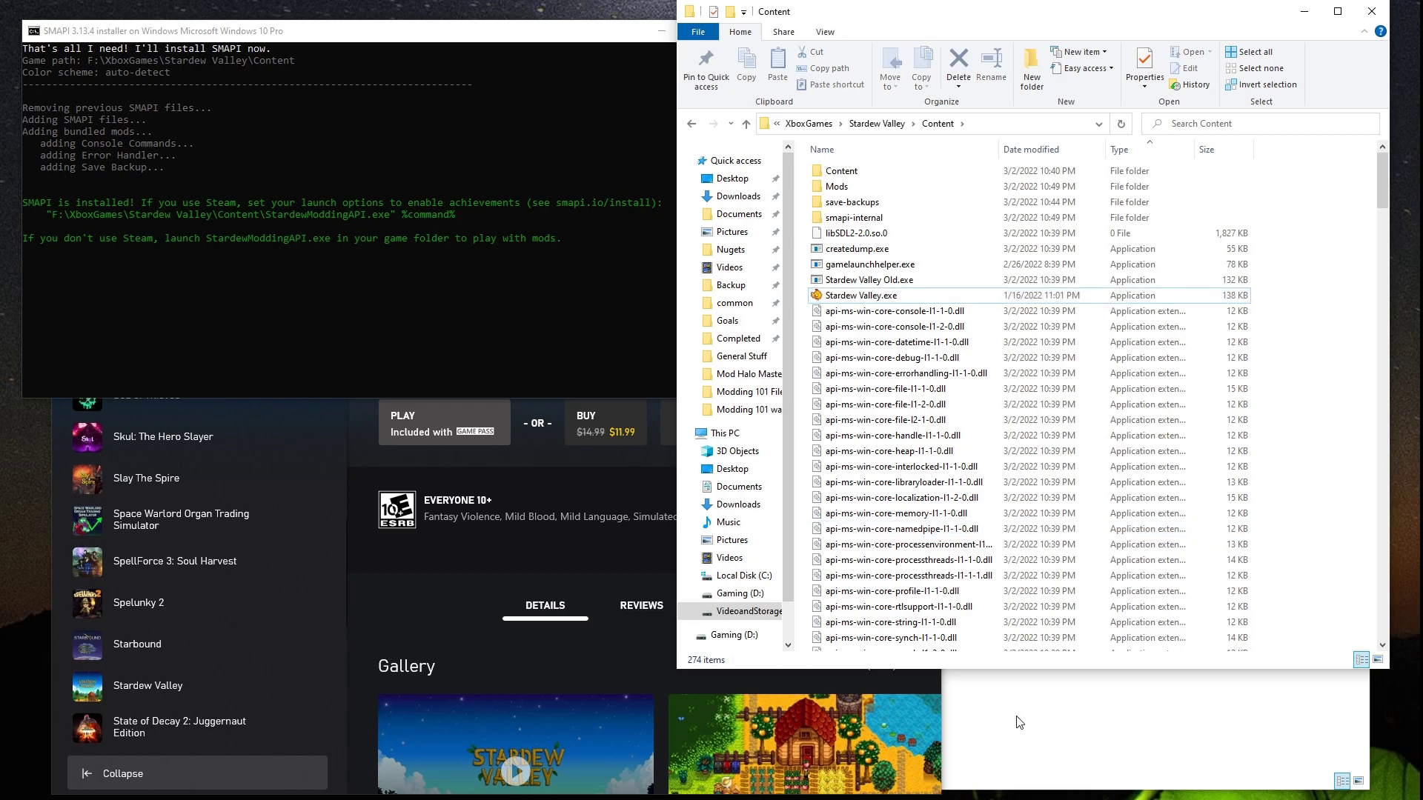
{"action": "left_click", "coordinate": [477, 532]}
{"action": "left_click", "coordinate": [464, 442]}
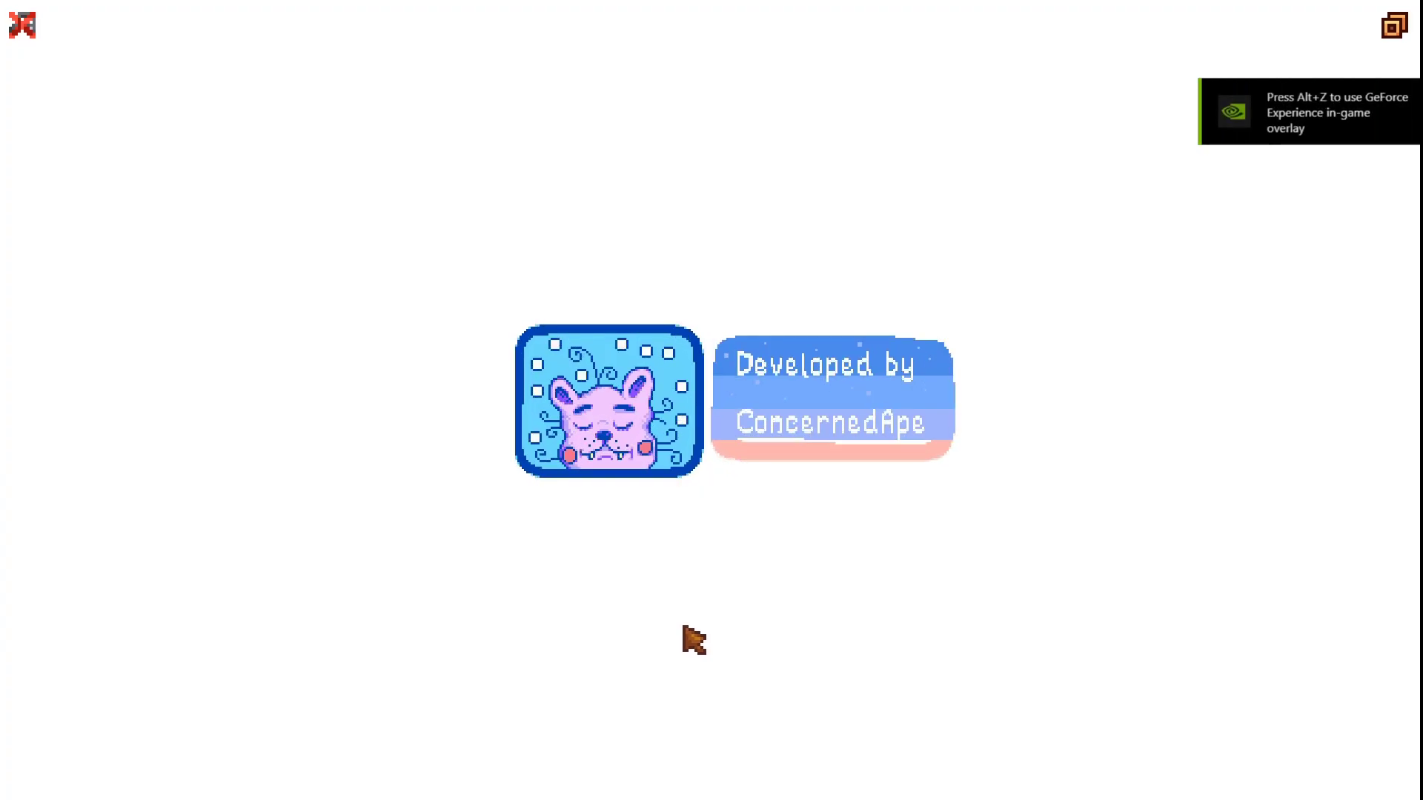
- Host the existing Day 1 dsfadfsa farm as a co-op game
{"action": "left_click", "coordinate": [819, 715]}
{"action": "left_click", "coordinate": [819, 715]}
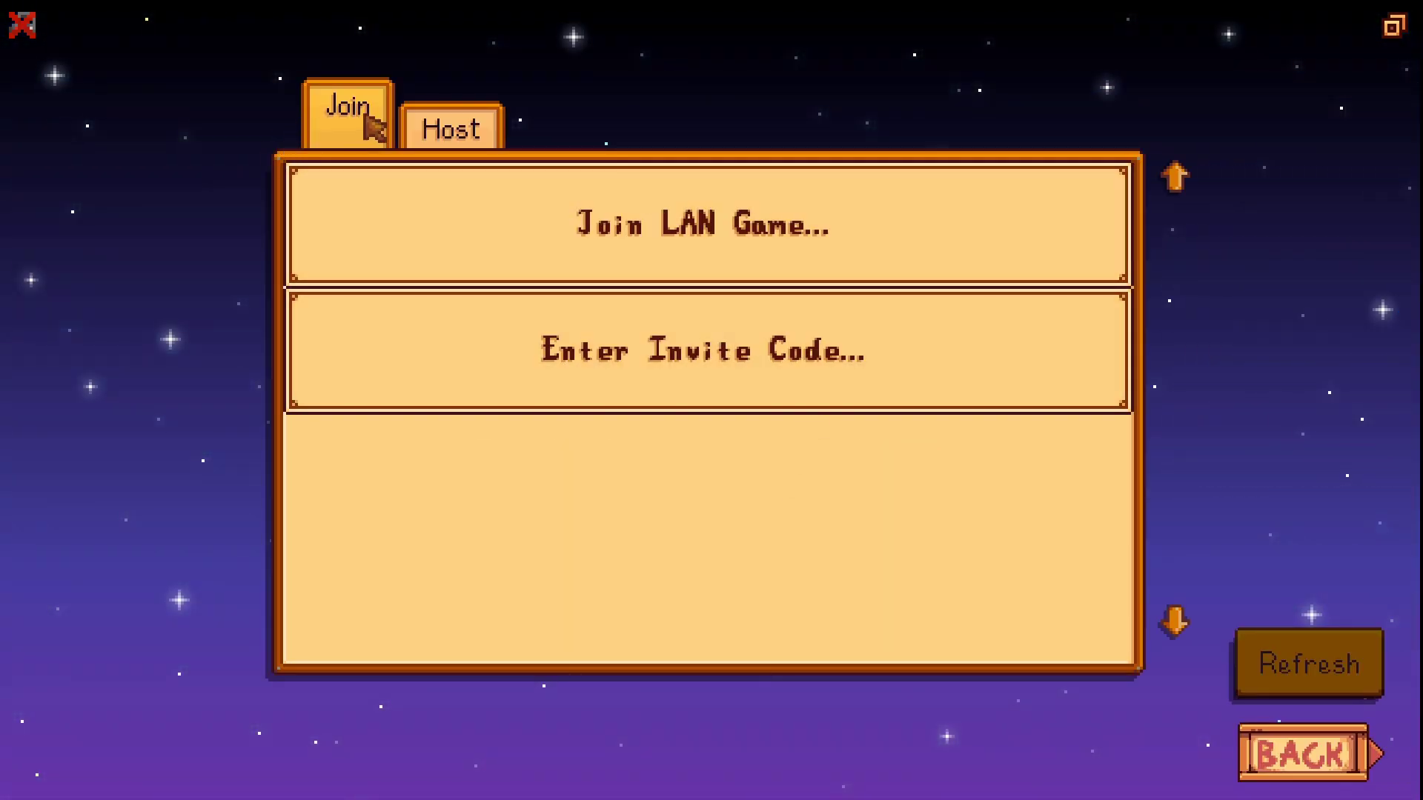
{"action": "left_click", "coordinate": [448, 118]}
{"action": "left_click", "coordinate": [592, 349]}
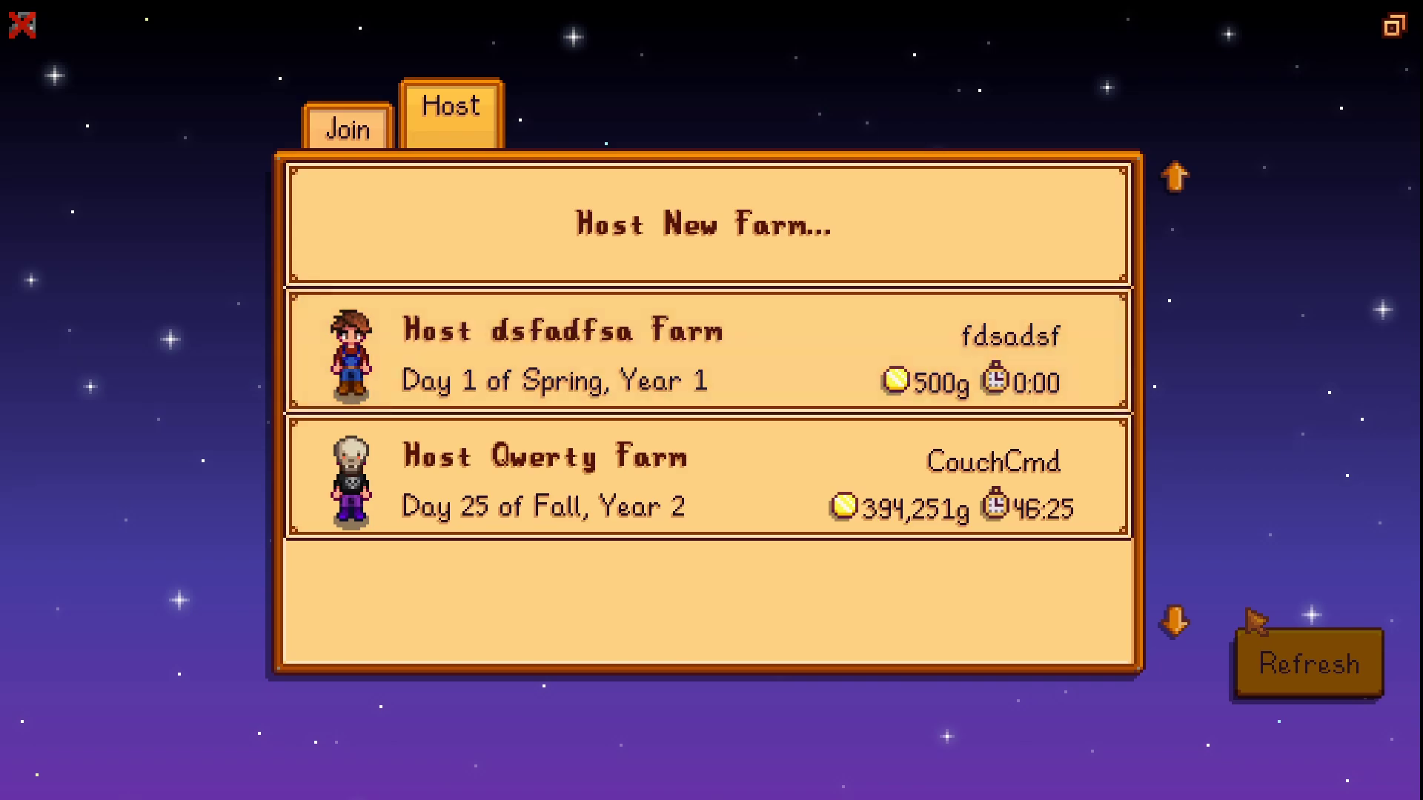
- Open and close the CJB Cheats Menu in-game, then open the inventory
{"action": "key", "text": "p"}
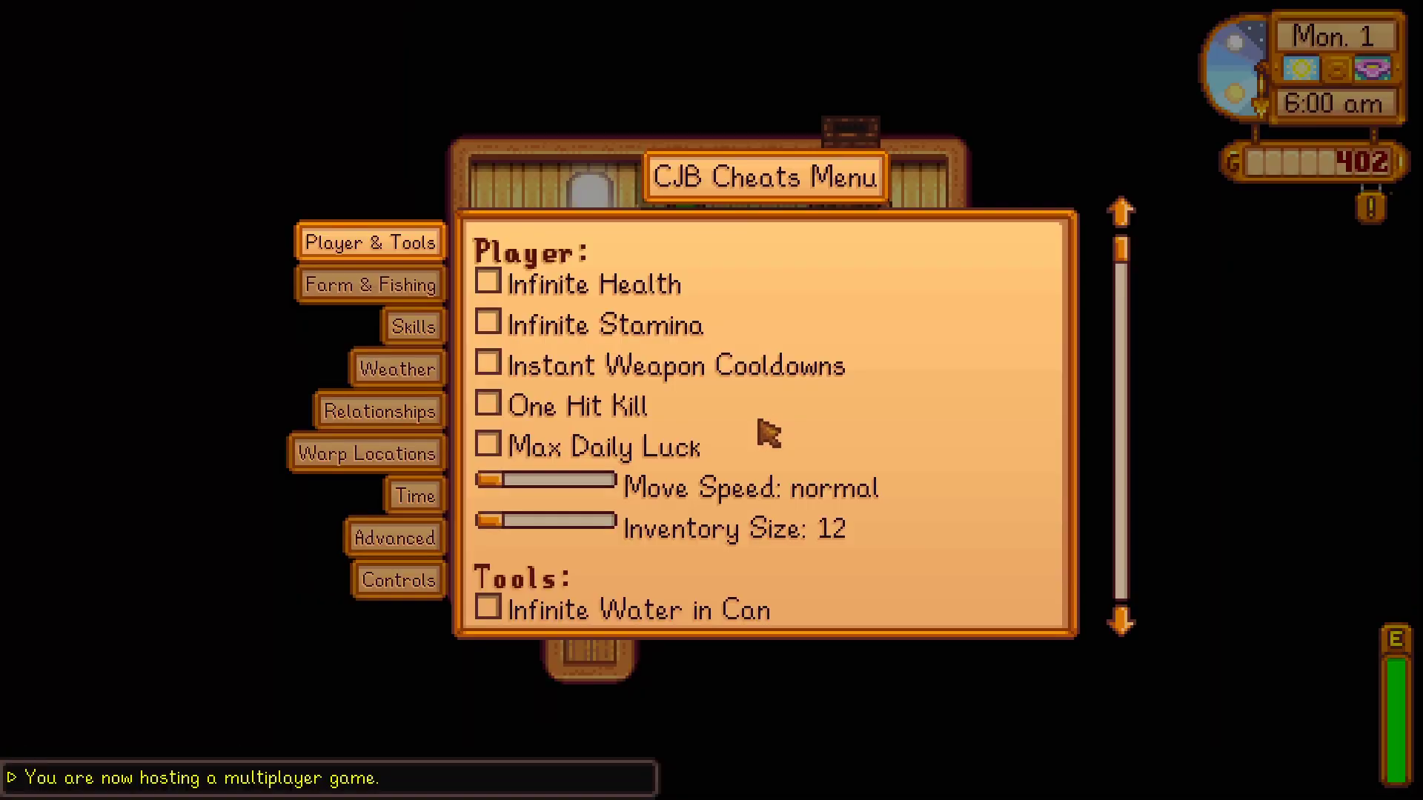
{"action": "key", "text": "Escape"}
{"action": "key", "text": "e"}
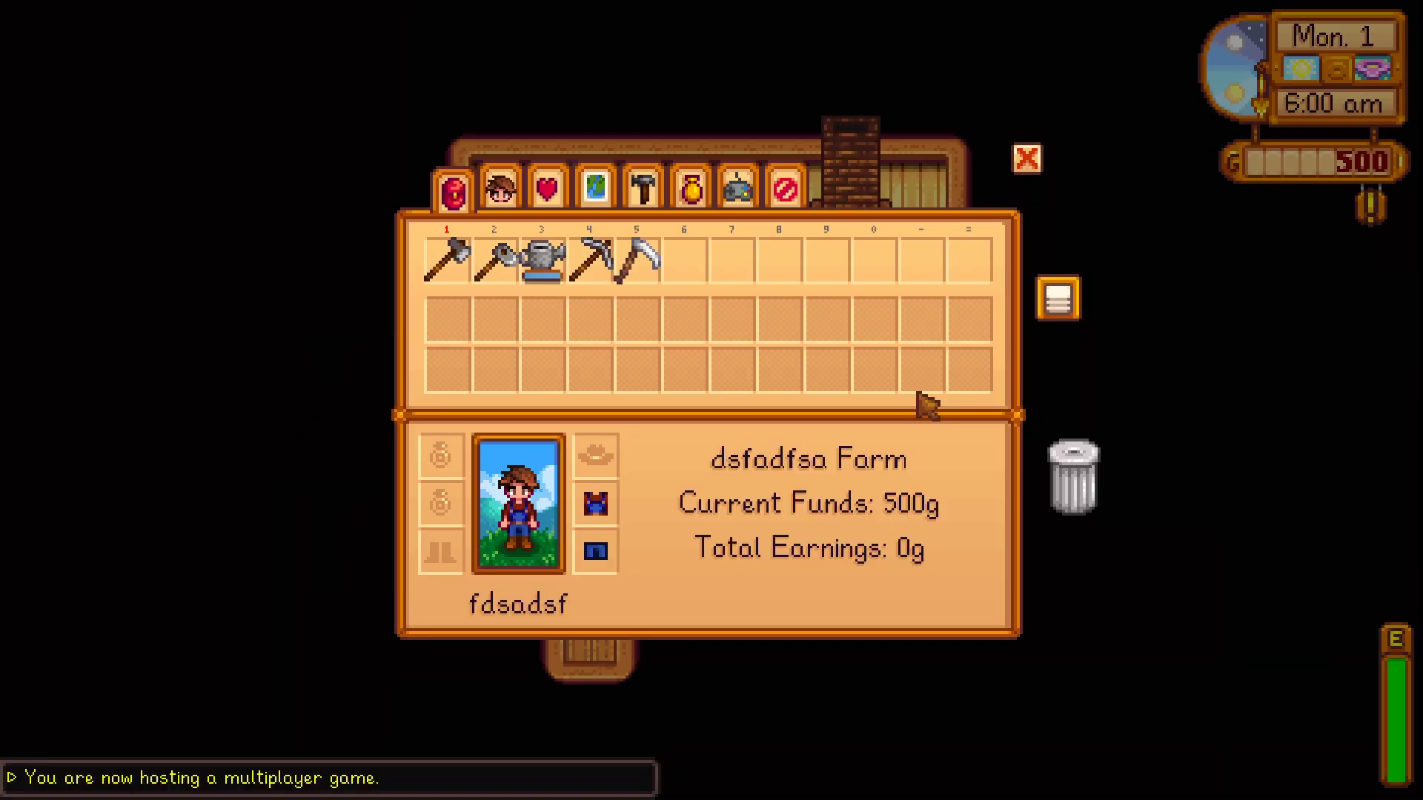